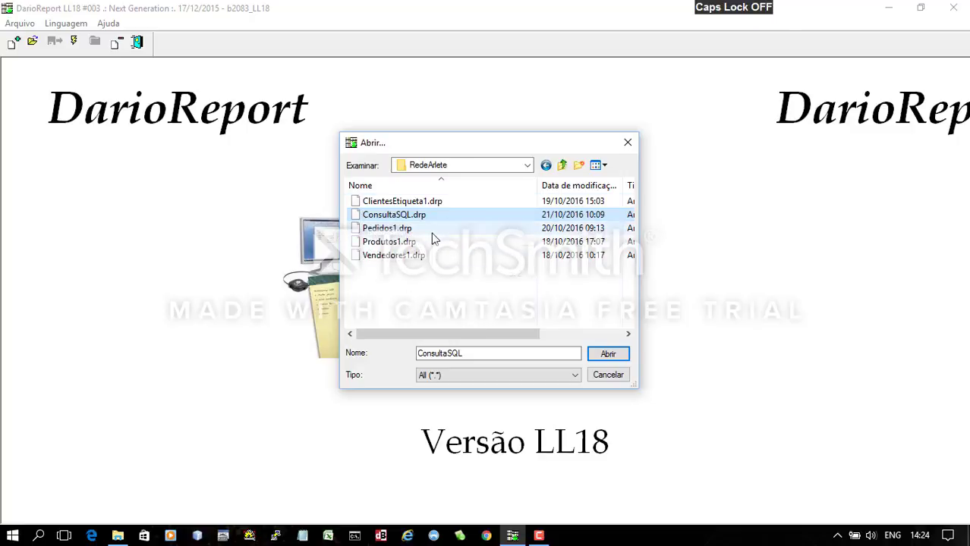
Open the report file ConsultaSQL.drp and connect to the REDEARLETE alias.
click(609, 355)
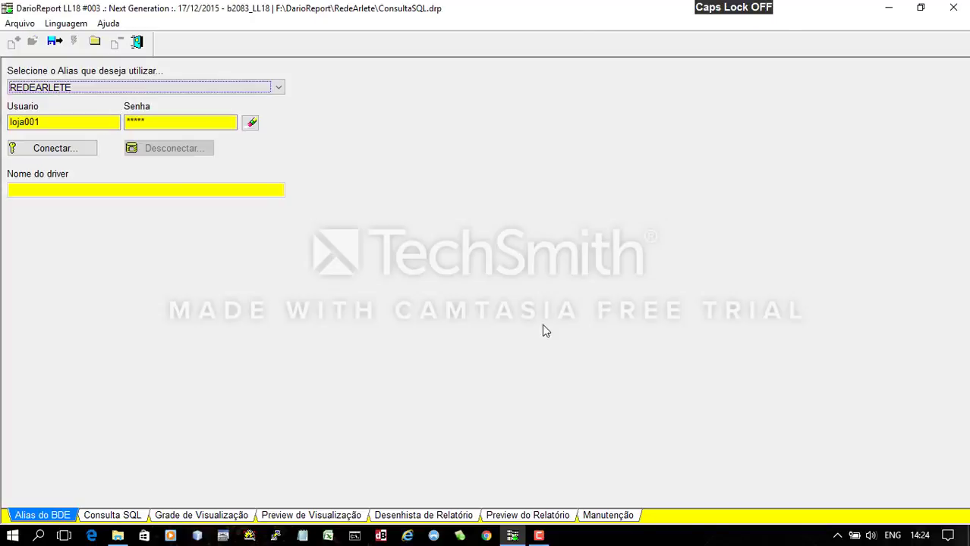
click(72, 154)
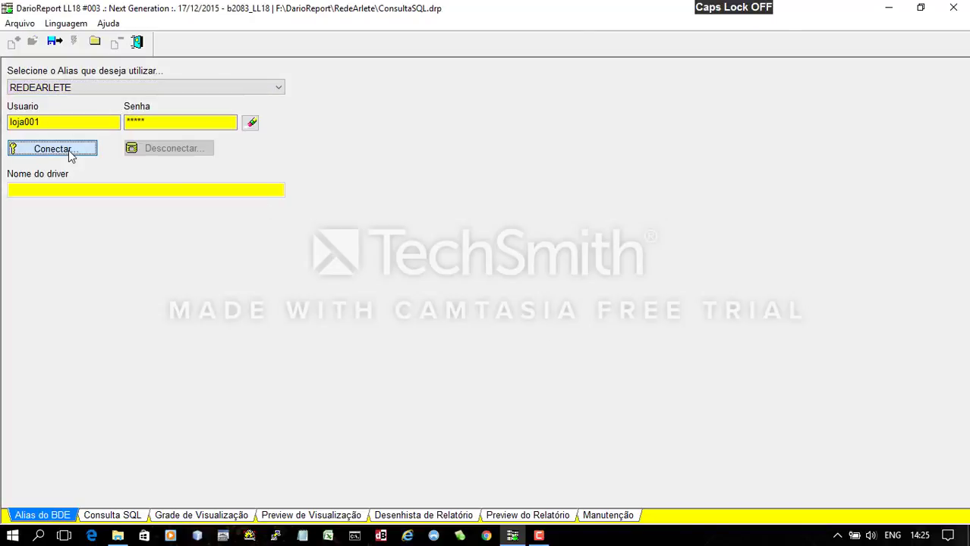
Review the report's existing SQL statement and delete all of it.
click(112, 515)
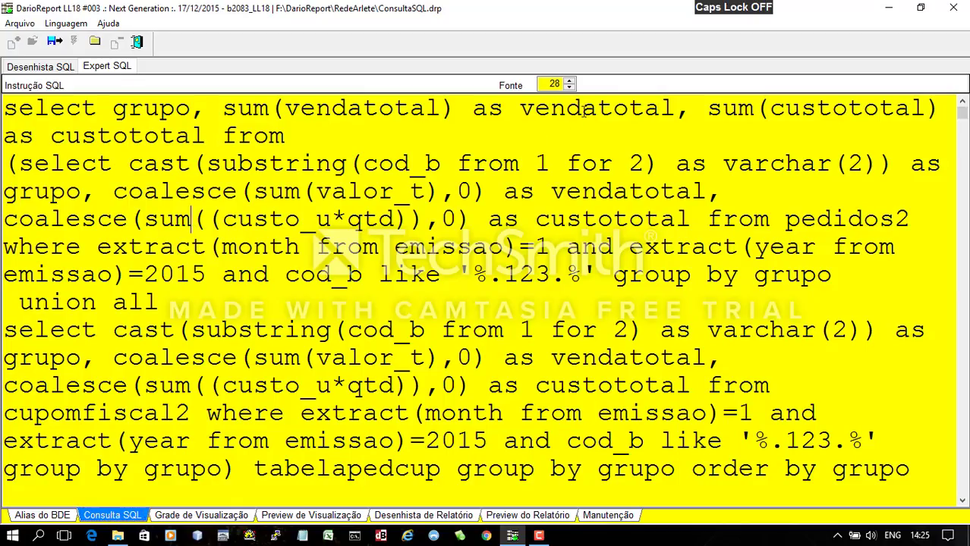
scroll(570, 216, down, 3)
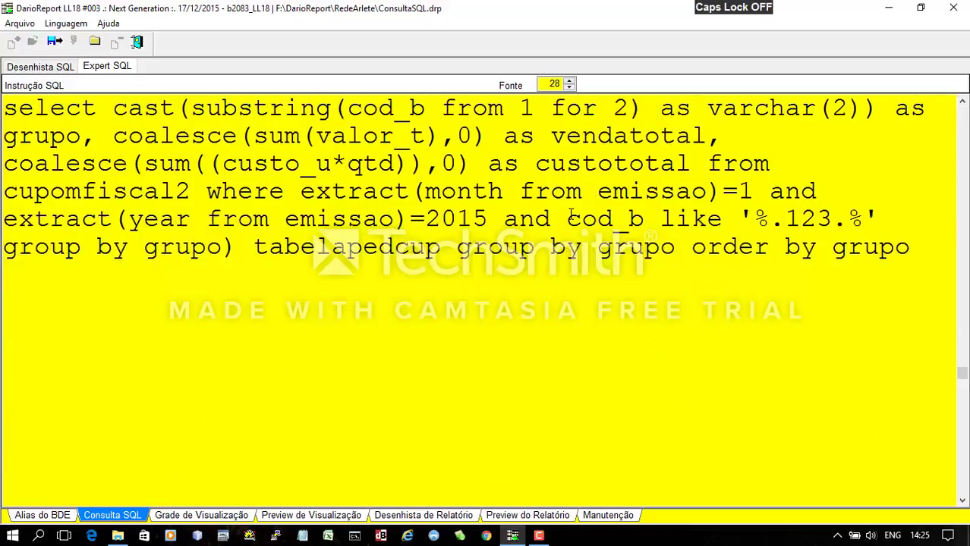
scroll(571, 216, up, 1)
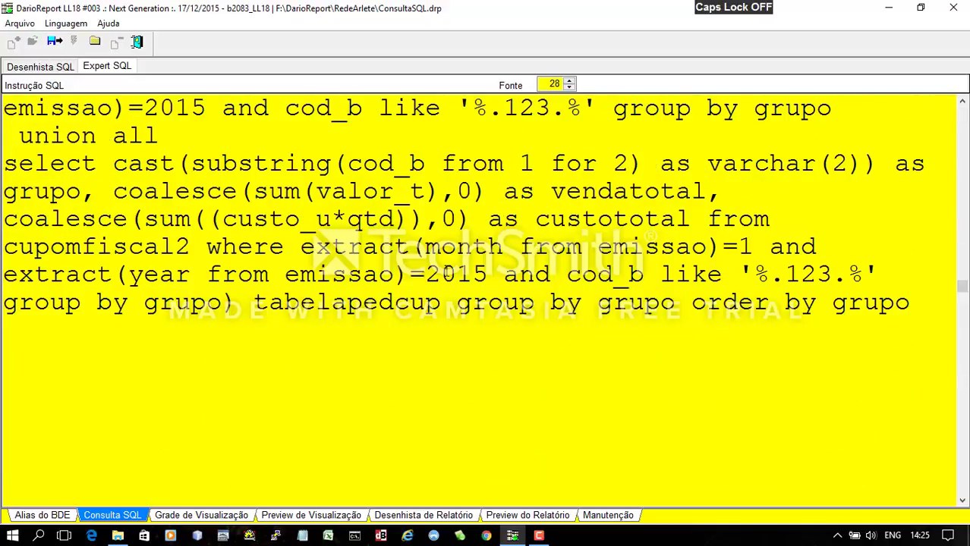
click(738, 246)
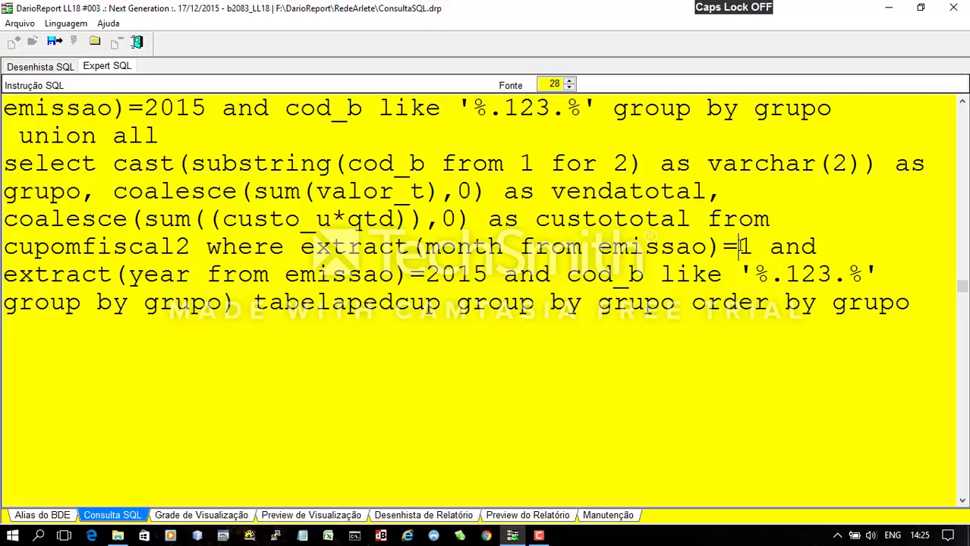
click(675, 296)
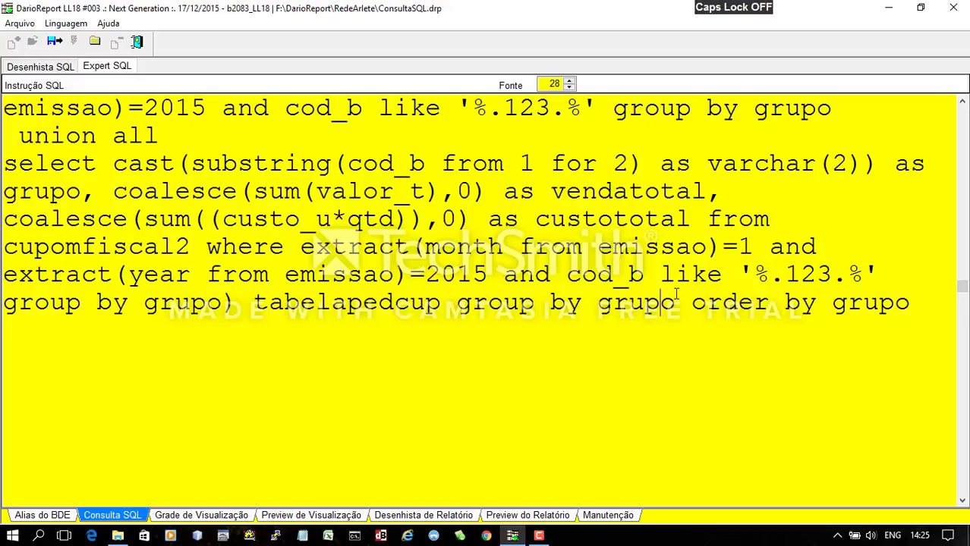
click(900, 303)
key(ctrl+shift+Home)
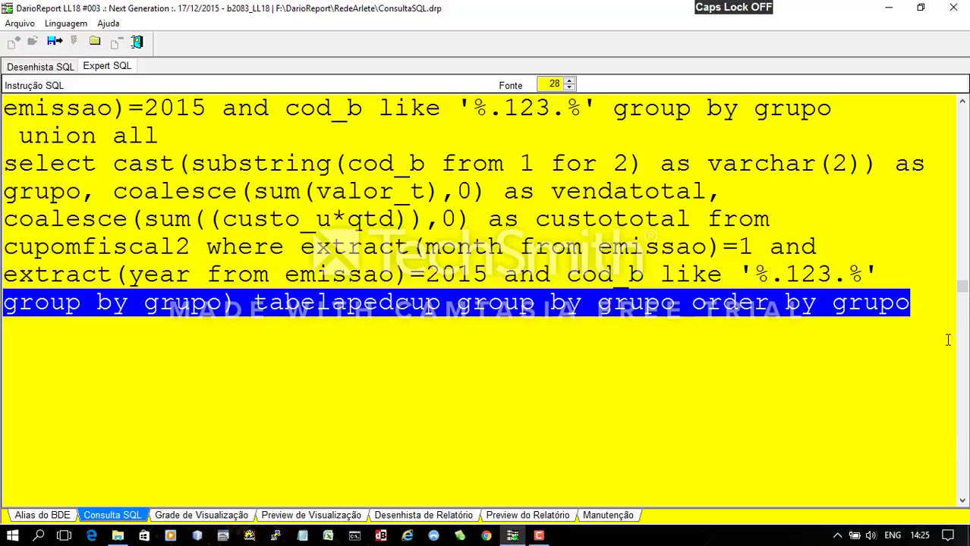
key(shift+Home)
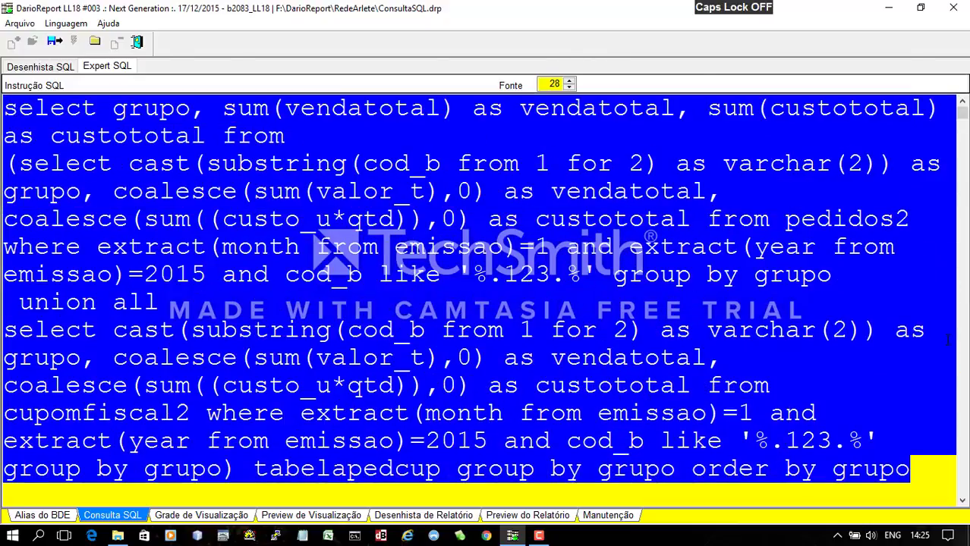
key(Delete)
Write the start of a new SQL query: select emissao, total, nome_c from pedidos1.
text(select )
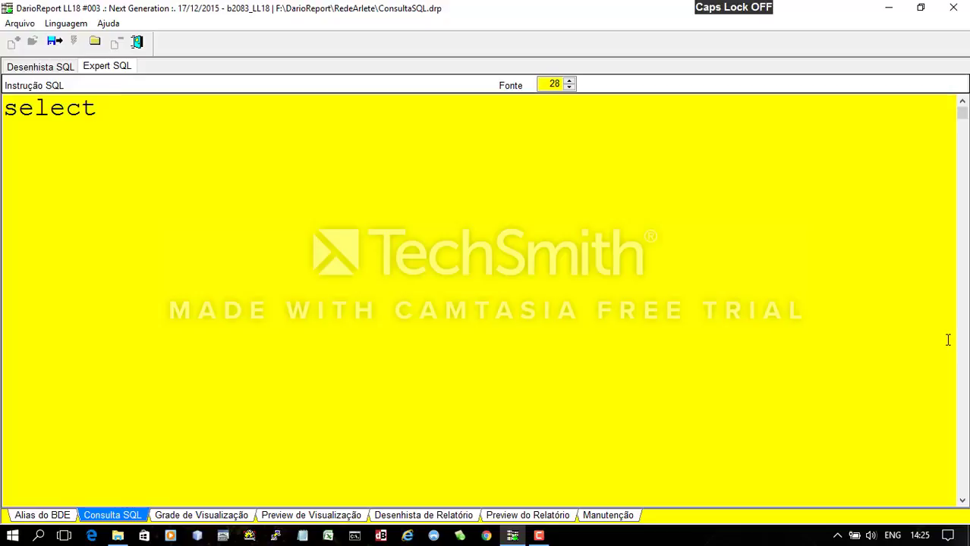
text(emissa)
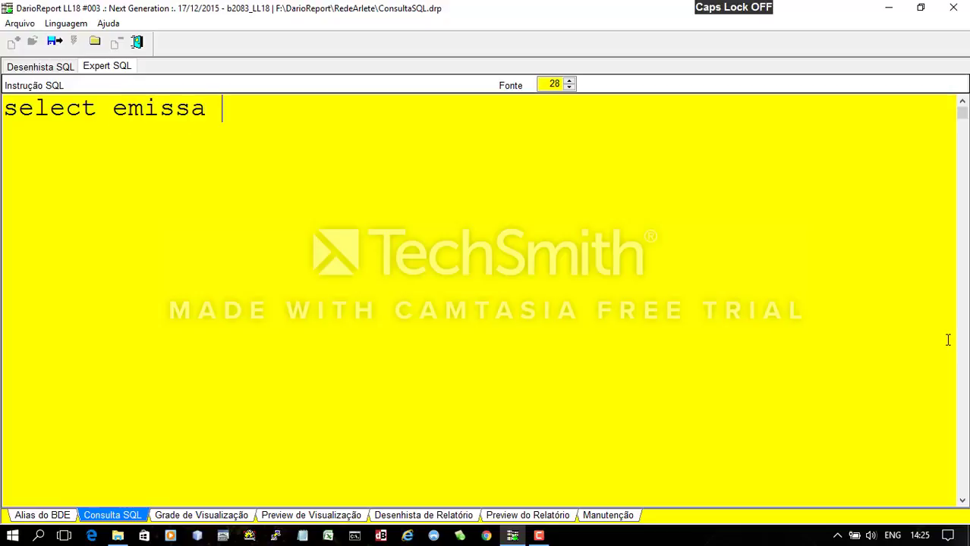
text(o, total)
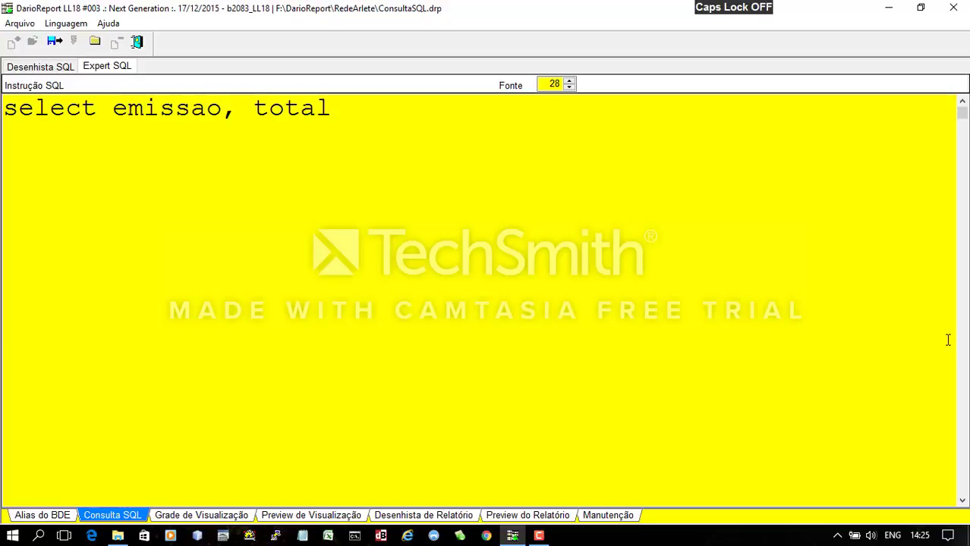
text(, nome)
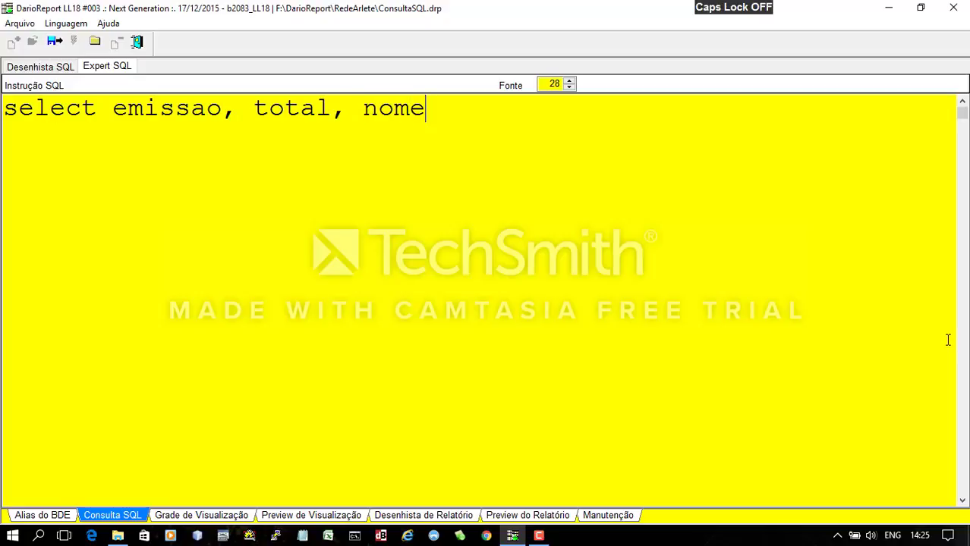
text(_c from pedidos1)
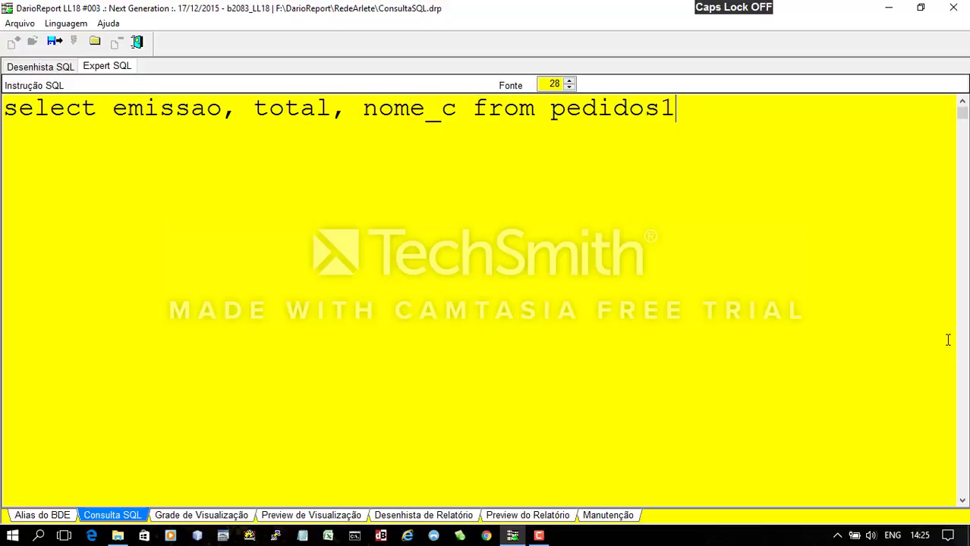
Extend the query with where lancado='S' order by emissao limit 10.
text( where lancado)
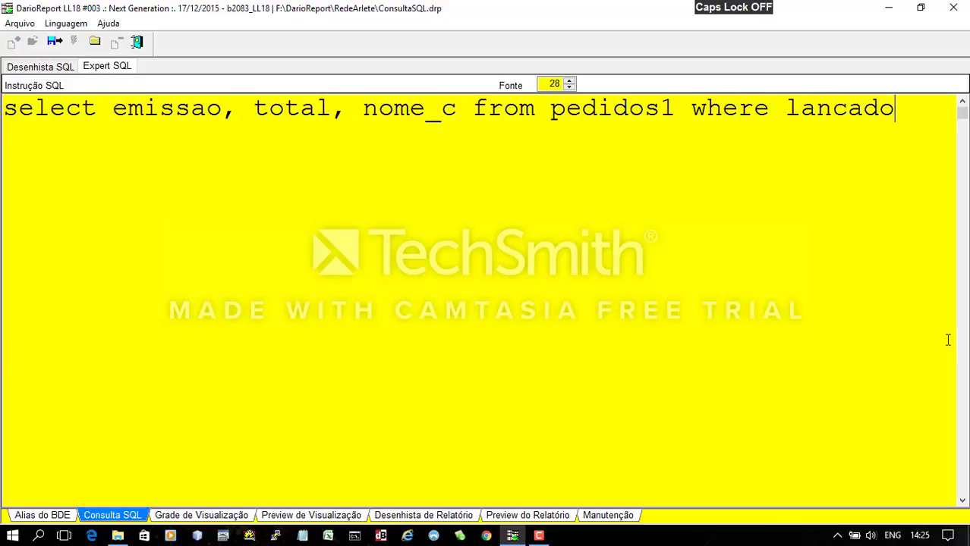
text(='S')
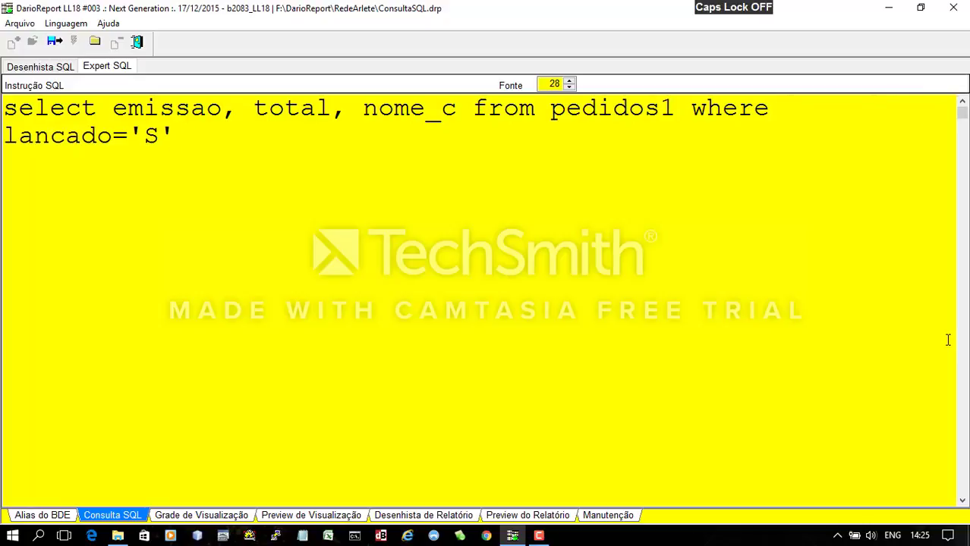
text( order by)
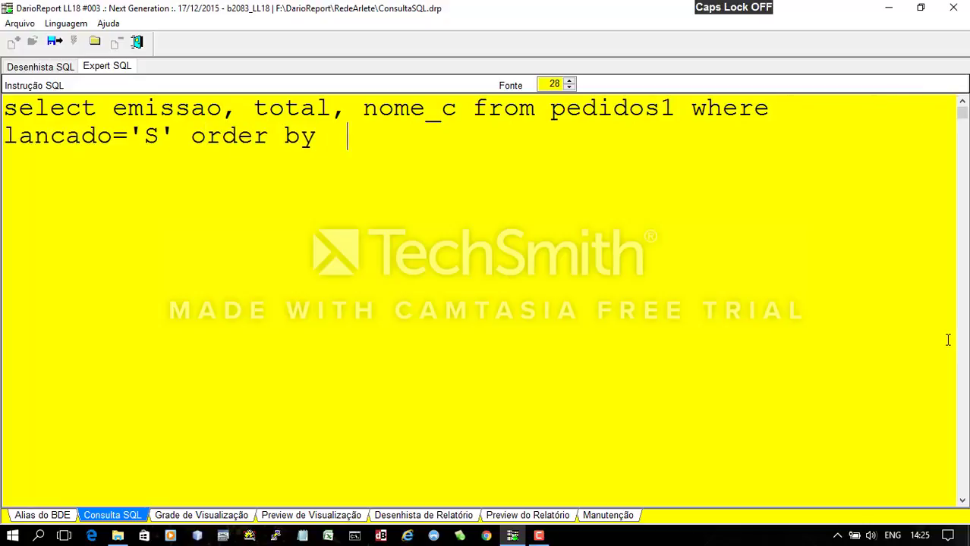
key(BackSpace)
text(emissao l)
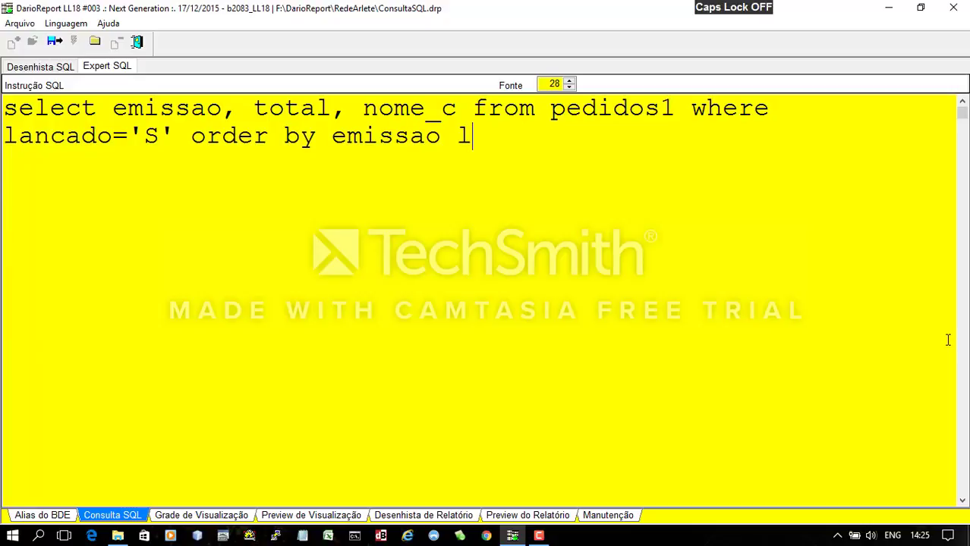
text(imit 10)
Insert numero as the first selected field of the query and save the report file.
key(Up)
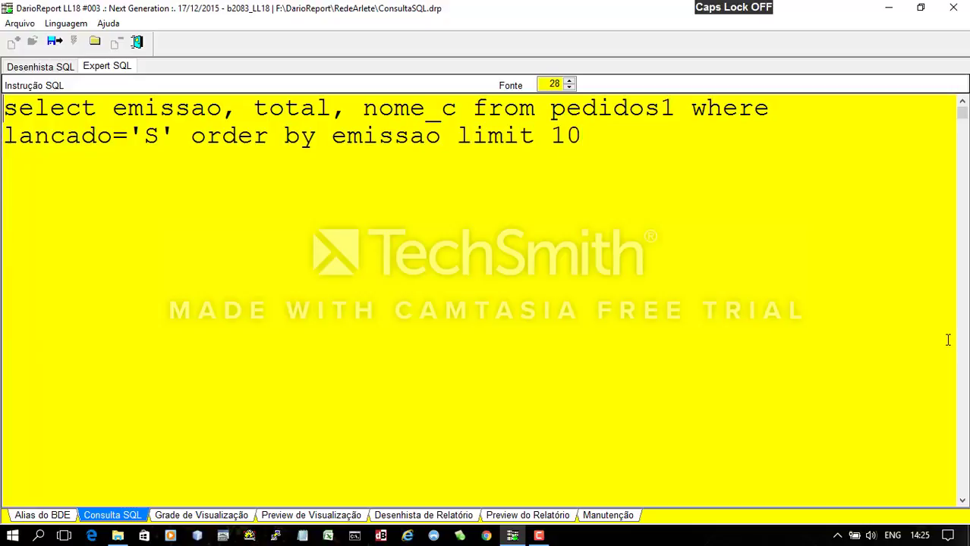
key(Right)
key(Right)
key(Right)
text(numero,)
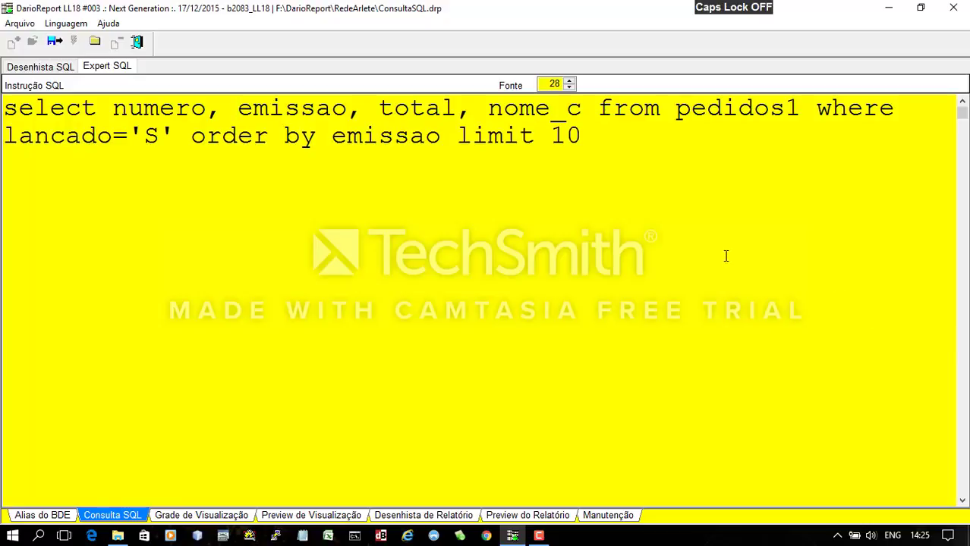
click(54, 41)
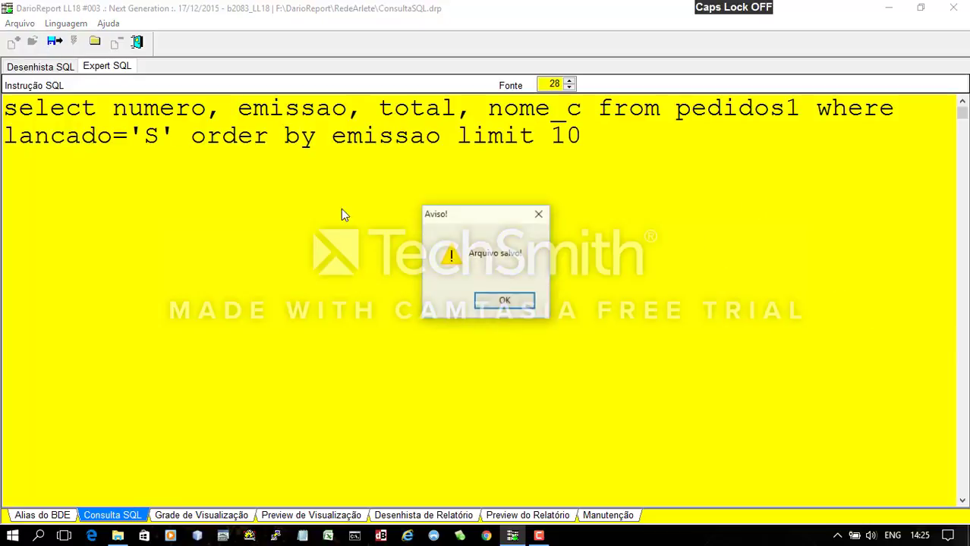
click(505, 304)
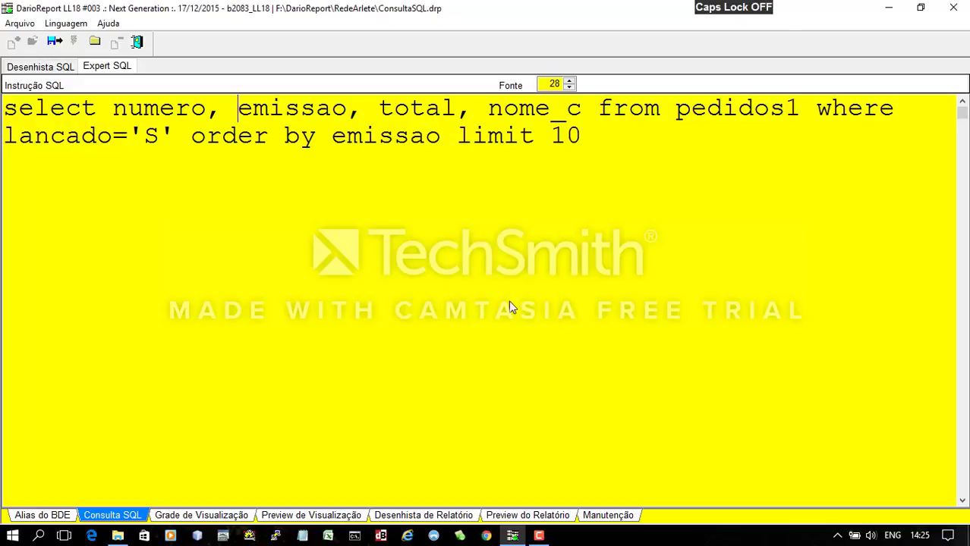
Examine the query's result rows in the visualization grid, checking the emission dates, and close the grid.
click(244, 514)
click(565, 305)
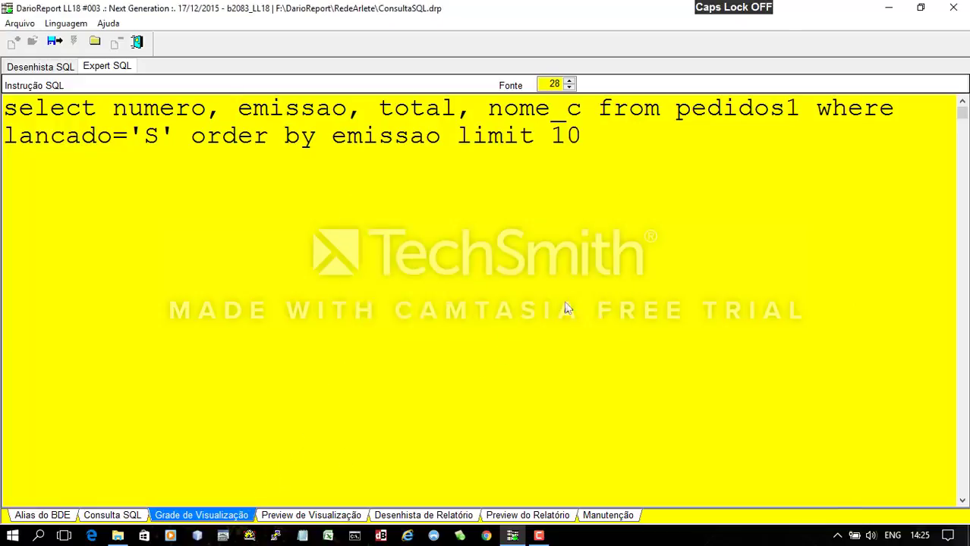
click(375, 184)
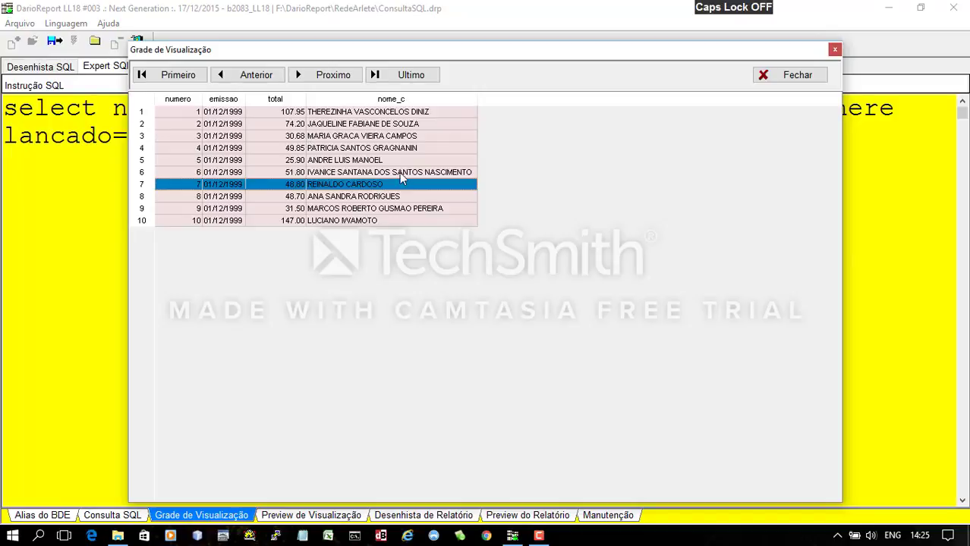
click(233, 136)
click(218, 188)
click(229, 146)
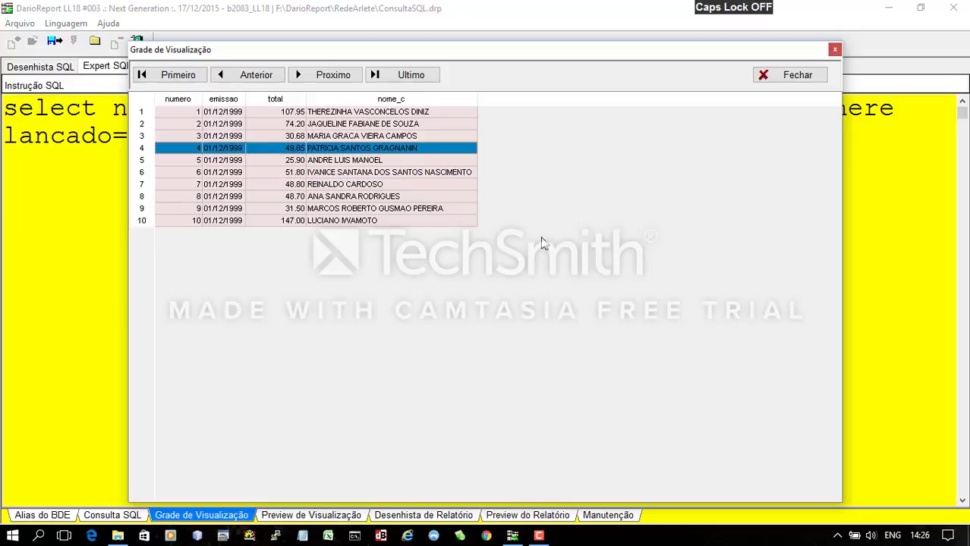
click(762, 82)
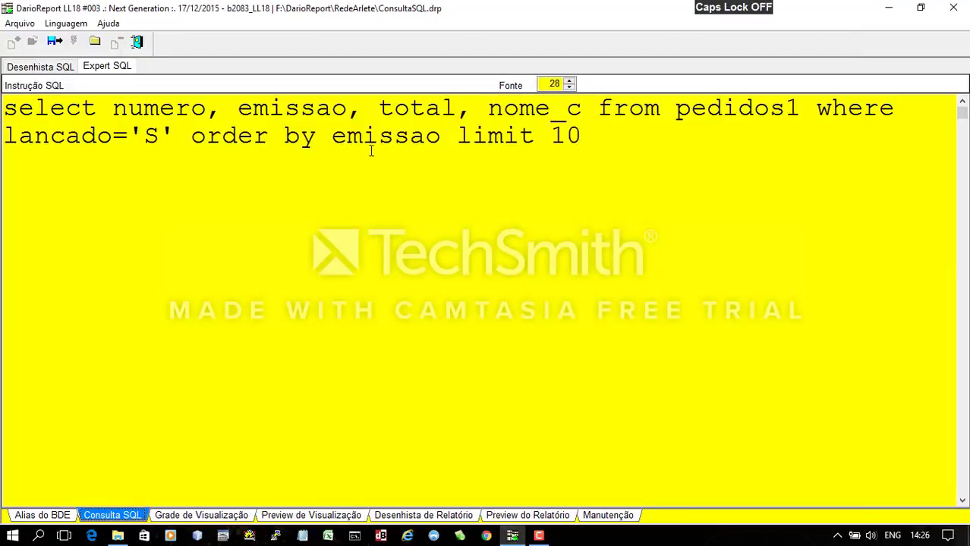
Add and emissao>= after lancado='S' in the query, moving the order by clause onto its own line.
key(Left)
key(Left)
key(Left)
key(Right)
text(and)
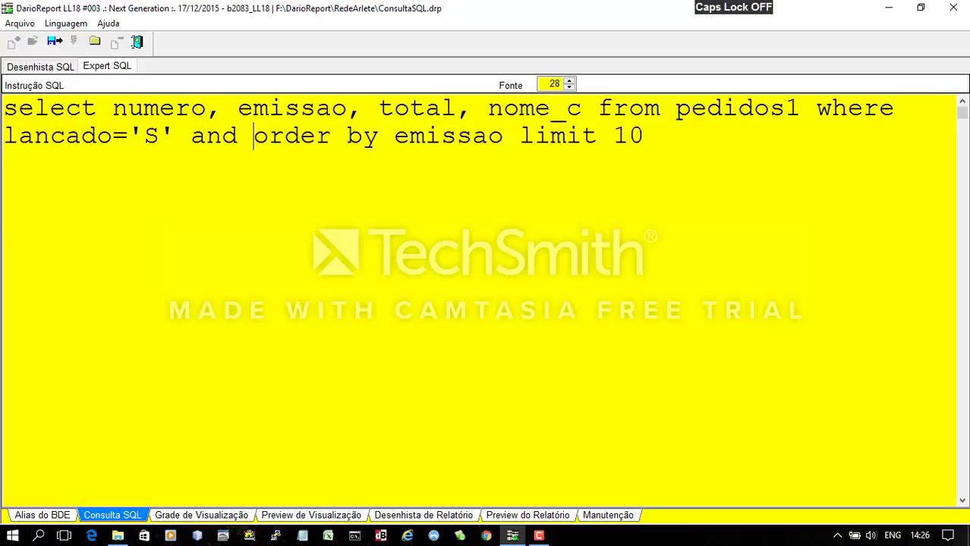
key(Return)
key(Left)
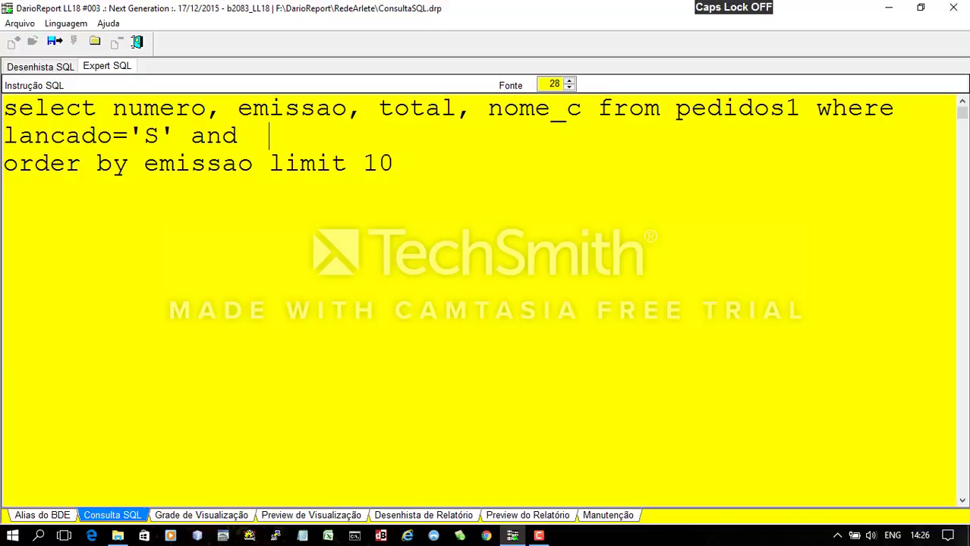
text(emissao>=)
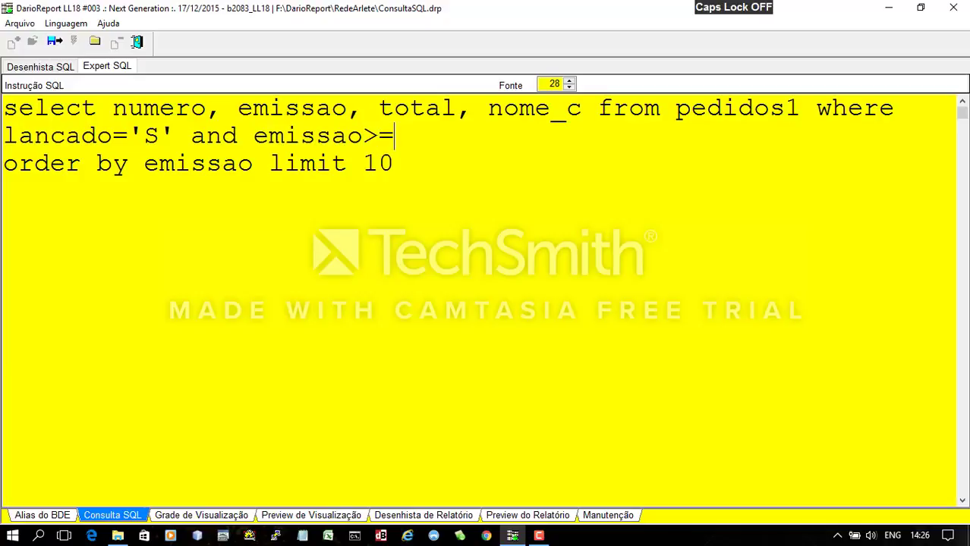
Complete the emissao comparison with a to_date call that has an empty date string and the format 'dd/mm/yyyy'.
text(to_date)
text((''))
key(Left)
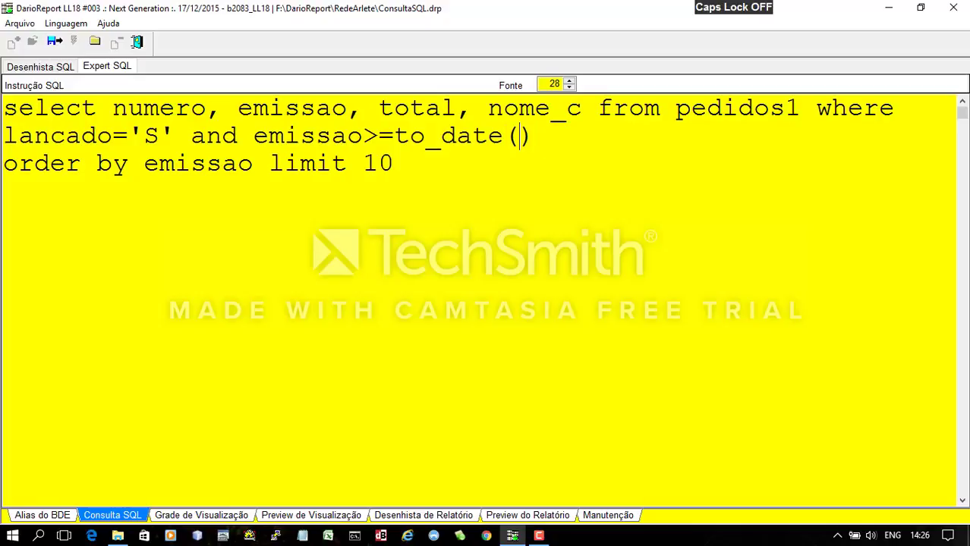
text('')
click(549, 136)
text(,'')
key(Left)
text(dd/m)
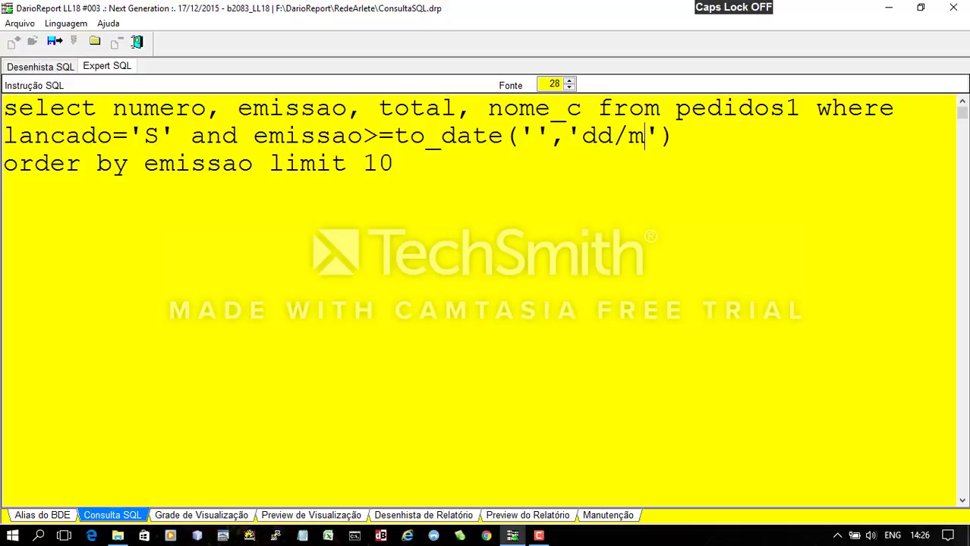
text(m/yyyy)
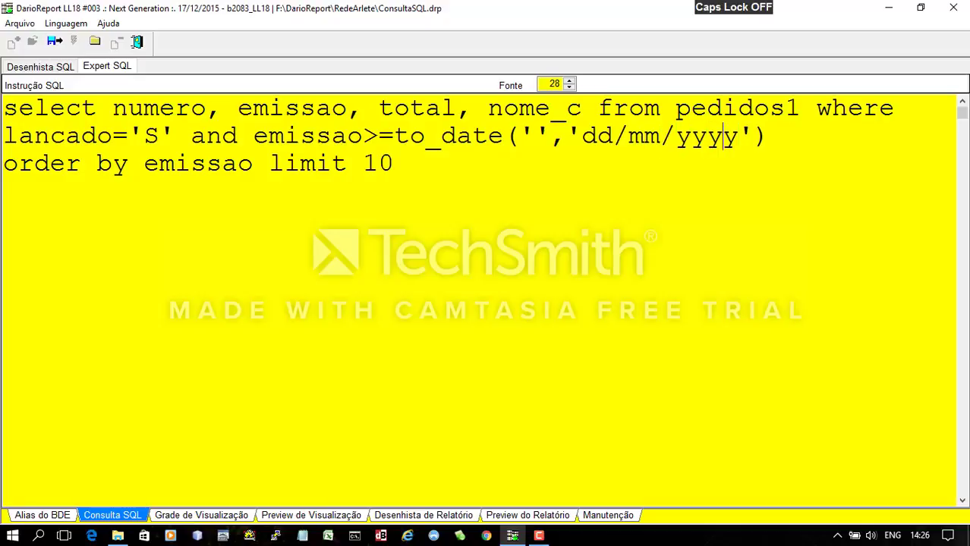
Fill in 01/01/2015 as the date string in the to_date call.
key(Left)
key(Left)
key(Left)
key(Left)
key(Left)
key(Left)
key(Left)
key(Left)
key(Left)
key(Left)
key(Left)
key(Left)
text(01/0)
key(BackSpace)
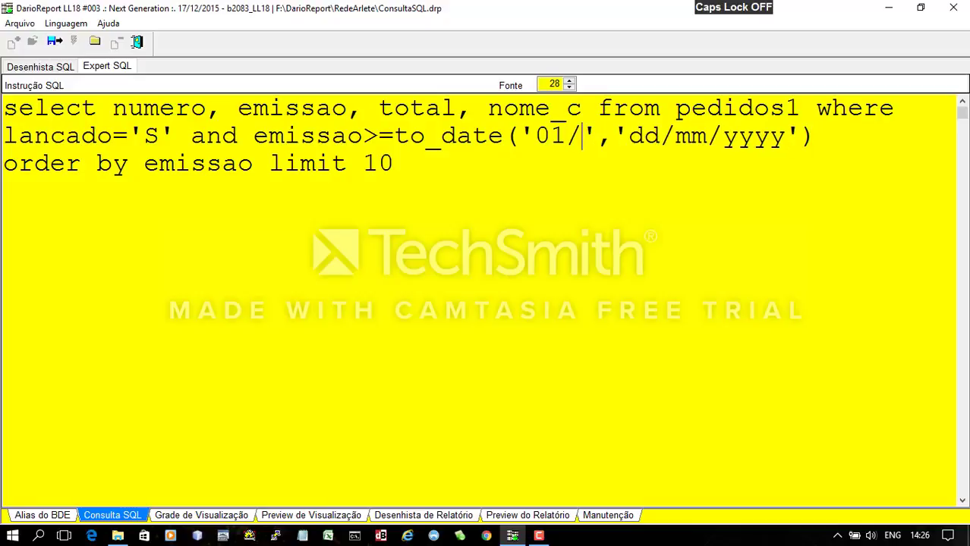
text(01/2015)
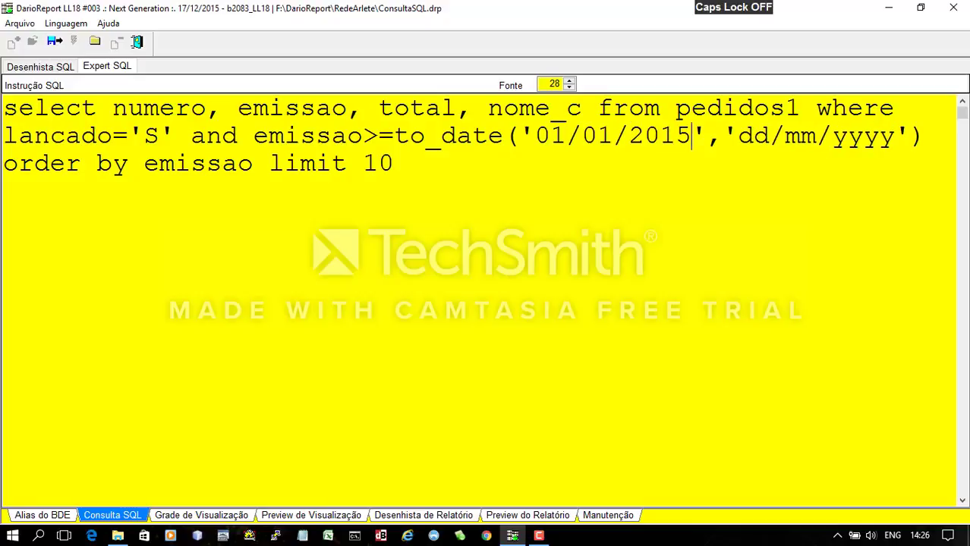
Copy the whole emissao date condition, from and through the closing parenthesis of to_date.
key(Left)
key(Left)
key(Left)
key(Left)
key(Left)
key(Left)
key(Left)
key(Left)
key(Left)
key(Left)
key(Left)
key(Left)
key(Left)
key(Left)
key(Left)
key(Left)
key(Left)
key(Left)
key(Left)
key(Left)
key(Left)
key(Left)
key(shift+End)
key(ctrl+c)
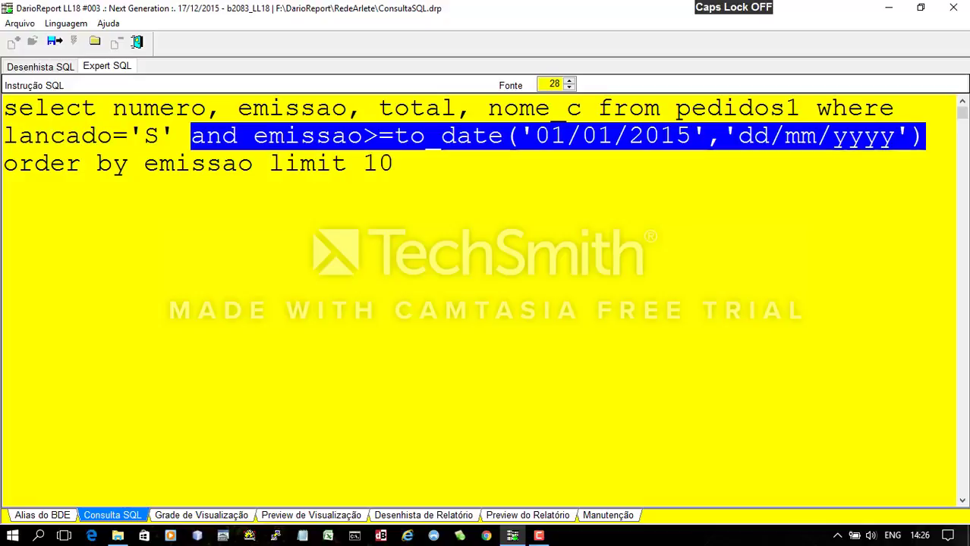
Paste a second copy of the emissao date condition directly after the first one.
key(End)
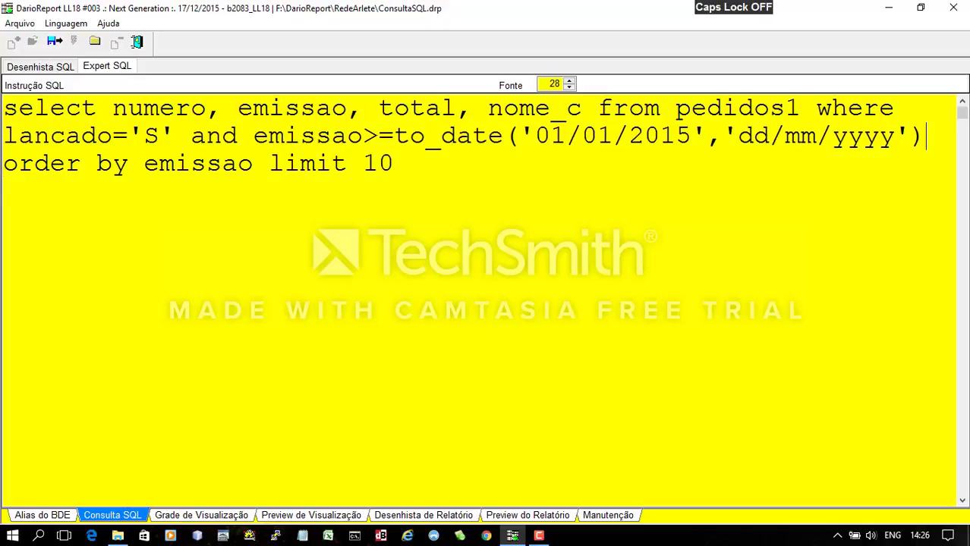
key(ctrl+v)
key(Up)
key(End)
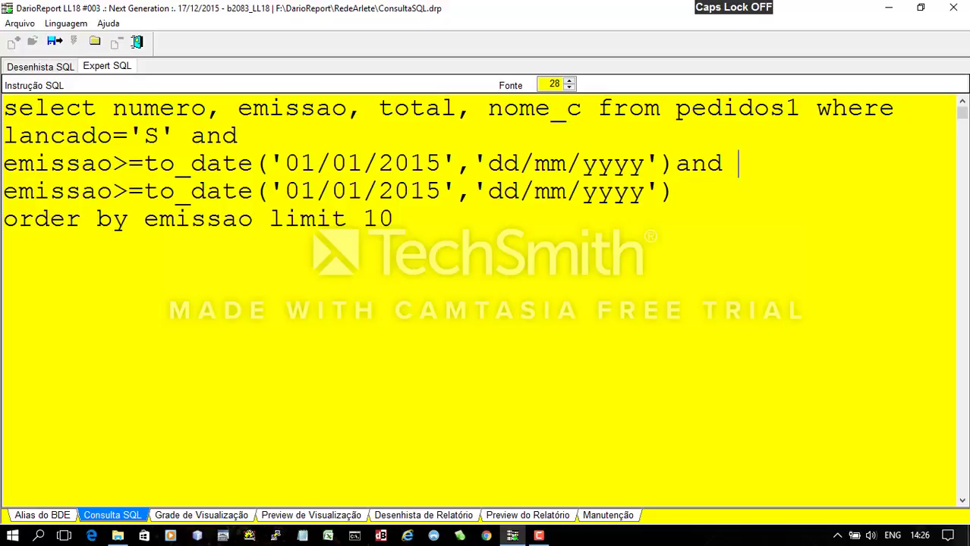
Change the comparison operator in the second emissao condition to <=.
key(Right)
key(Right)
key(Right)
key(Right)
key(Right)
key(Right)
key(Right)
key(Right)
key(shift+Right)
text(<)
Set the date in the second to_date call to 31/01/2015.
key(Right)
key(Right)
key(Right)
key(Right)
key(Right)
key(Right)
key(Right)
key(Right)
key(Right)
key(Right)
key(shift+Right)
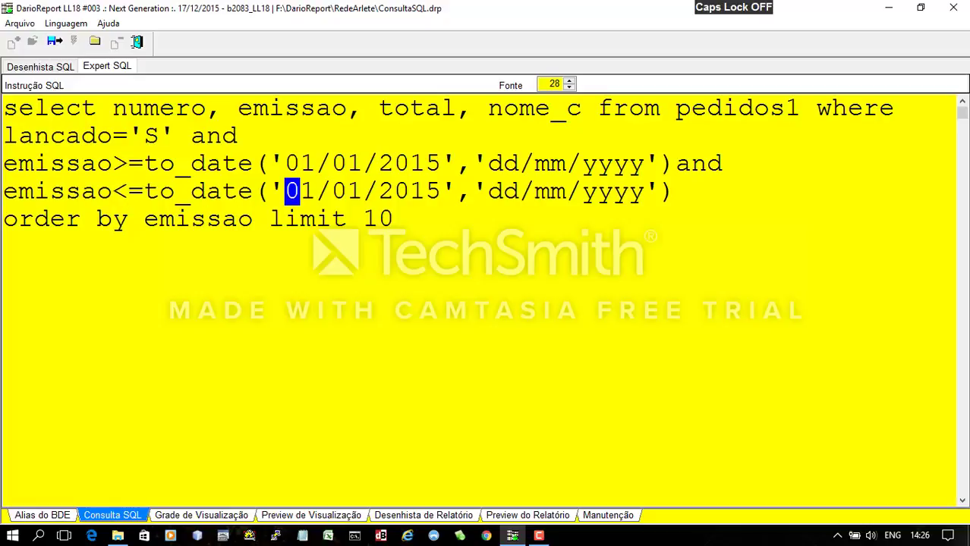
text(3)
Remove limit 10 from the end of the order by clause.
key(End)
key(BackSpace)
key(BackSpace)
key(BackSpace)
key(BackSpace)
key(BackSpace)
key(BackSpace)
key(BackSpace)
key(BackSpace)
key(BackSpace)
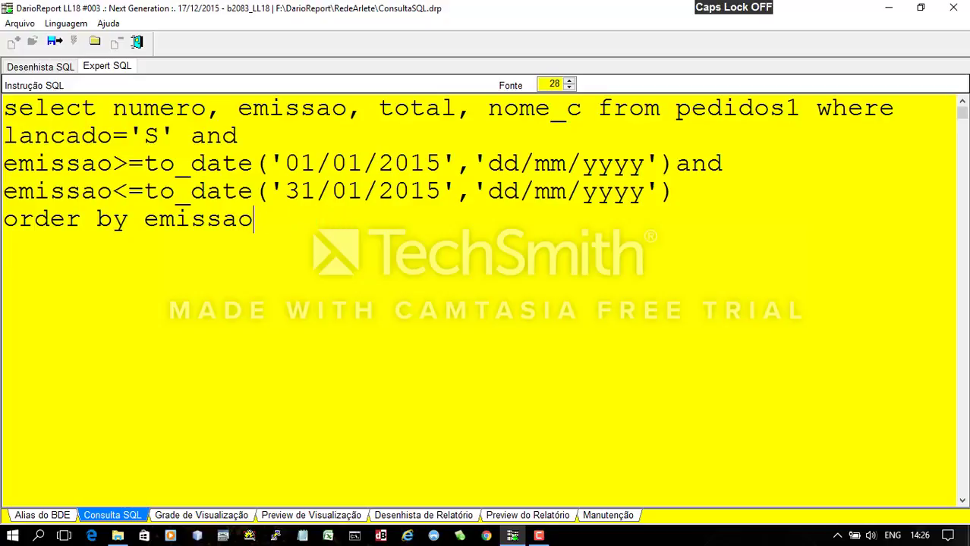
key(BackSpace)
Save the report with the updated query and dismiss the notice.
key(Home)
key(Up)
key(Up)
key(Up)
click(53, 42)
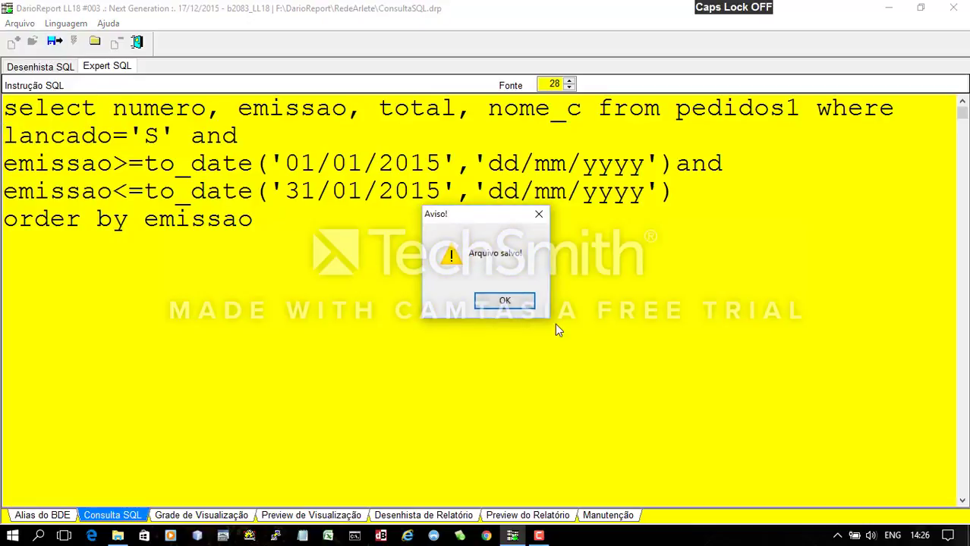
click(504, 302)
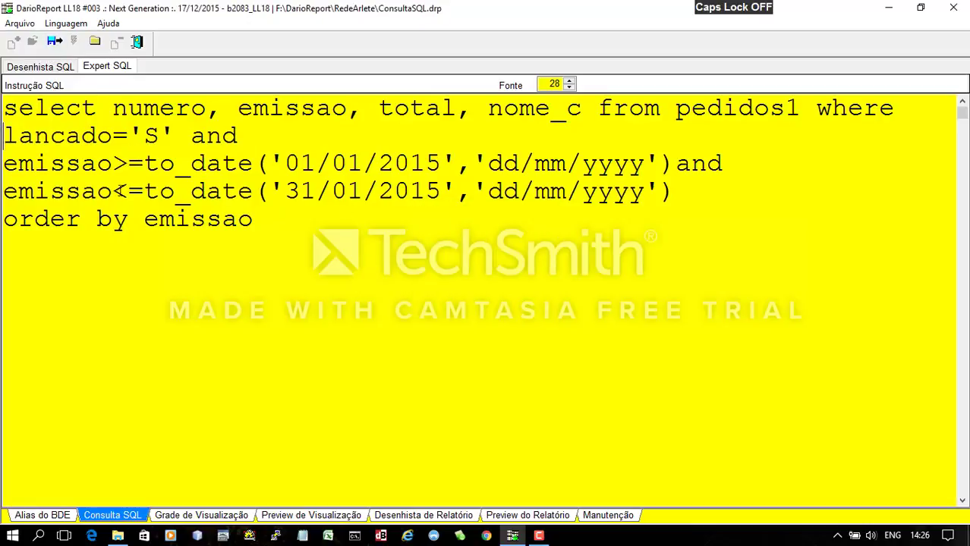
Run the query in the visualization grid, check the emission dates of the listed orders, and close the grid.
click(220, 516)
click(563, 304)
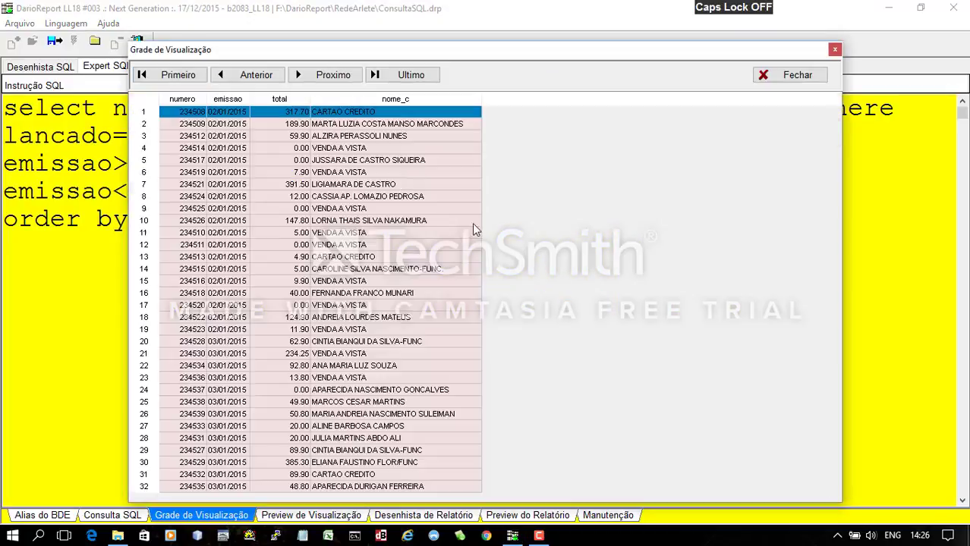
click(382, 221)
scroll(376, 271, down, 4)
scroll(376, 271, up, 4)
scroll(292, 201, down, 10)
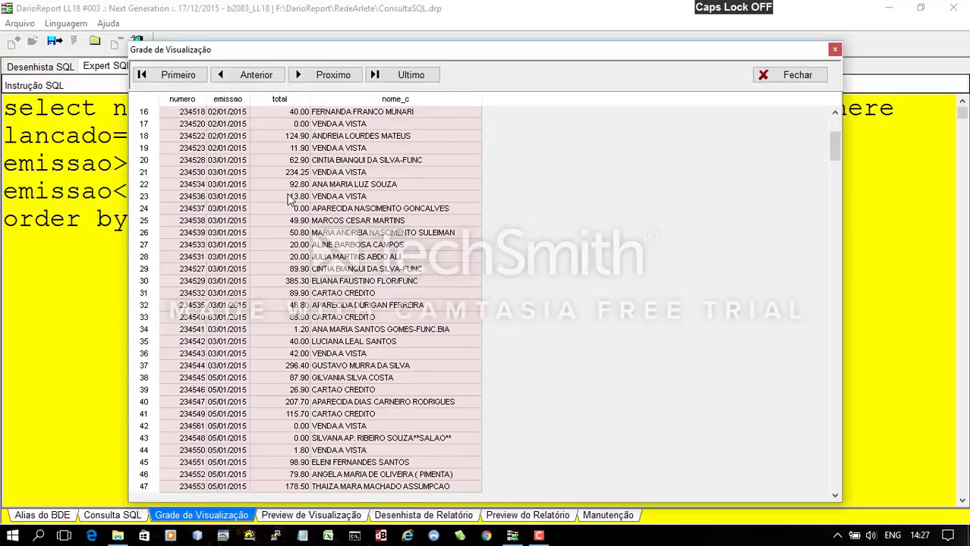
scroll(292, 201, down, 7)
click(353, 219)
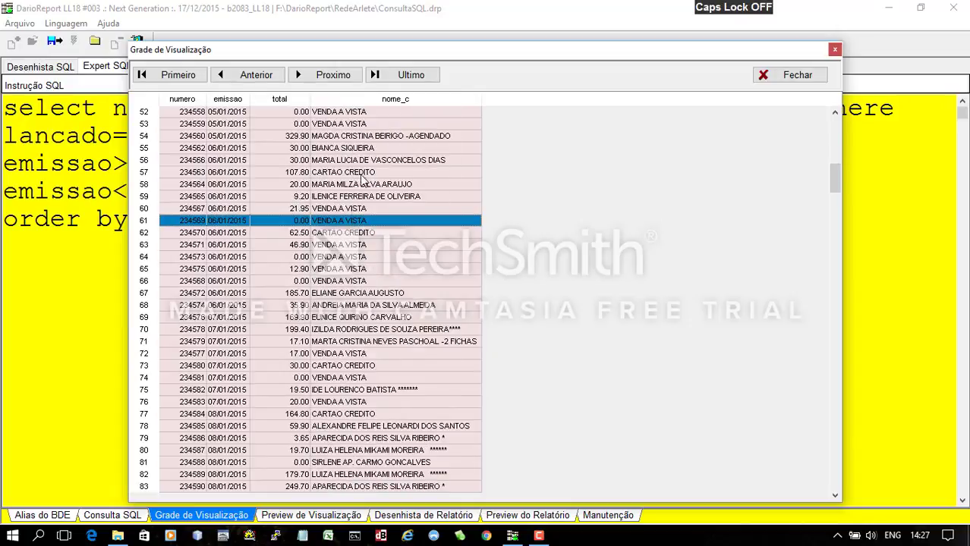
click(357, 149)
click(357, 236)
click(356, 138)
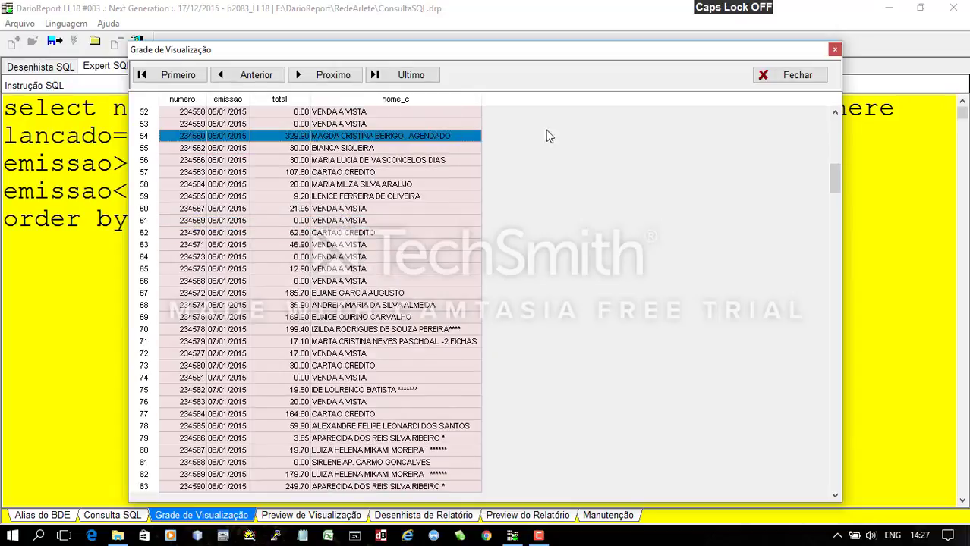
click(796, 79)
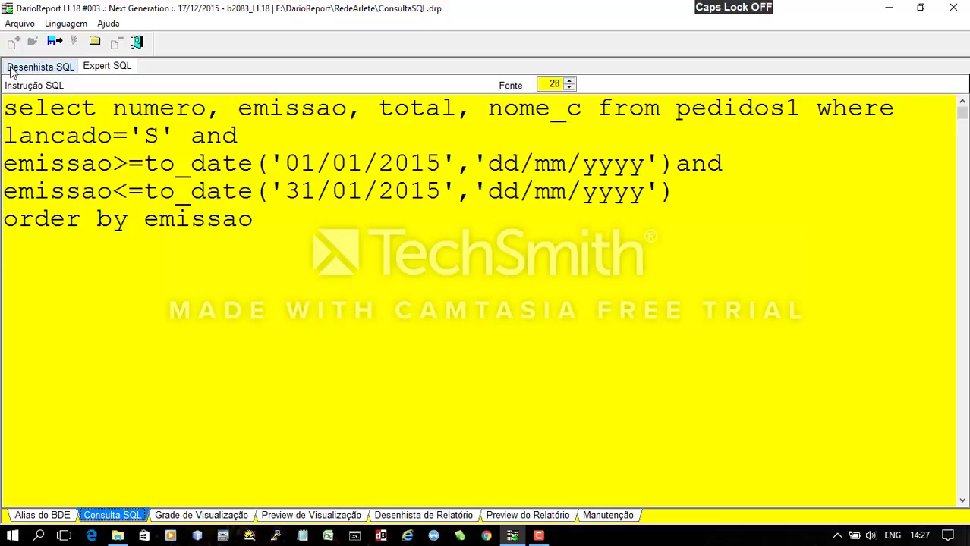
Open the SQL designer and choose caixa as its table.
click(41, 68)
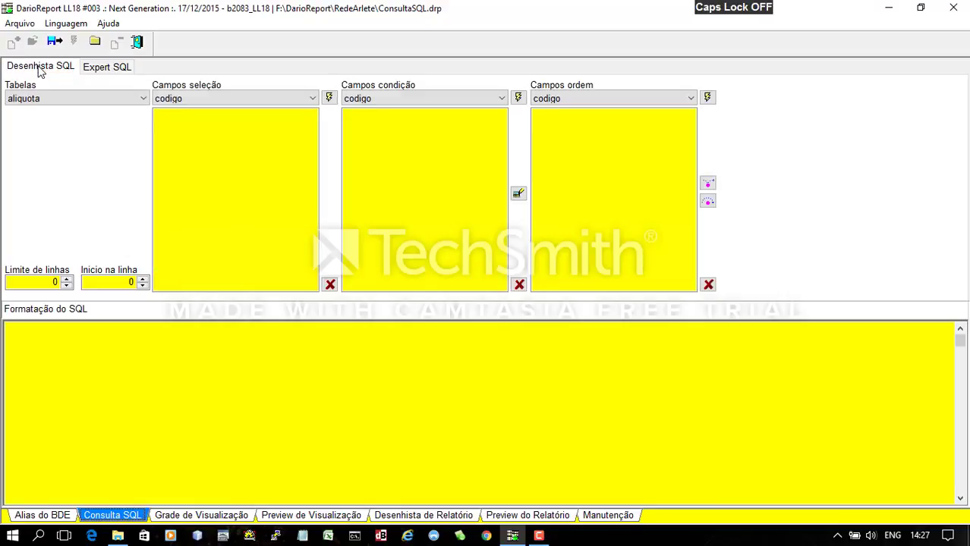
click(142, 99)
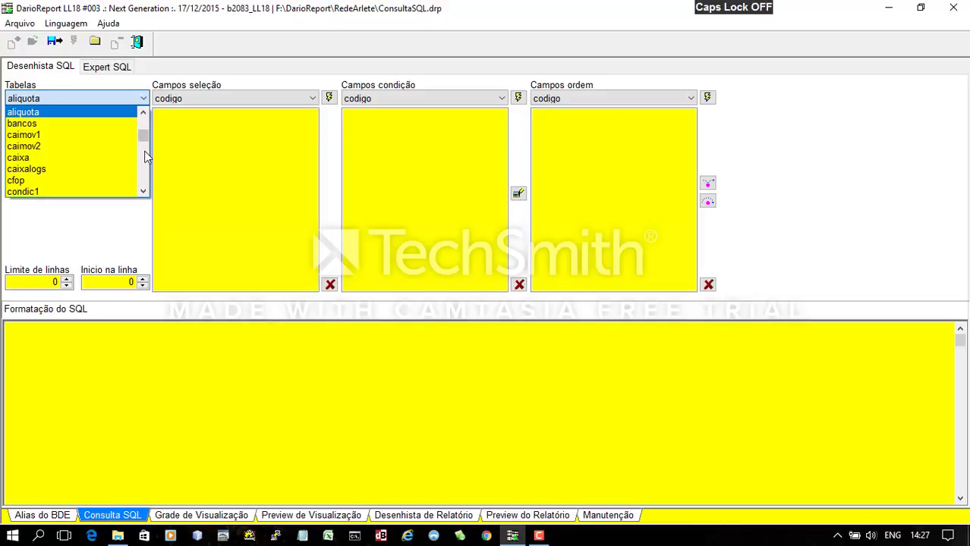
click(81, 157)
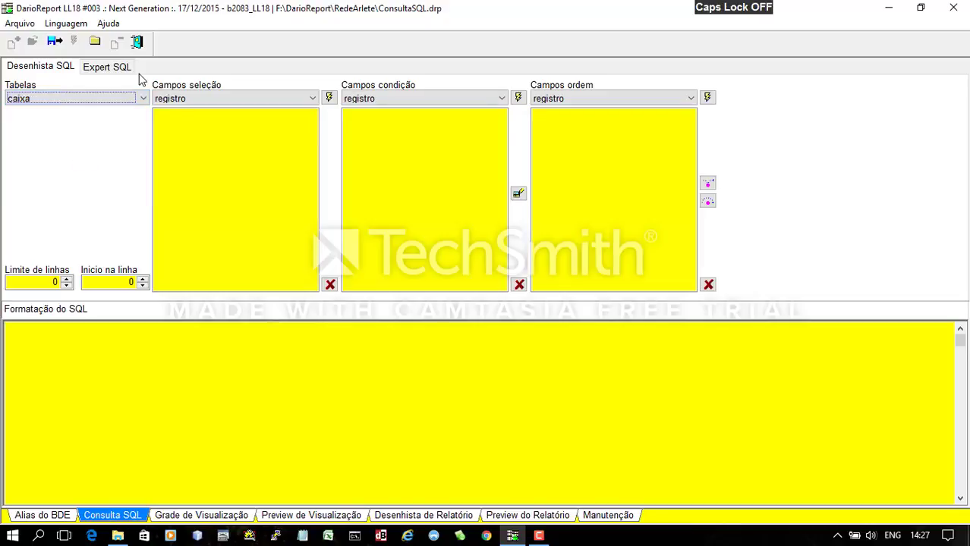
Insert the registro and data fields of caixa as selection fields.
click(312, 99)
click(311, 100)
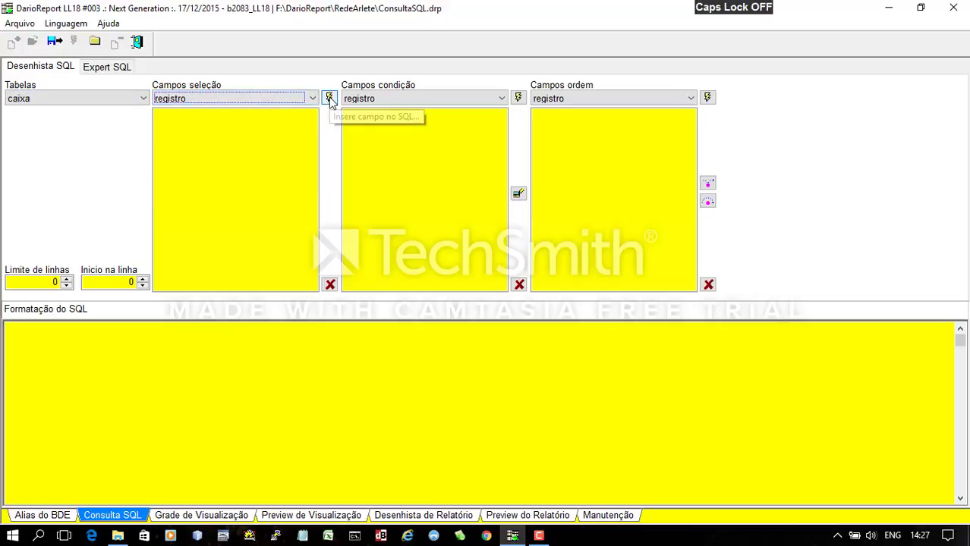
click(329, 99)
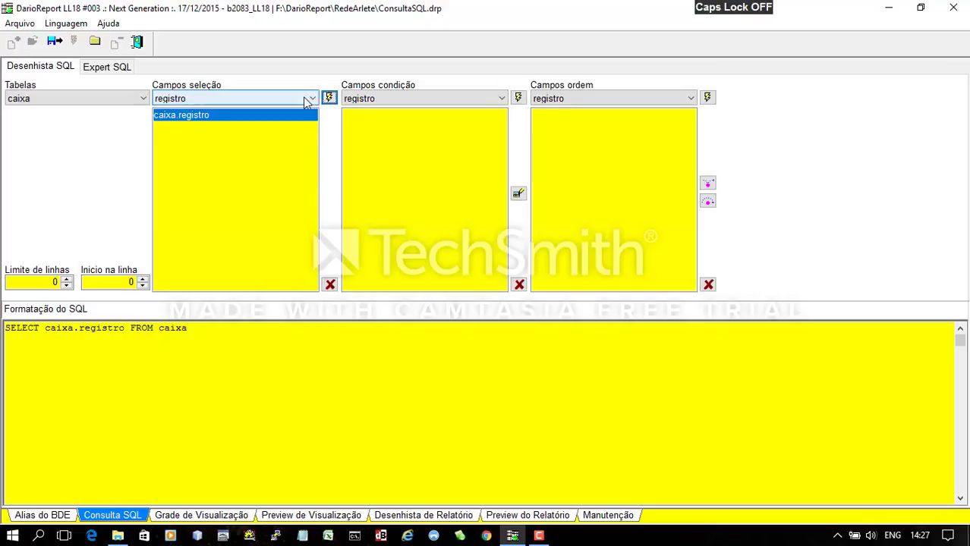
click(310, 99)
click(226, 131)
click(329, 99)
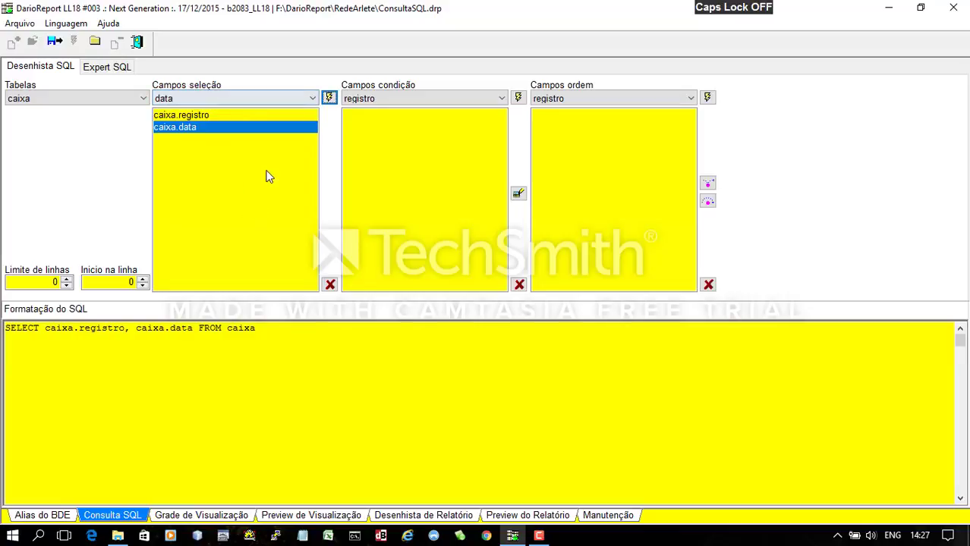
Add a condition on the data field using the template to_date('{{Nascimento,D,10,0,99/99/9999}}','dd/mm/yyyy') as its content.
click(419, 99)
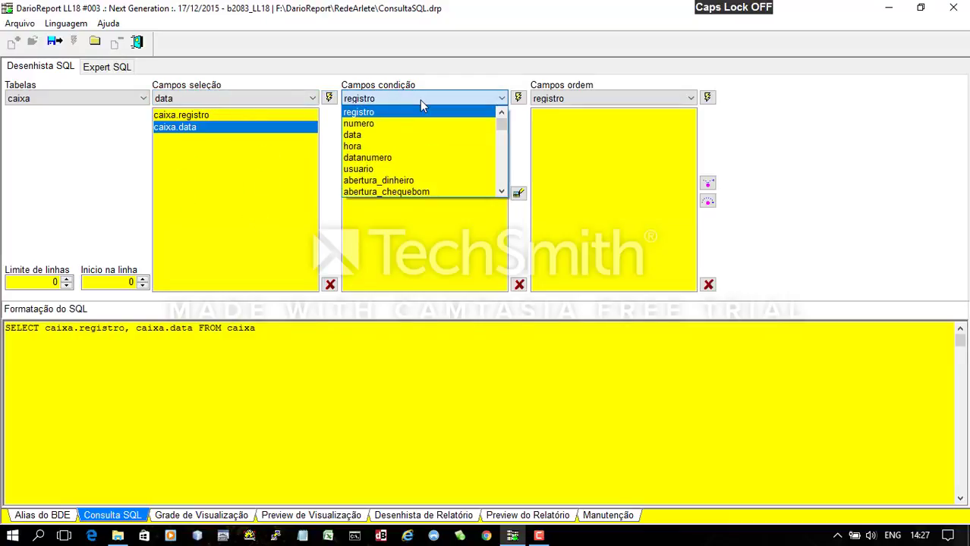
click(364, 136)
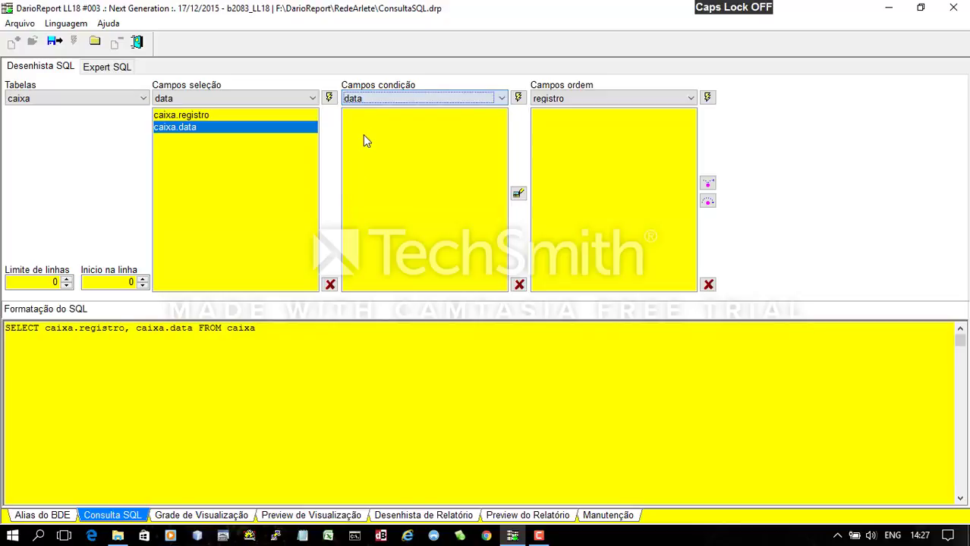
click(518, 98)
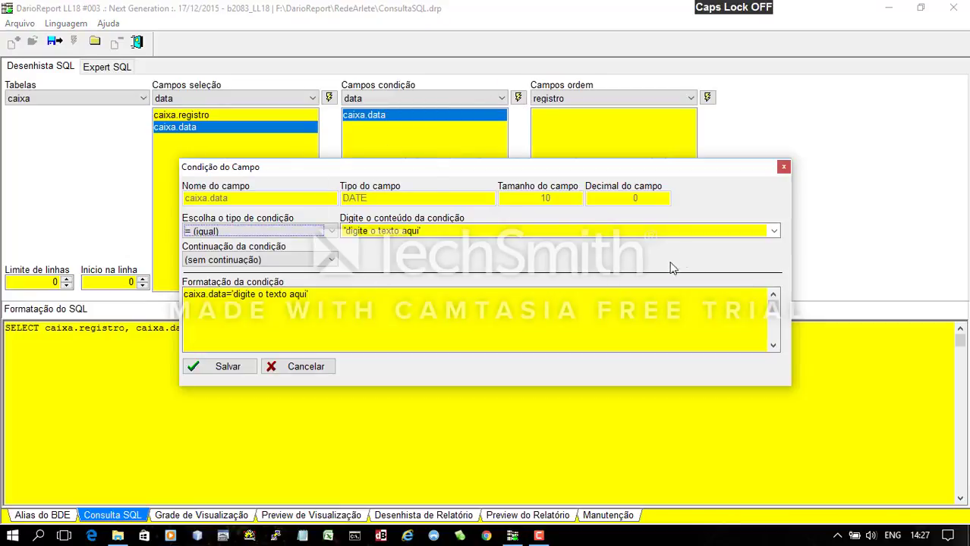
click(775, 231)
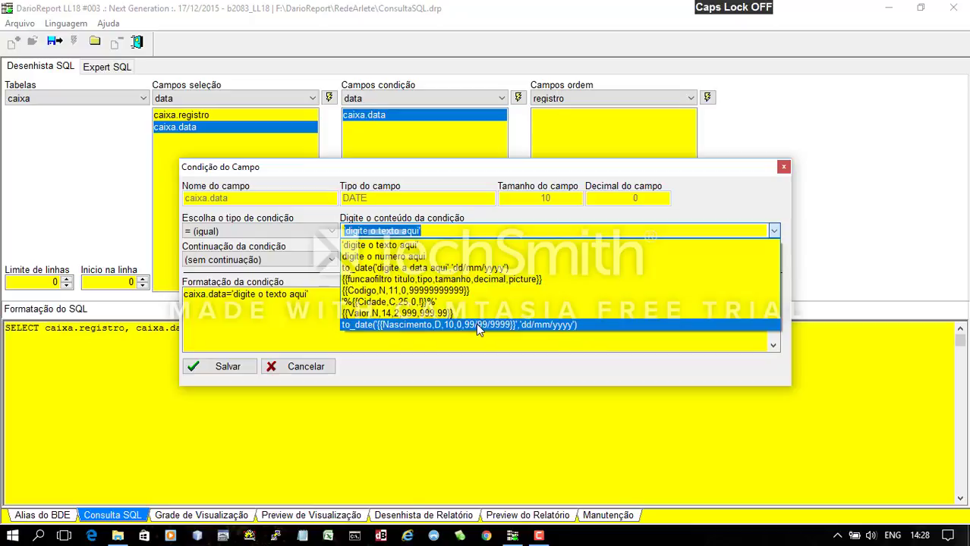
click(558, 325)
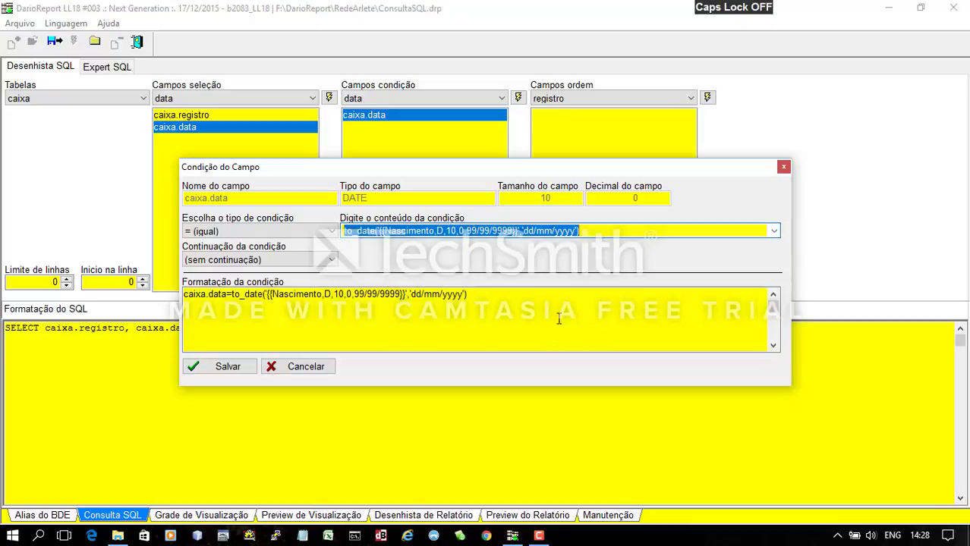
Copy the whole to_date template from the condition's content and cancel the condition.
click(604, 232)
drag(607, 230, 348, 229)
key(ctrl+c)
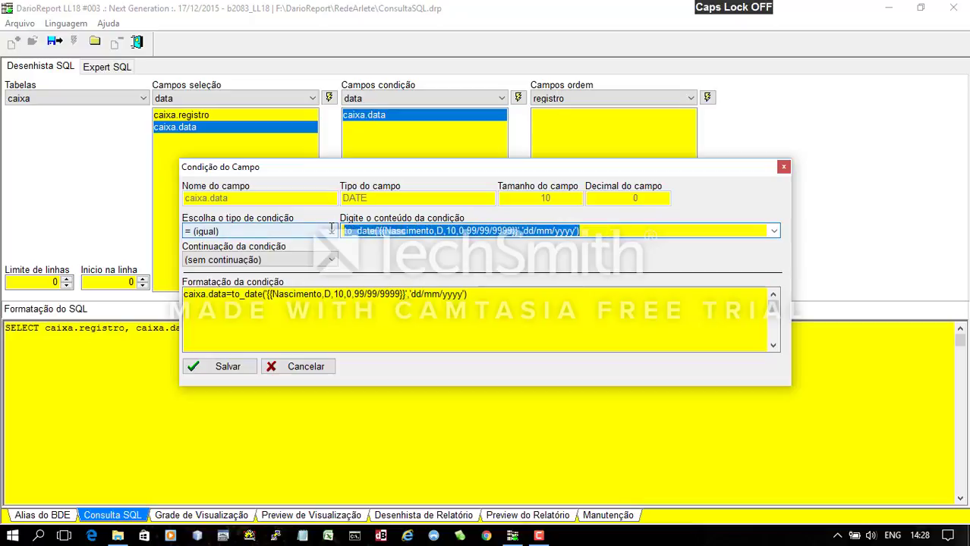
click(314, 367)
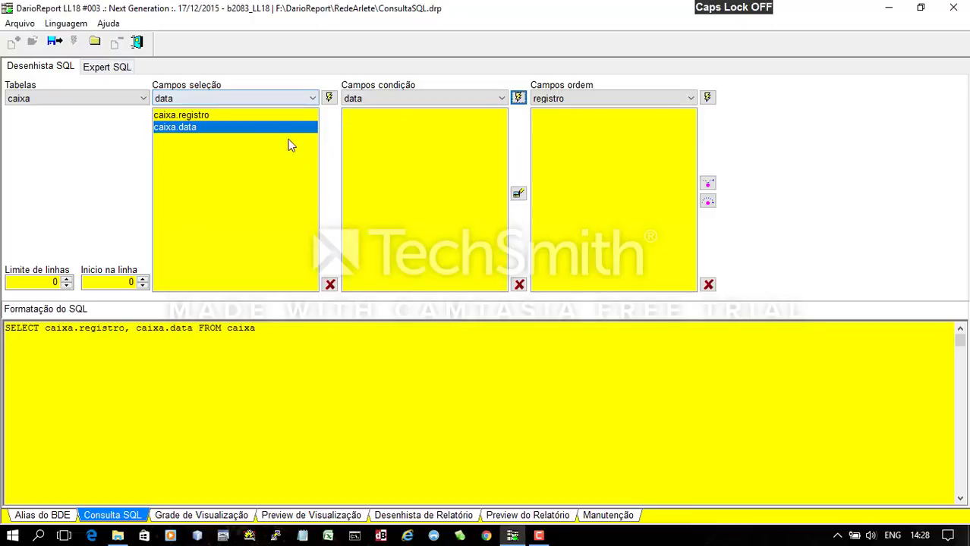
In the Expert SQL query, replace the first to_date call after emissao>= with the copied Nascimento filter template.
click(104, 67)
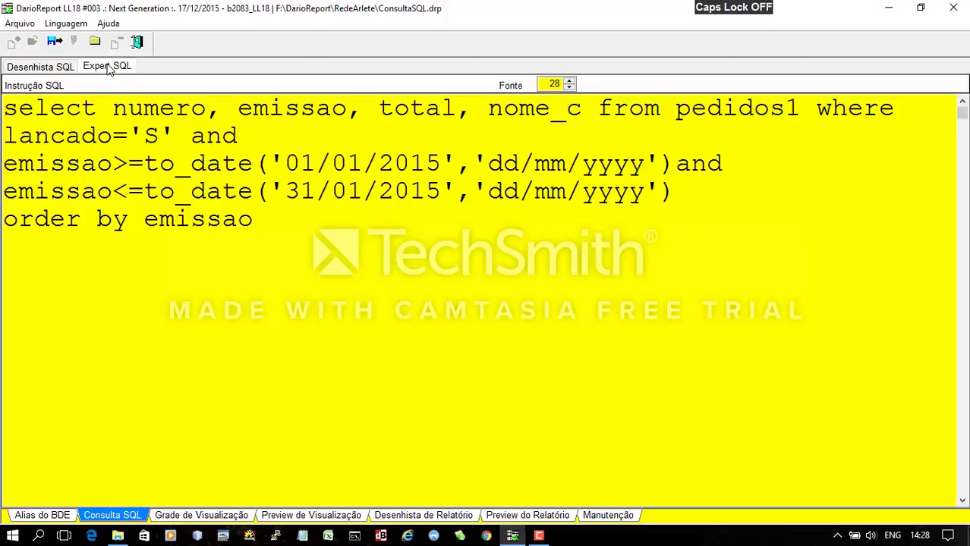
click(52, 67)
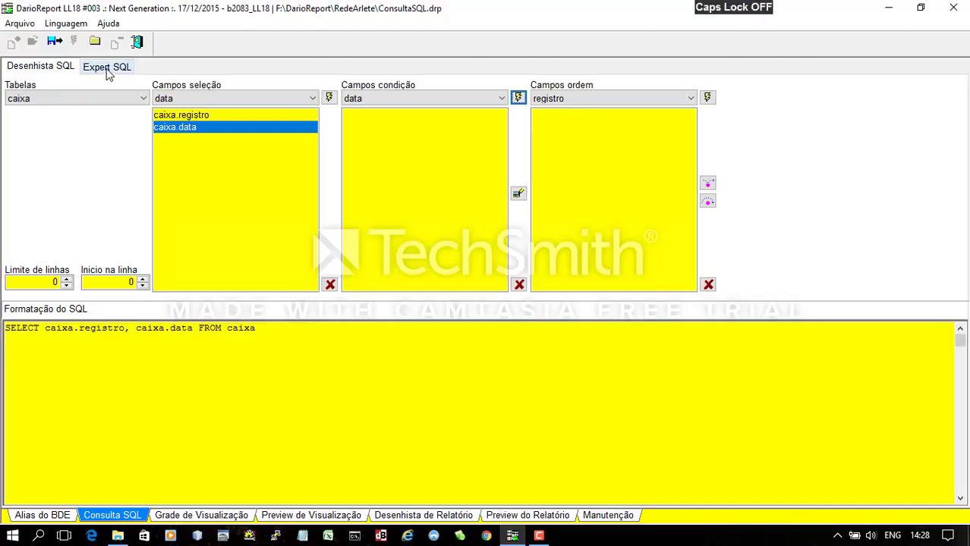
click(107, 68)
click(205, 158)
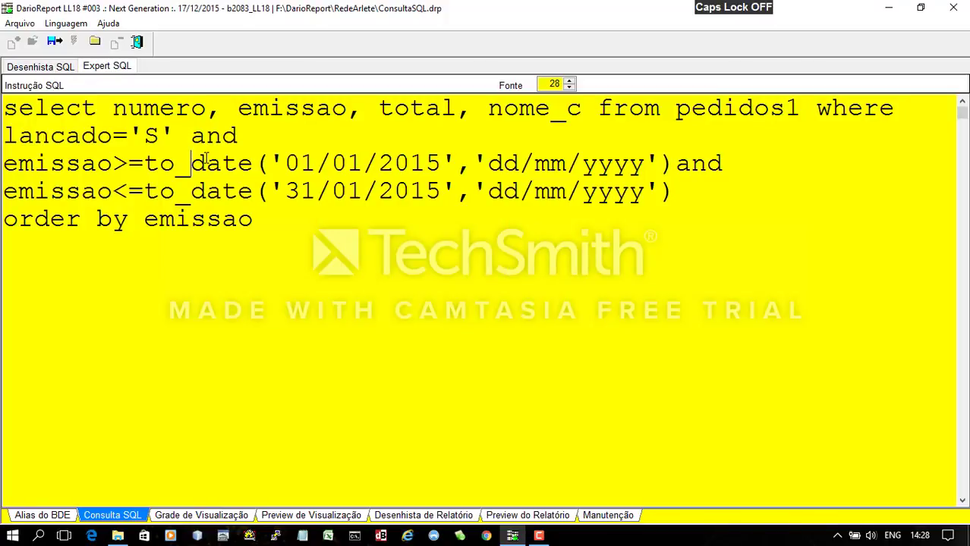
drag(144, 163, 674, 163)
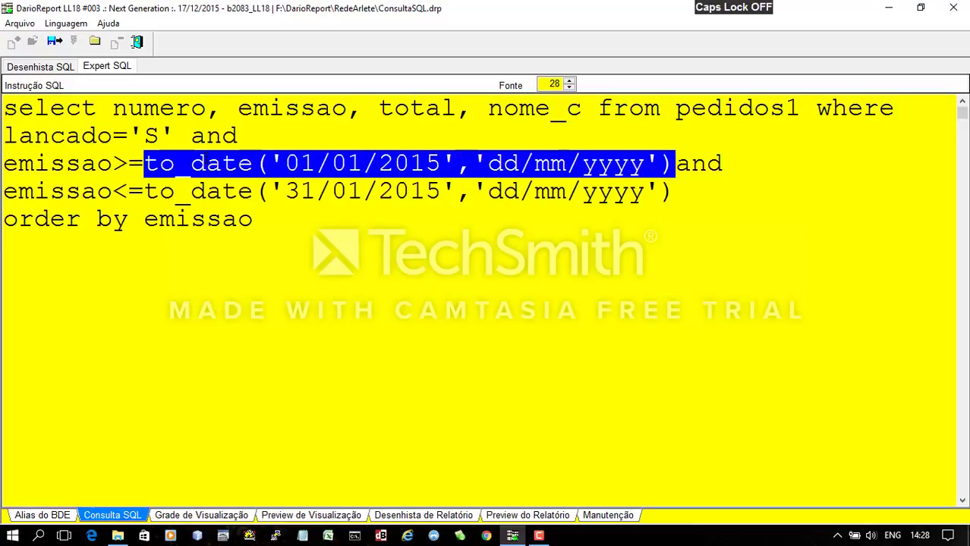
key(ctrl+v)
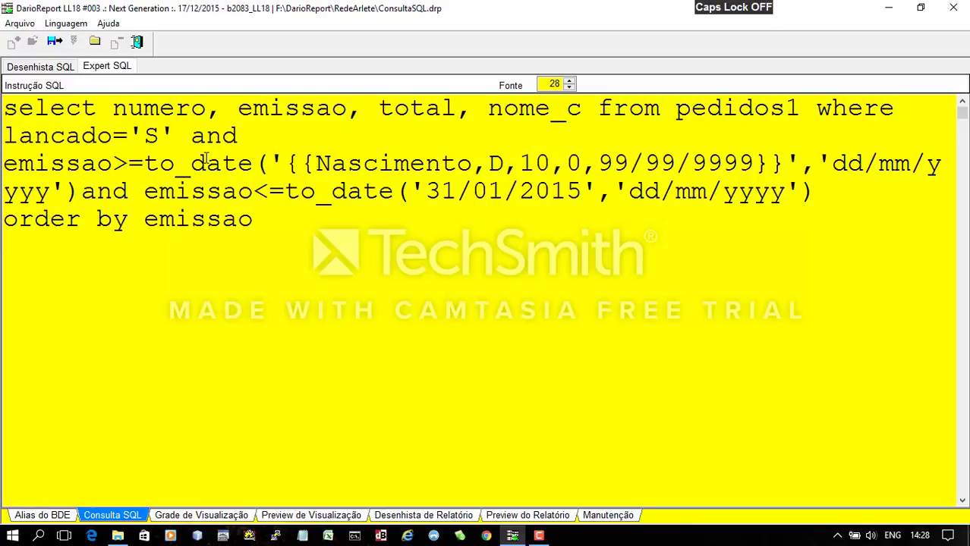
Move the second emissao condition, starting at and, onto its own line.
key(Return)
key(Up)
key(Up)
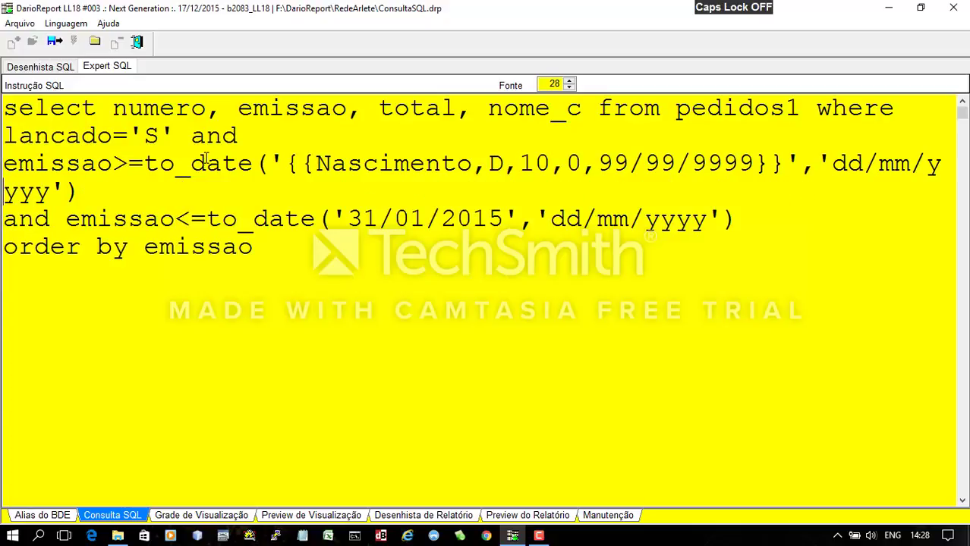
Highlight the whole {{Nascimento,D,10,0,99/99/9999}} parameter in the first emissao condition to examine it.
key(Up)
key(Right)
key(Right)
key(Right)
key(Right)
key(Right)
key(Right)
key(Right)
key(Right)
key(Right)
key(Right)
key(Right)
key(Right)
key(Right)
key(Right)
key(Right)
key(Right)
key(Right)
key(Right)
key(Right)
key(Right)
key(Left)
key(Left)
key(Left)
key(Left)
key(Left)
key(Left)
key(Left)
key(Left)
key(Left)
key(Left)
key(Left)
key(Left)
key(Left)
key(Left)
key(Left)
key(Right)
key(Right)
key(Right)
key(Right)
key(Right)
key(Right)
key(Right)
key(Right)
key(Right)
key(Right)
key(Right)
key(Left)
key(shift+Right)
key(shift+Right)
key(shift+Right)
key(shift+Right)
key(shift+Right)
key(shift+Right)
key(shift+Right)
key(shift+Right)
key(shift+Right)
key(shift+Right)
key(shift+Right)
key(shift+Right)
key(shift+Right)
key(shift+Right)
key(shift+Right)
key(shift+Right)
key(shift+Right)
key(shift+Right)
key(shift+Right)
key(shift+Right)
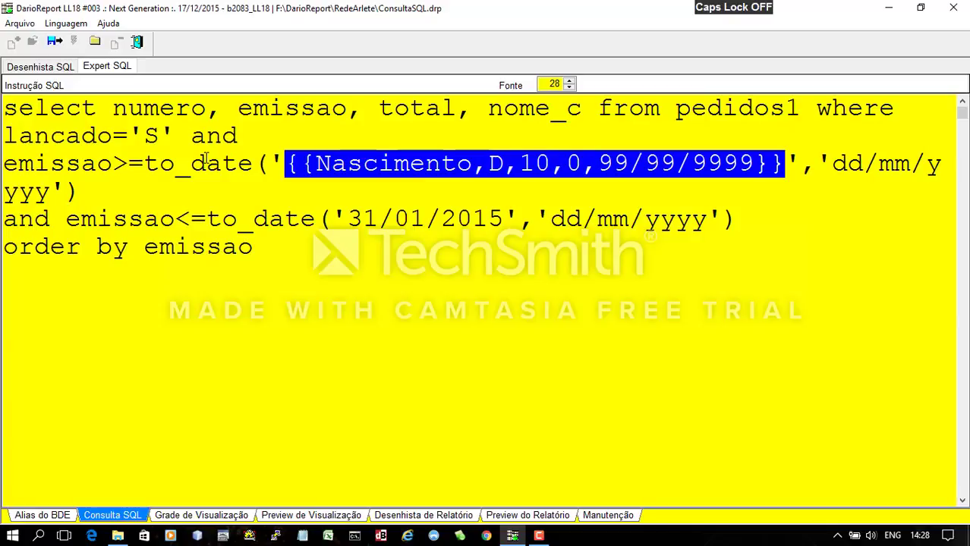
Rename the Nascimento parameter in the emissao>= condition to DataInicial.
key(Left)
key(Left)
key(Left)
key(Left)
key(Left)
key(Left)
key(Left)
key(Left)
key(Left)
key(Left)
key(Left)
key(Left)
key(Left)
key(Left)
key(Left)
key(Left)
key(Left)
key(Left)
key(Left)
key(Left)
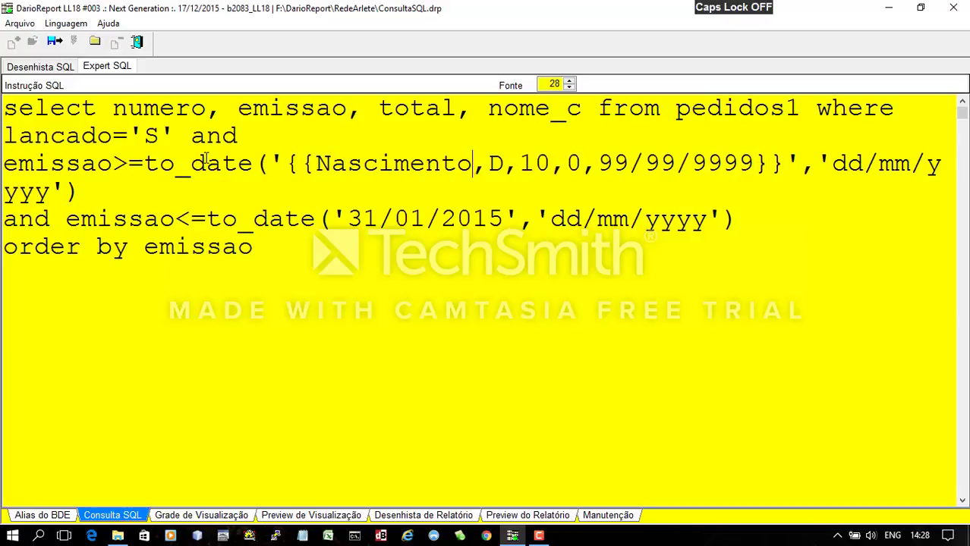
key(BackSpace)
key(BackSpace)
key(BackSpace)
key(BackSpace)
key(BackSpace)
key(BackSpace)
key(BackSpace)
key(BackSpace)
key(BackSpace)
key(BackSpace)
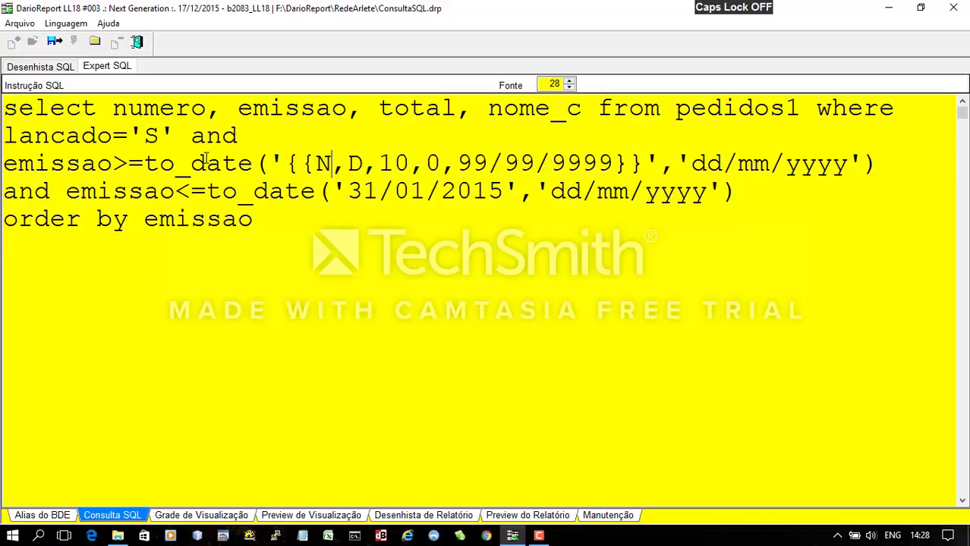
text(DataInicial)
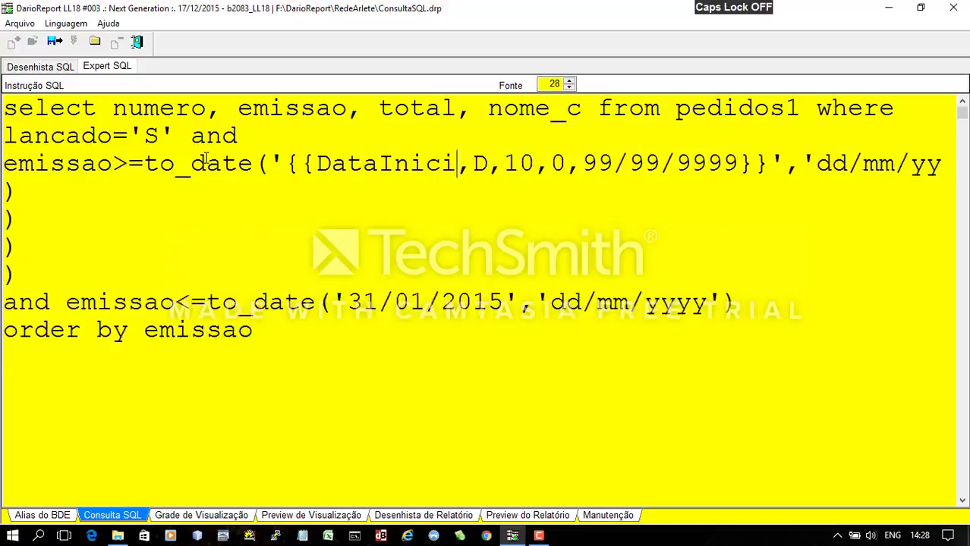
Highlight the name DataInicial inside the filter parameter to examine its first element.
key(Left)
key(Left)
key(Left)
key(Left)
key(Left)
key(Left)
key(Left)
key(Left)
key(Left)
key(Left)
key(Left)
key(Left)
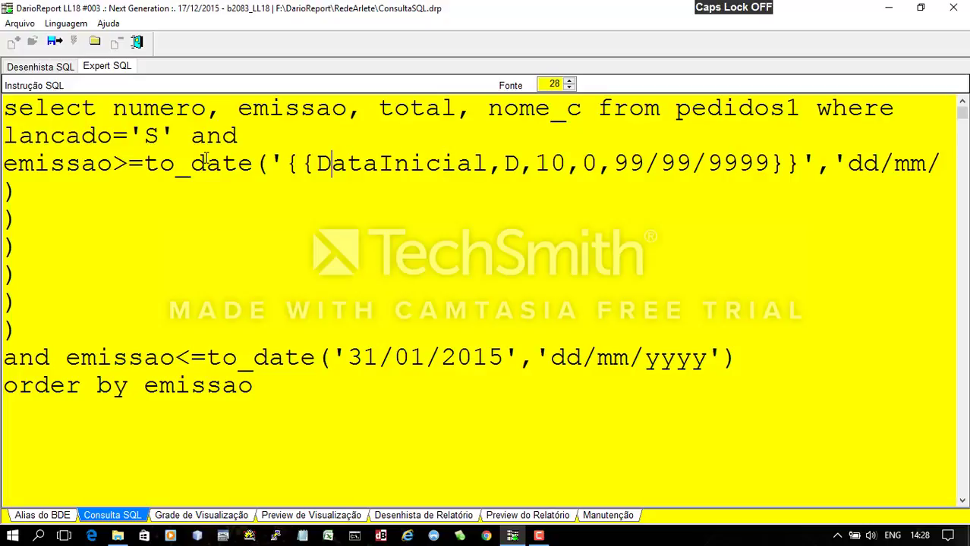
key(Right)
key(Right)
key(Right)
key(Right)
key(Right)
key(Left)
key(Left)
key(Left)
key(Left)
key(Left)
key(Right)
key(Right)
key(Right)
key(Right)
key(Left)
key(shift+Right)
key(shift+Right)
key(shift+Right)
key(shift+Right)
key(shift+Right)
key(shift+Right)
key(shift+Right)
key(shift+Right)
key(shift+Right)
key(shift+Right)
key(shift+Right)
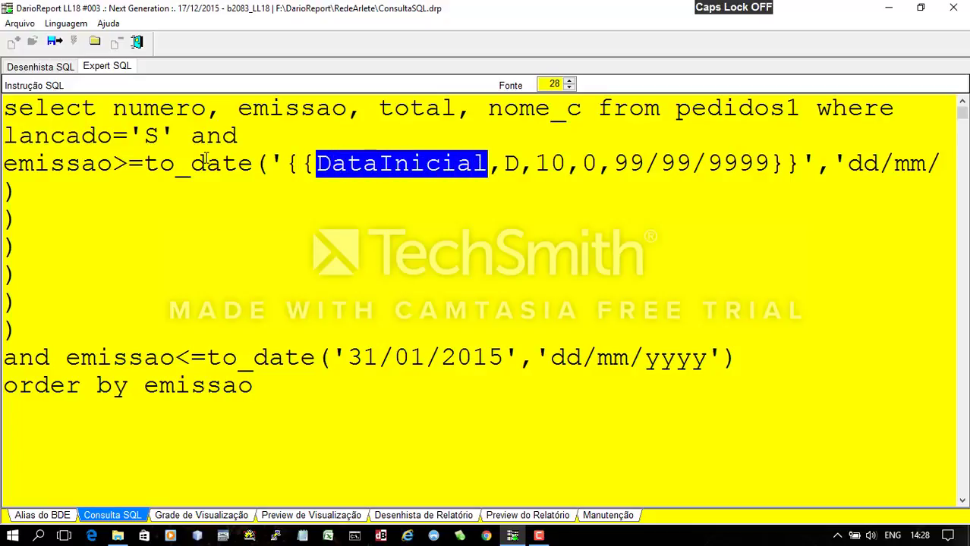
Highlight the D type code and the length 10 in the DataInicial parameter, one after the other, to examine them.
key(Right)
key(Right)
key(shift+Right)
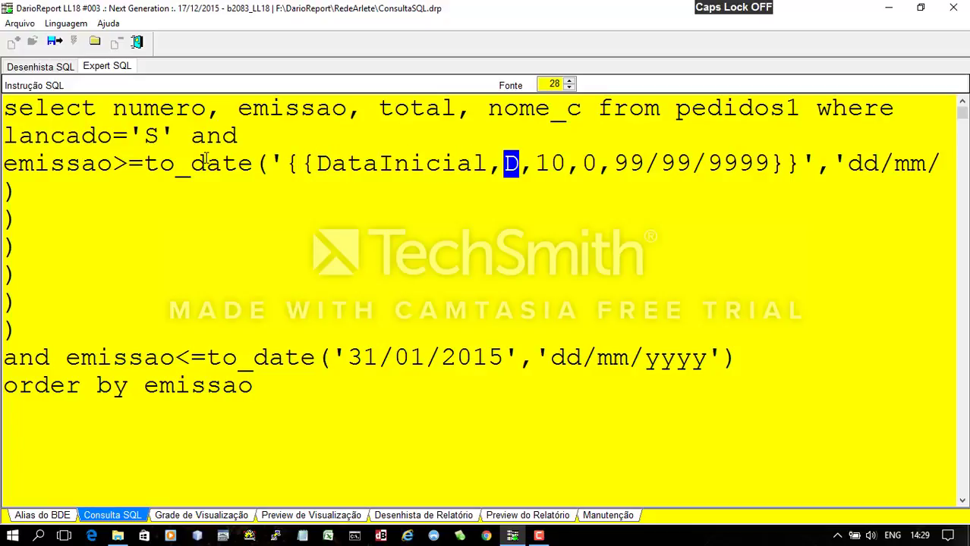
key(Right)
key(Right)
key(Right)
key(Left)
key(shift+Right)
key(shift+Right)
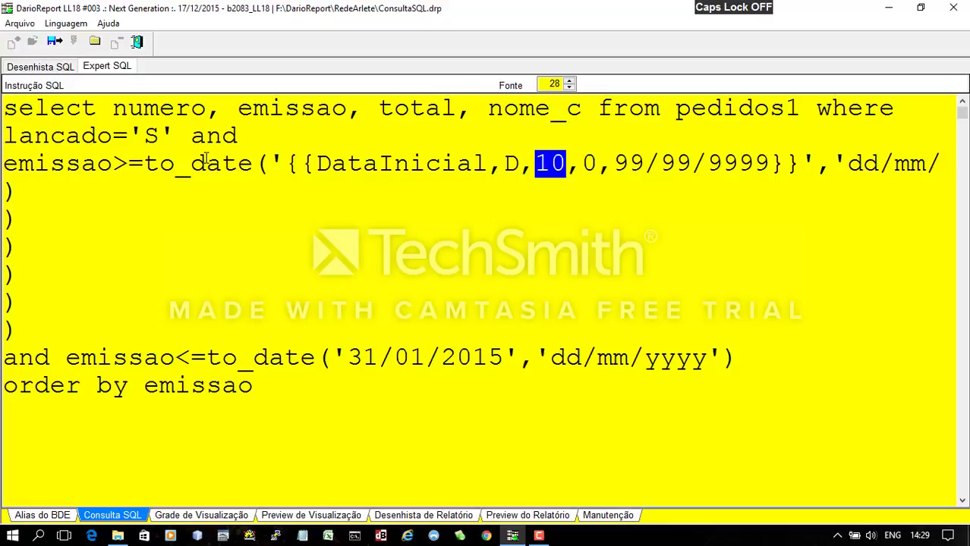
Highlight the decimals element 0 and the mask 99/99/9999 in the DataInicial parameter, one after the other, to examine them.
key(Right)
key(Right)
key(Right)
key(Left)
key(shift+Right)
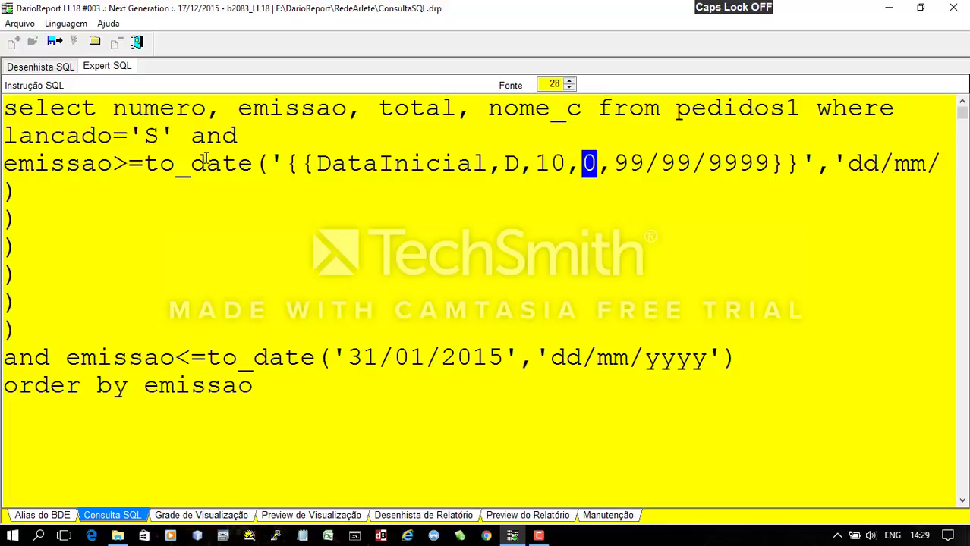
key(Right)
key(Right)
key(shift+Right)
key(shift+Right)
key(shift+Right)
key(shift+Right)
key(shift+Right)
key(shift+Right)
key(shift+Right)
key(shift+Right)
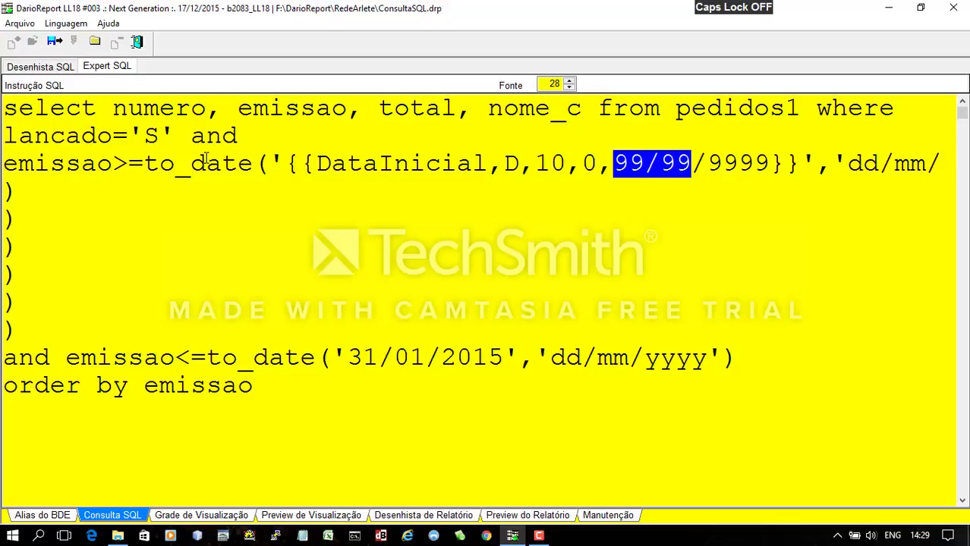
key(shift+Right)
key(shift+Right)
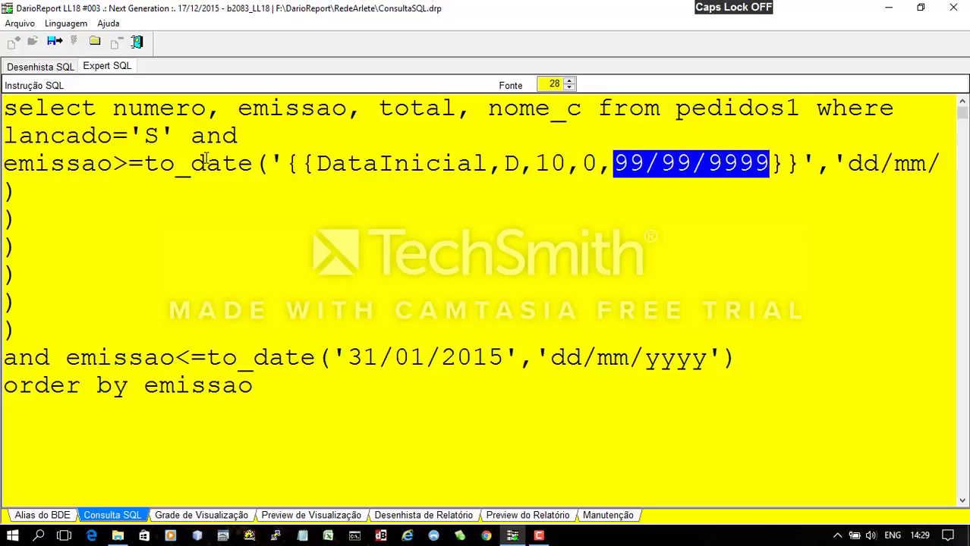
key(Right)
key(Right)
key(Right)
key(Right)
key(Left)
key(Left)
key(Left)
key(Left)
key(Left)
key(Left)
key(Left)
key(Left)
key(Left)
key(Left)
key(Left)
key(Left)
key(Left)
key(Left)
key(Left)
key(Left)
key(Left)
key(Left)
key(Left)
key(Left)
key(Left)
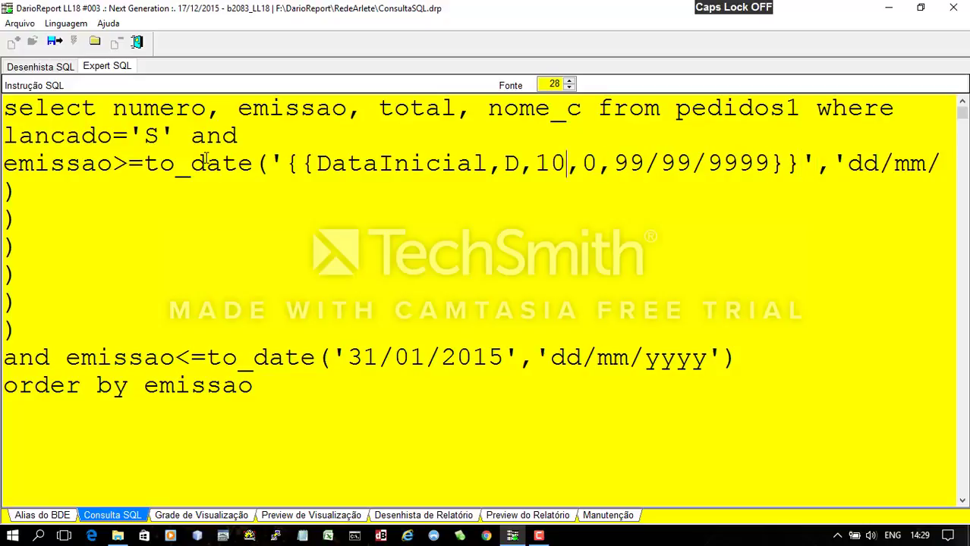
Reduce the SQL editor's font size to 25.
key(Down)
key(Down)
key(Down)
key(Down)
key(Down)
key(Up)
key(Up)
key(Up)
key(Up)
key(Down)
key(Down)
key(Down)
key(Down)
key(End)
key(Down)
key(Down)
key(Home)
click(568, 88)
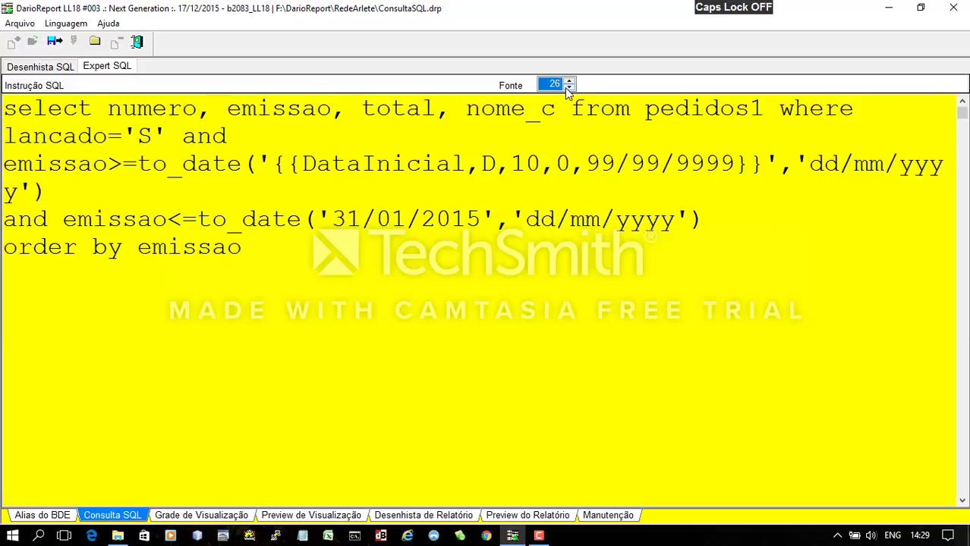
Copy the whole to_date expression with the DataInicial parameter from the emissao>= condition.
click(771, 158)
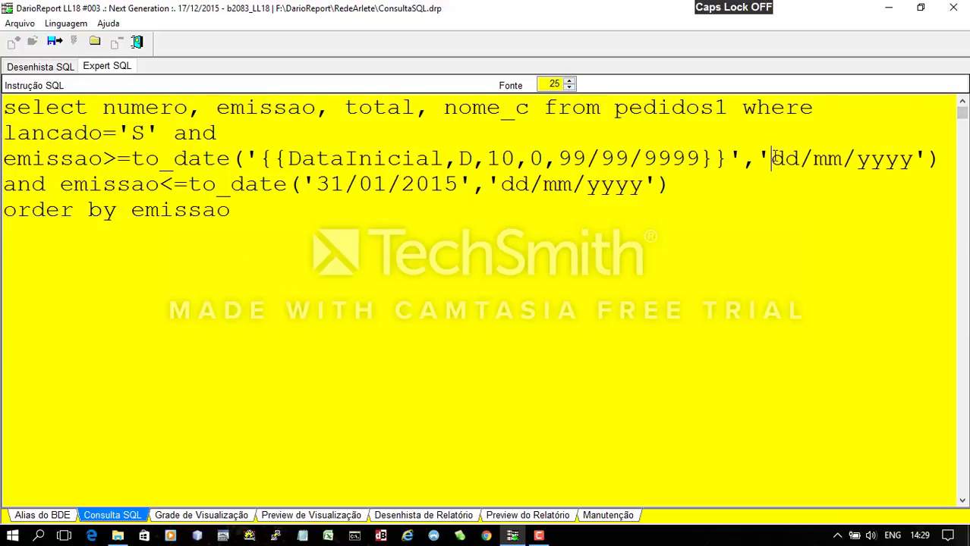
key(Left)
key(Left)
key(Left)
key(Left)
key(Left)
key(Left)
key(Left)
key(Left)
key(Left)
key(Left)
key(Left)
key(Left)
key(Left)
key(Left)
key(Left)
key(Left)
key(Left)
key(Left)
key(Left)
key(Left)
key(Down)
key(Left)
key(Right)
key(Right)
key(Right)
key(Right)
key(Right)
key(Right)
key(Left)
key(shift+End)
key(ctrl+c)
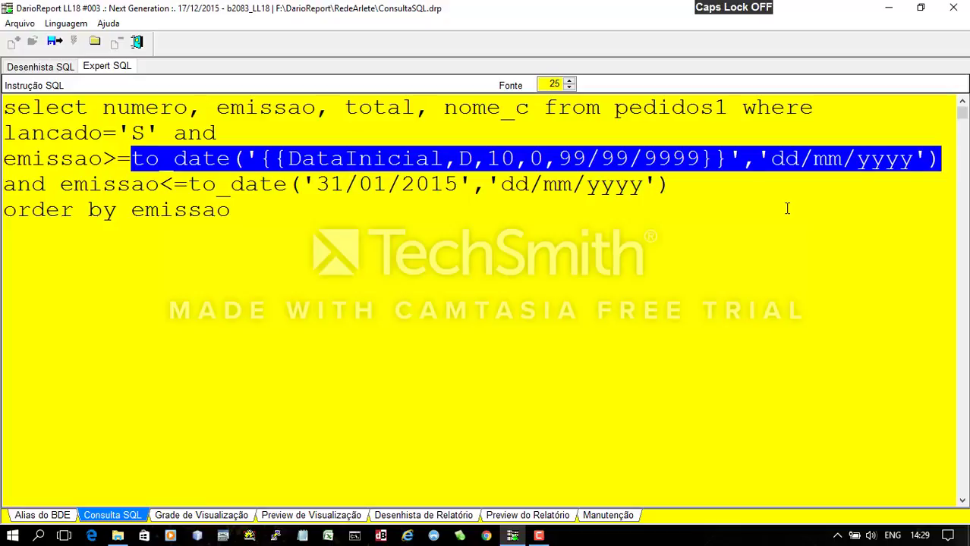
Replace the fixed-date to_date expression in the emissao<= condition with the copied parameter expression.
key(Right)
key(ctrl+Left)
key(ctrl+Left)
key(ctrl+Left)
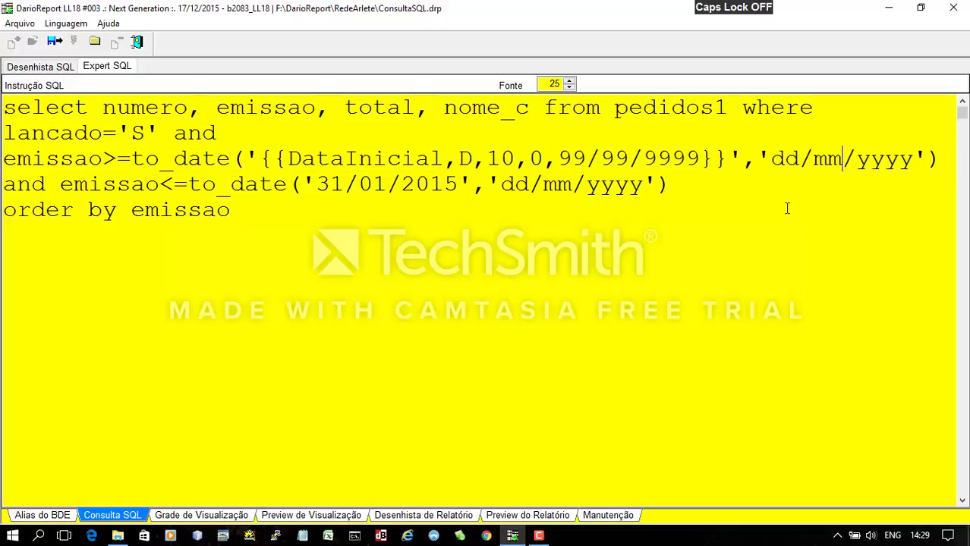
click(189, 184)
key(shift+End)
key(ctrl+v)
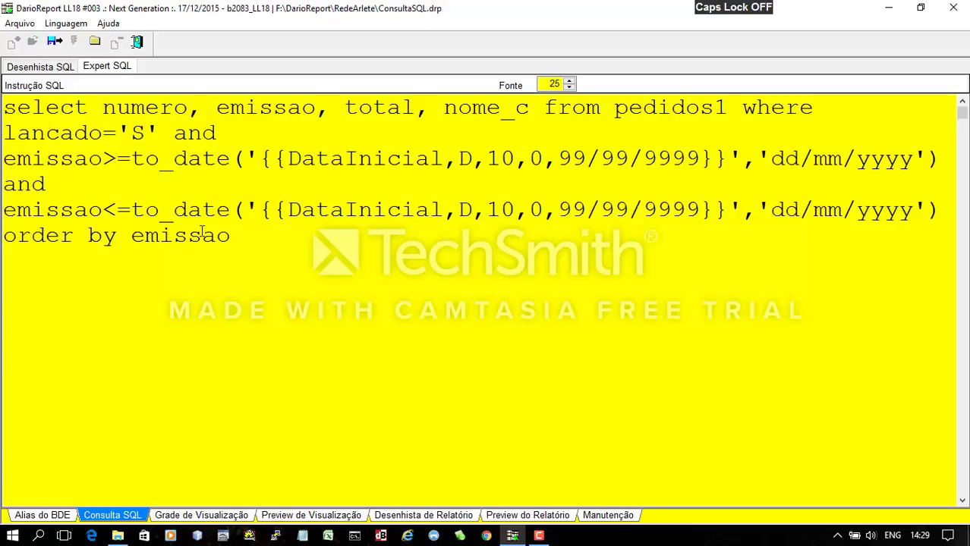
Rename the parameter in the emissao<= condition to DataFinal.
key(Right)
key(ctrl+Right)
key(ctrl+Right)
key(Up)
key(Up)
key(Right)
key(Right)
key(Right)
key(Right)
key(Right)
key(Right)
key(shift+Right)
key(shift+Right)
key(Right)
key(Right)
key(Right)
key(Right)
key(Right)
key(Right)
key(Right)
key(Right)
key(Right)
key(Right)
key(Right)
key(Right)
key(Right)
key(Right)
key(Right)
key(Right)
key(Right)
key(Left)
key(shift+Right)
key(shift+Right)
key(shift+Right)
key(shift+Right)
key(shift+Right)
key(shift+Right)
key(shift+Right)
text(Fi)
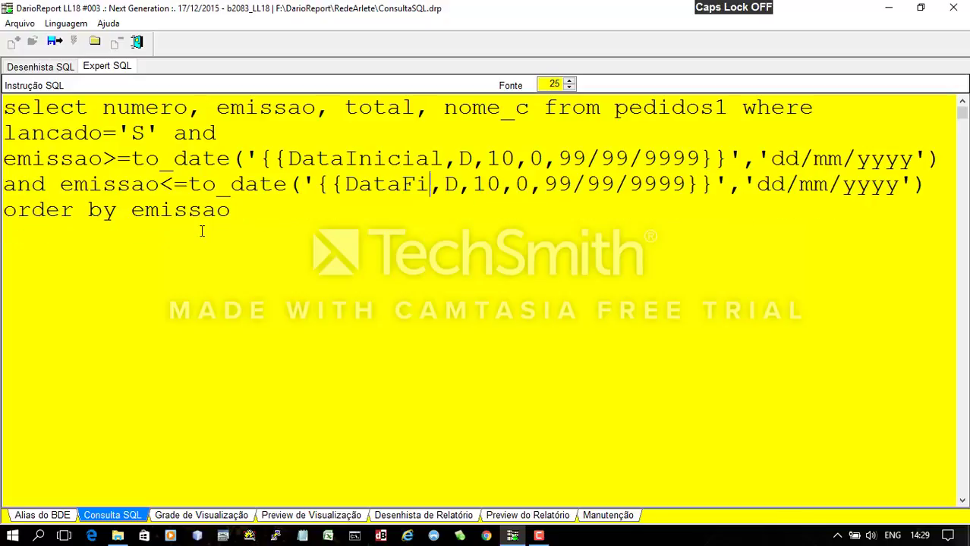
text(nal)
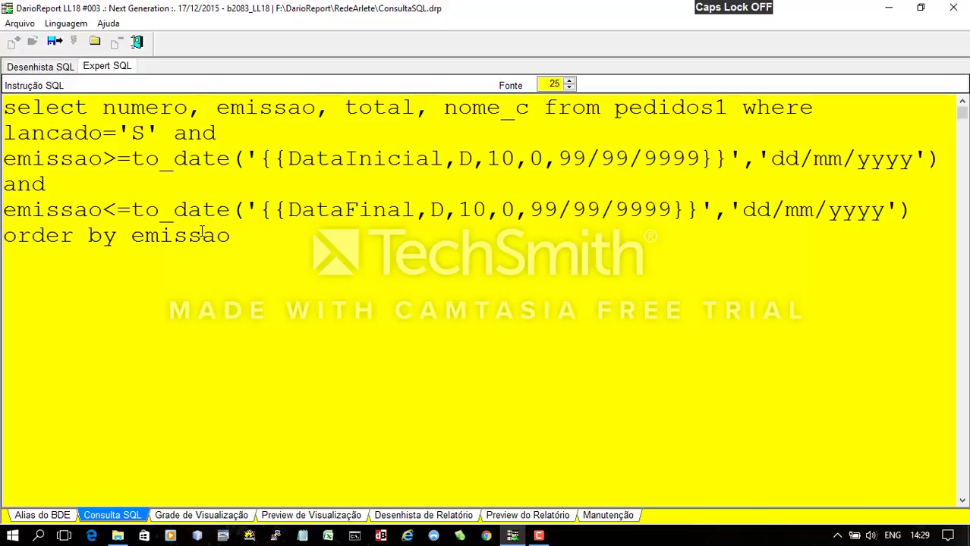
Save the ConsultaSQL report with the edited query.
key(Up)
key(Up)
key(Up)
key(Up)
key(Down)
key(Up)
key(Up)
key(Up)
click(58, 43)
click(505, 301)
Open the visualization grid to view the report filter's DataFinal and DataInicial fields, and cancel the filter.
click(243, 516)
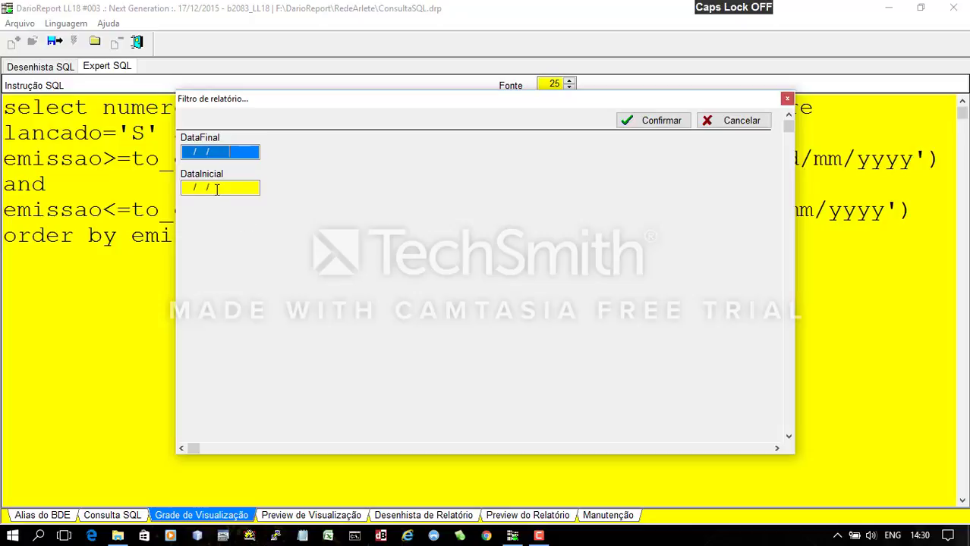
click(740, 124)
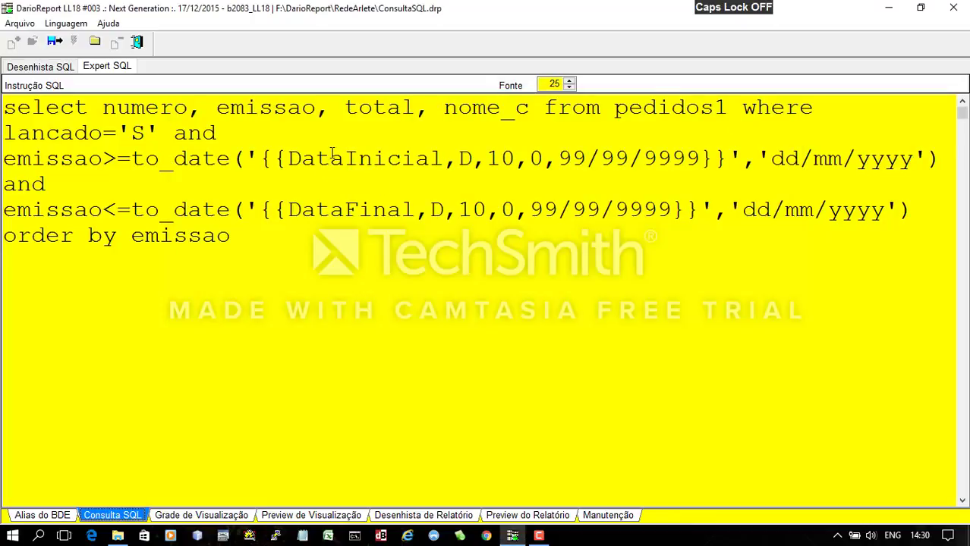
Prefix the query's filter parameters with order numbers, renaming them 1_DataInicial and 2_DataFinal.
click(331, 156)
key(Left)
key(Left)
text(1_)
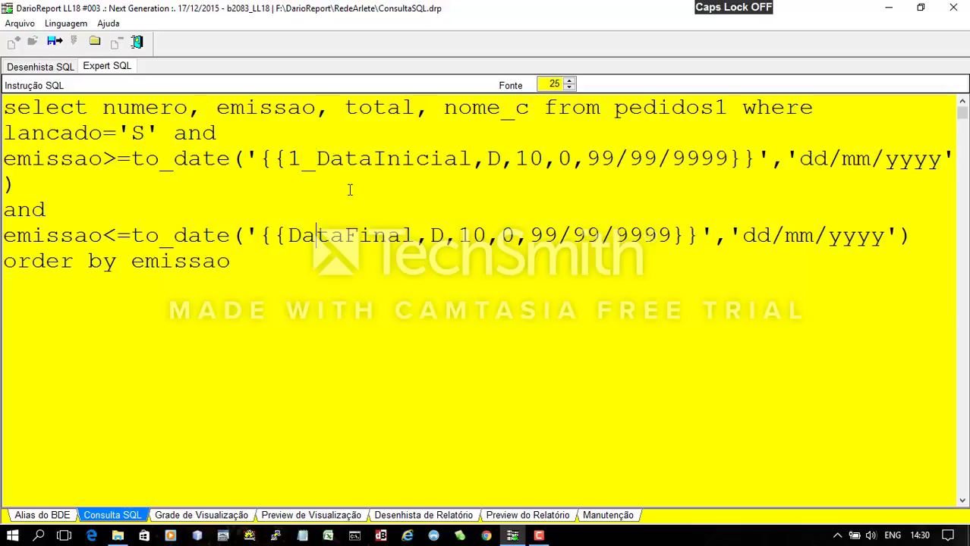
key(Left)
key(Left)
text(2_)
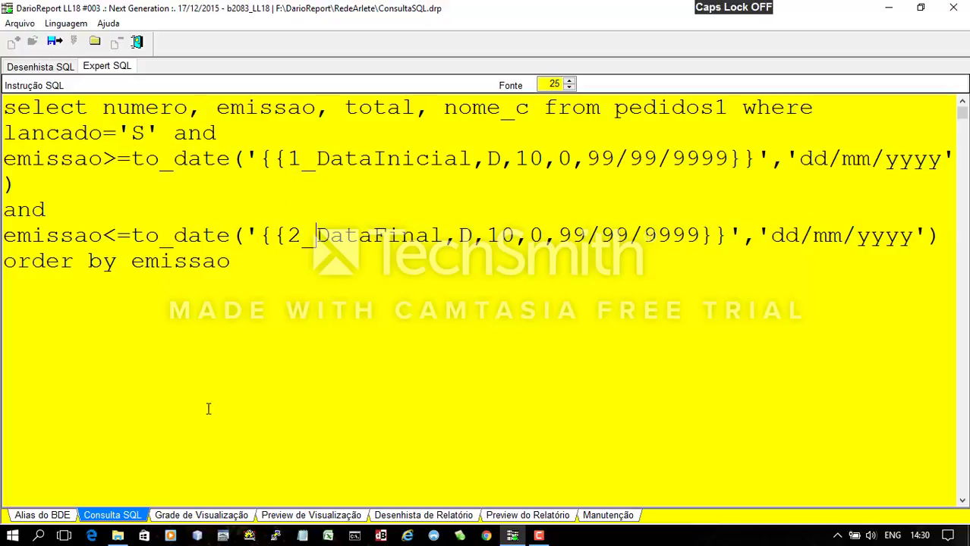
Run the query in the visualization grid with 1_DataInicial 01/03/15 and 2_DataFinal 10/03/15.
click(233, 521)
text(01/03/15)
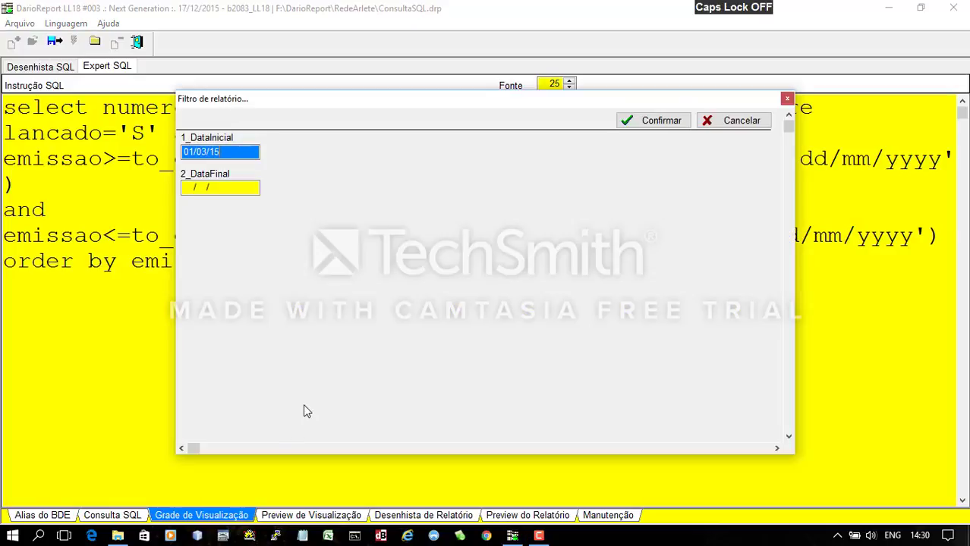
key(Tab)
text(1003)
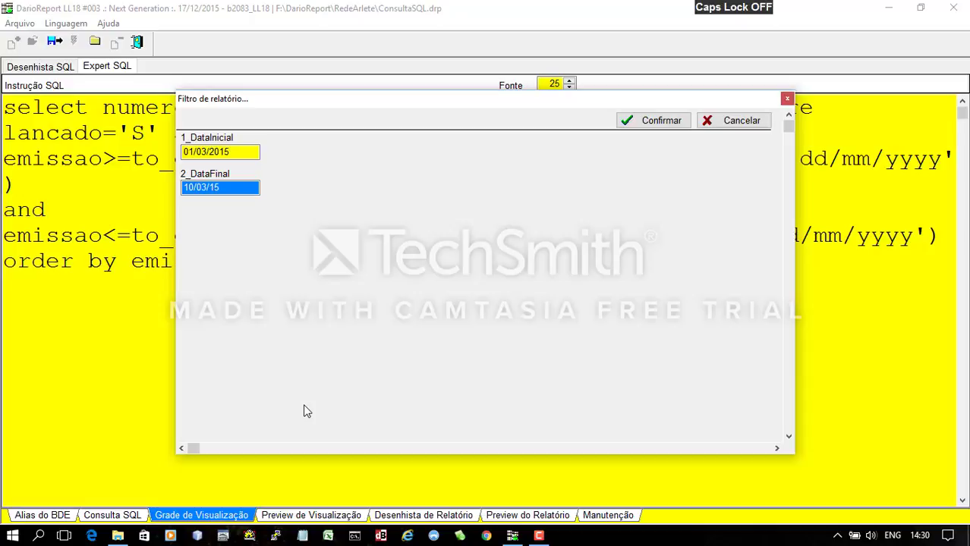
key(Tab)
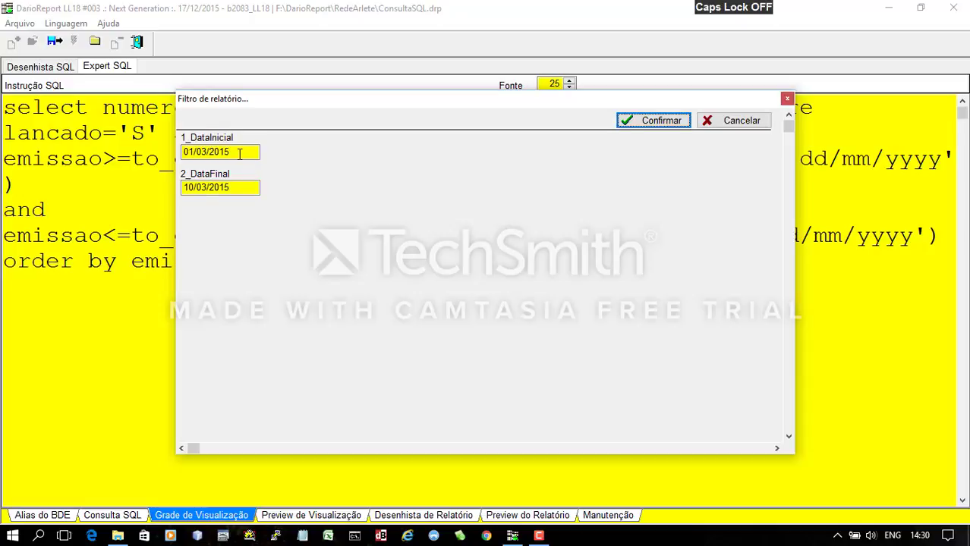
click(644, 124)
click(574, 301)
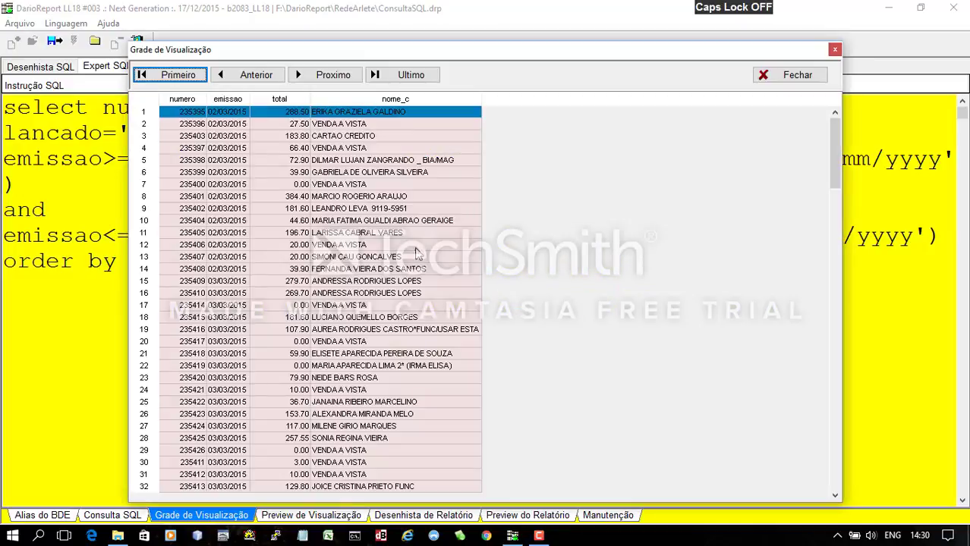
Check the emission dates of the orders listed in the visualization grid, and close the grid.
click(292, 174)
scroll(244, 190, down, 9)
scroll(244, 209, down, 7)
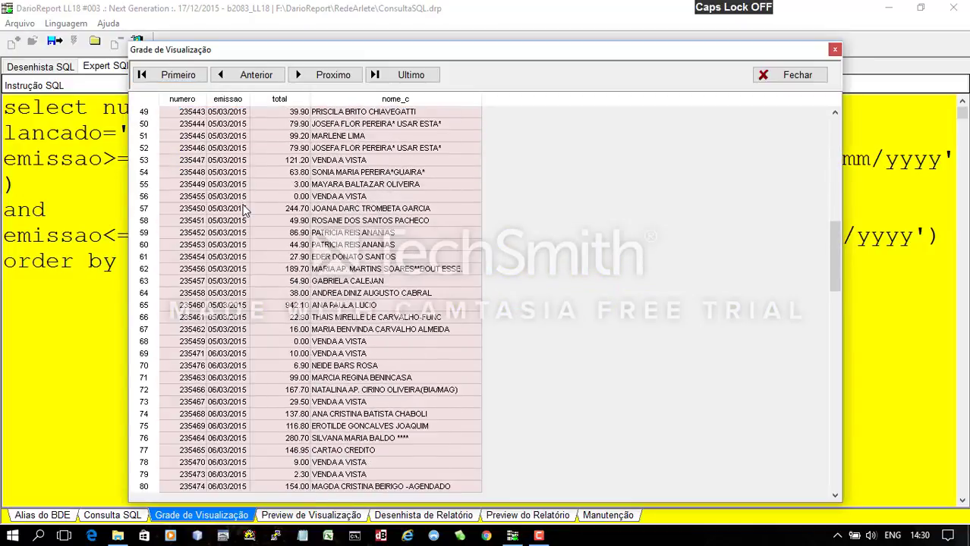
scroll(244, 208, up, 7)
click(795, 75)
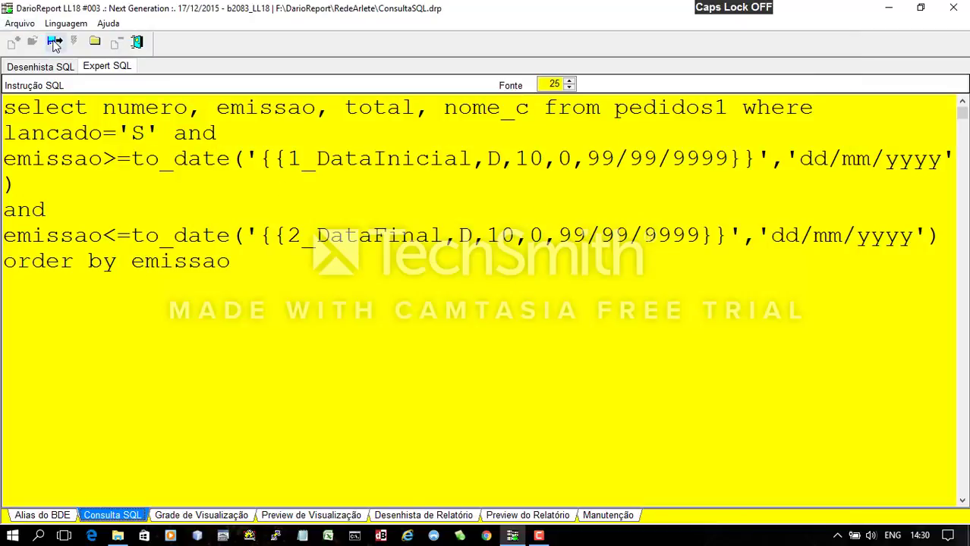
click(20, 25)
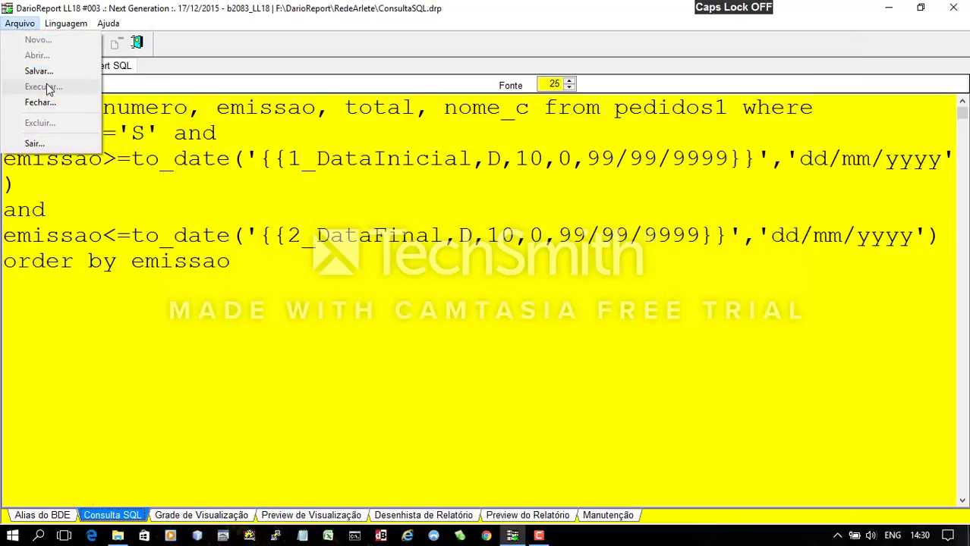
click(342, 56)
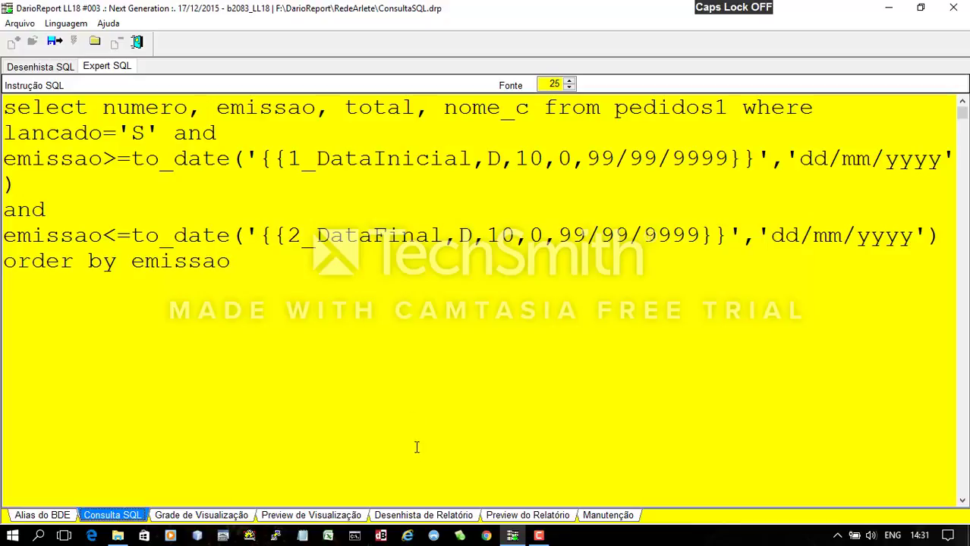
Open the report designer with the filter dates 01/01/2015 and 10/01/15, and dismiss all expression errors.
click(434, 517)
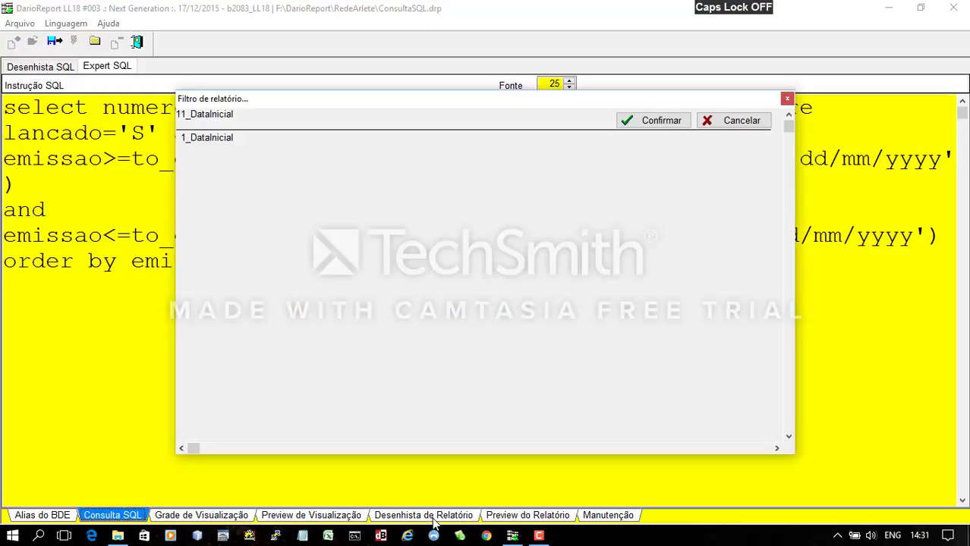
text(01/01/)
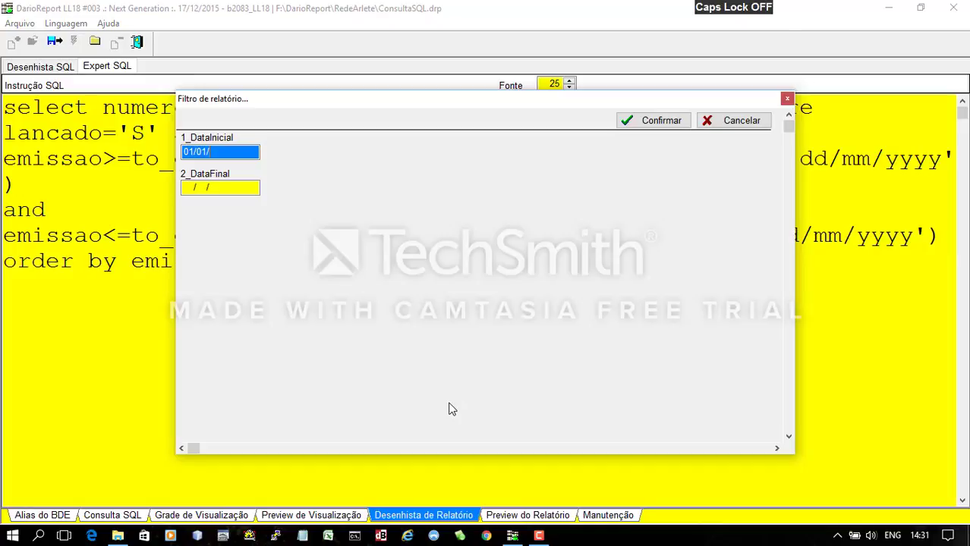
text(2015)
key(Tab)
text(1)
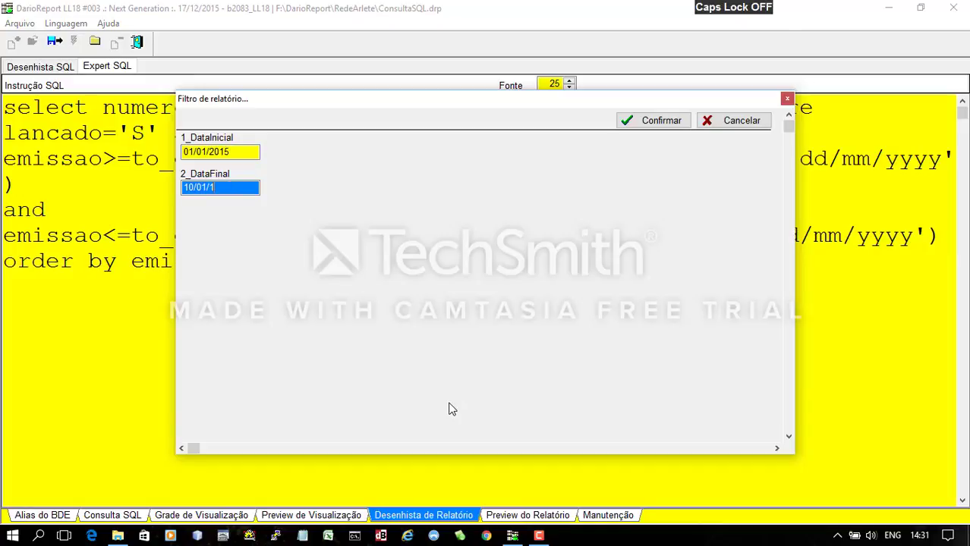
text(00115)
key(Return)
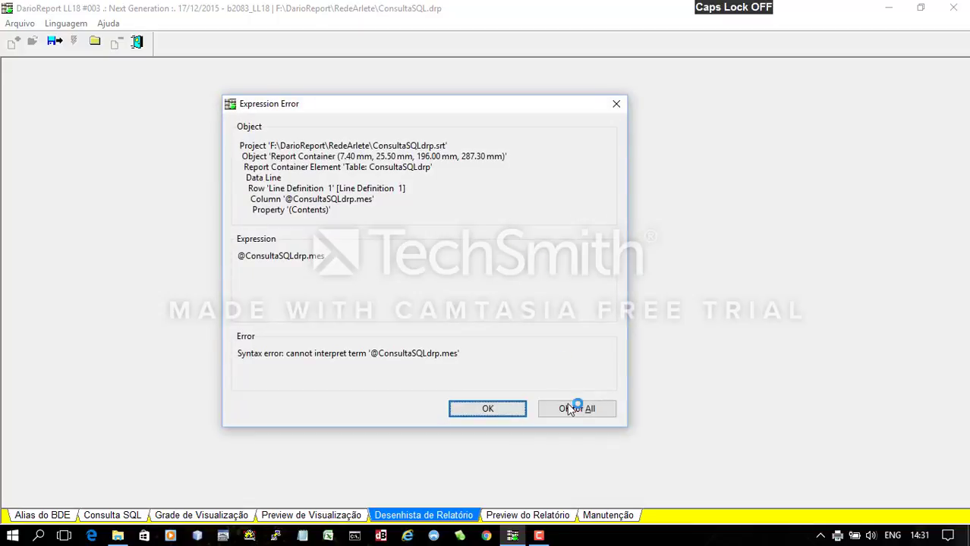
click(608, 414)
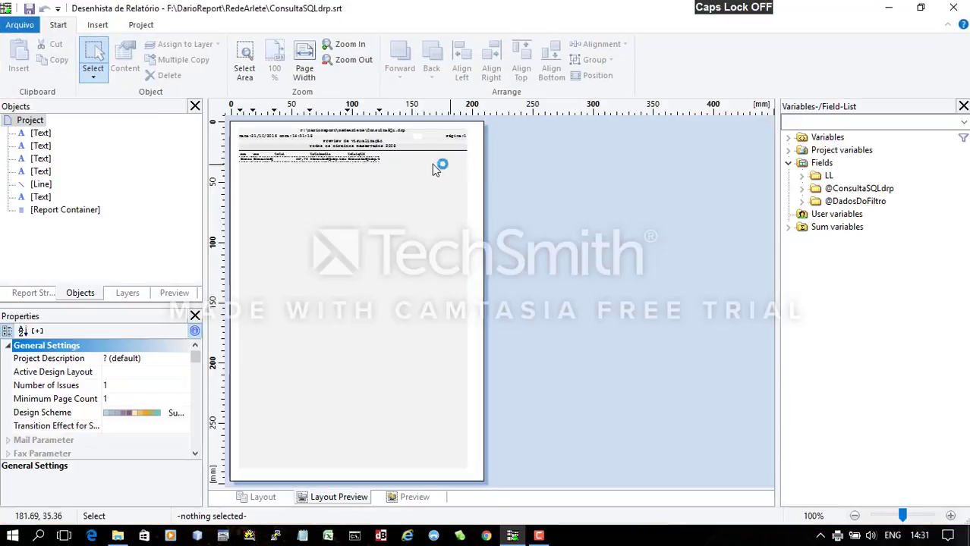
click(345, 206)
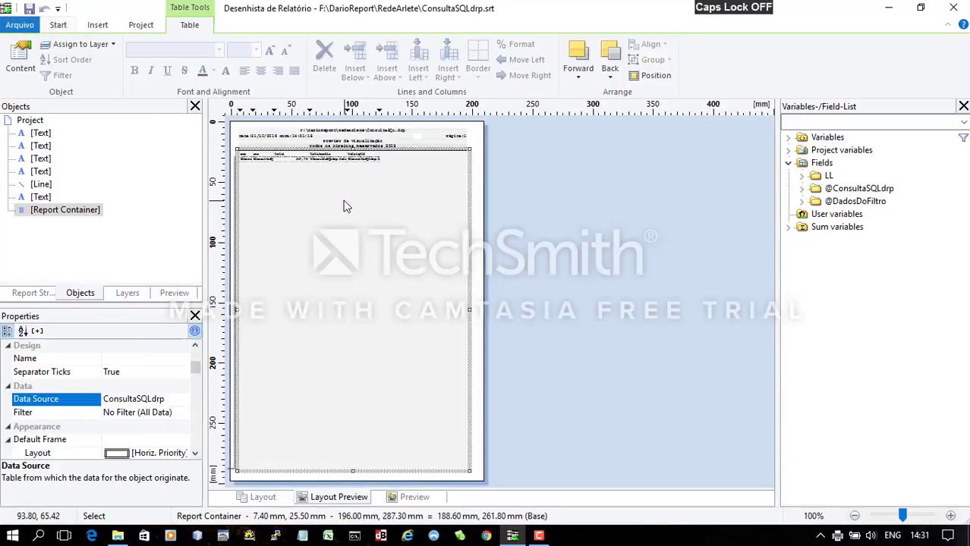
double_click(345, 205)
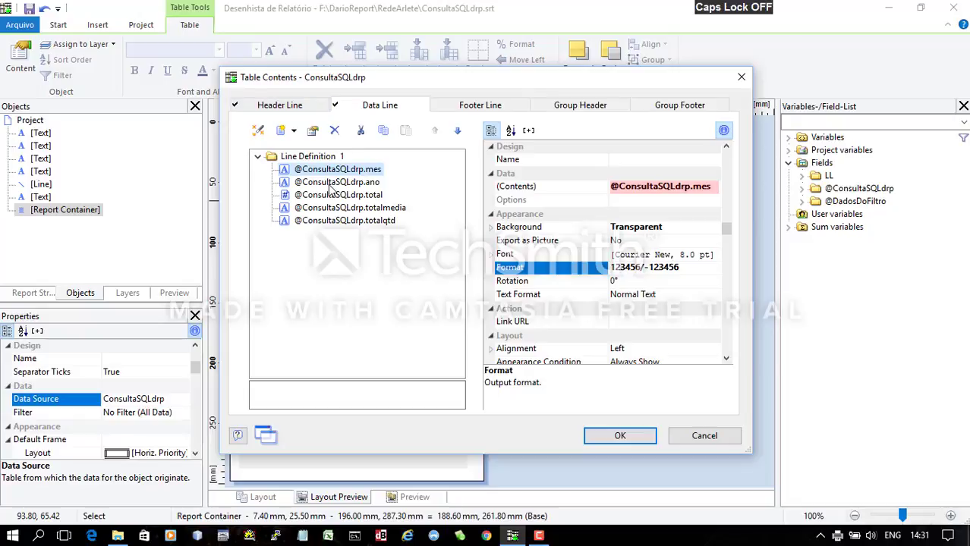
click(354, 186)
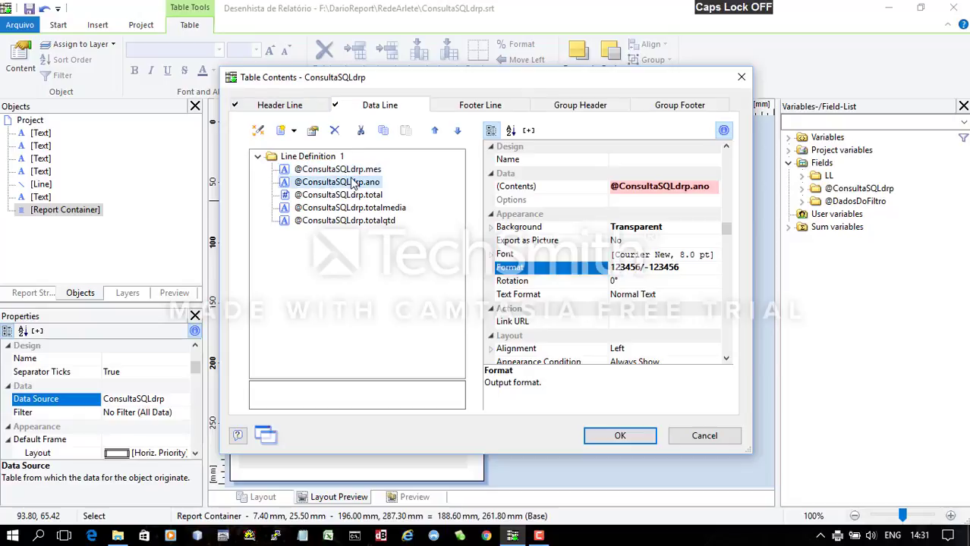
click(352, 173)
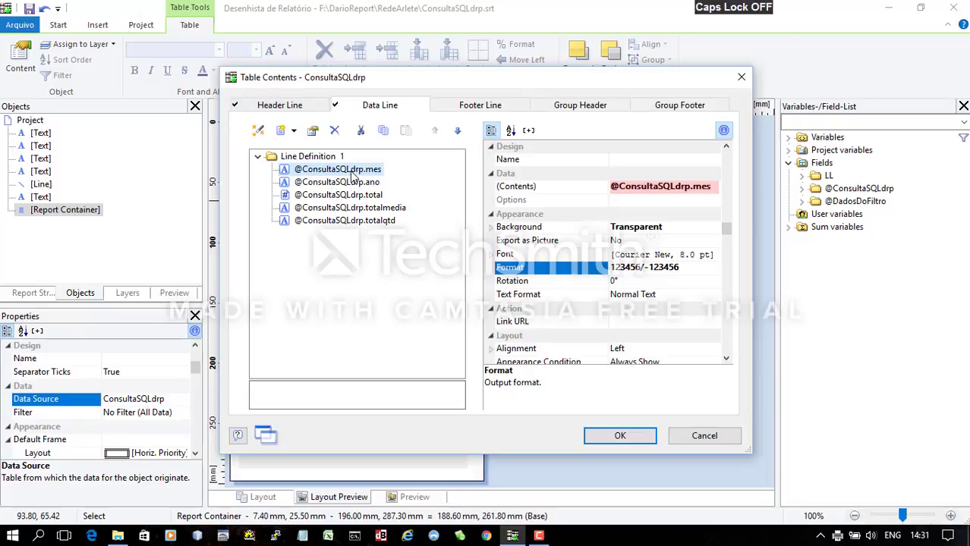
double_click(354, 175)
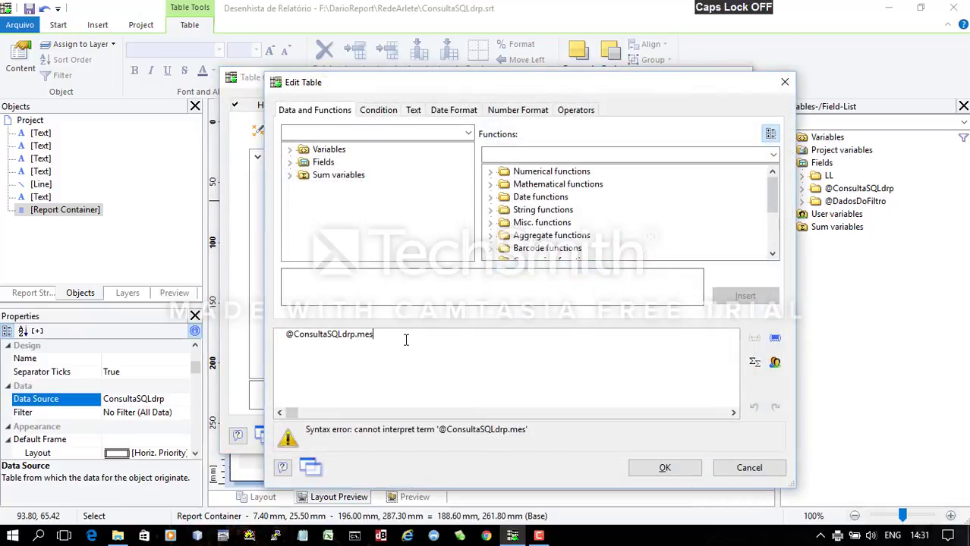
key(BackSpace)
key(BackSpace)
text(nome_c)
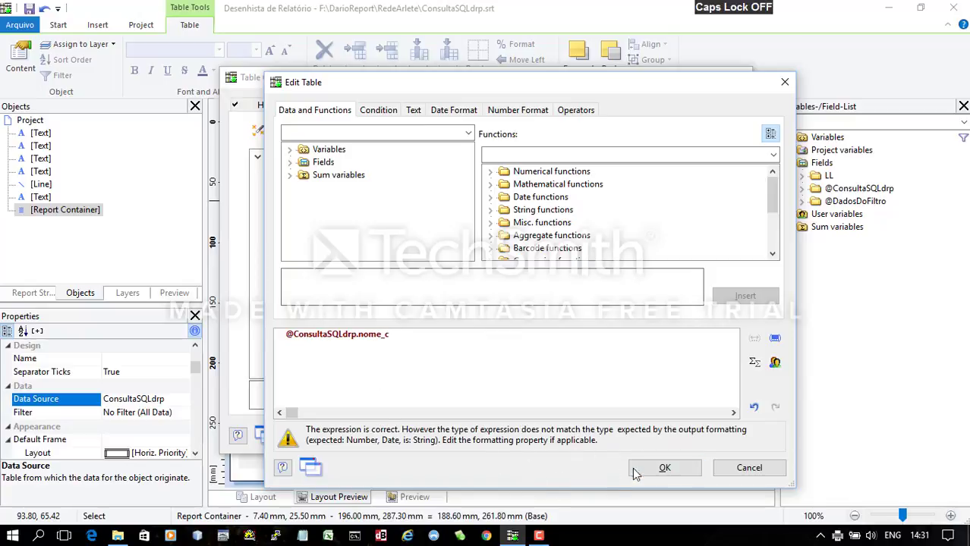
click(663, 469)
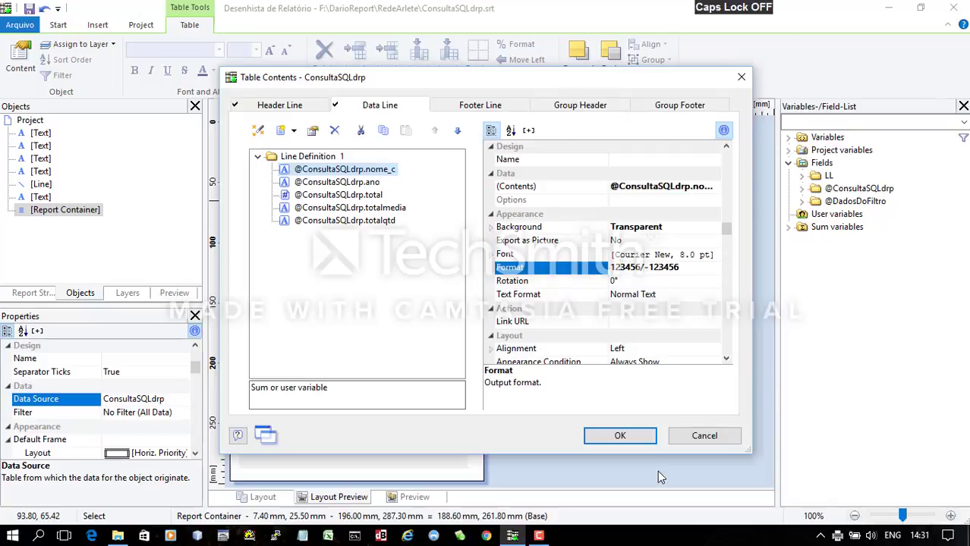
Set the output format of the nome_c column to No Format.
click(682, 268)
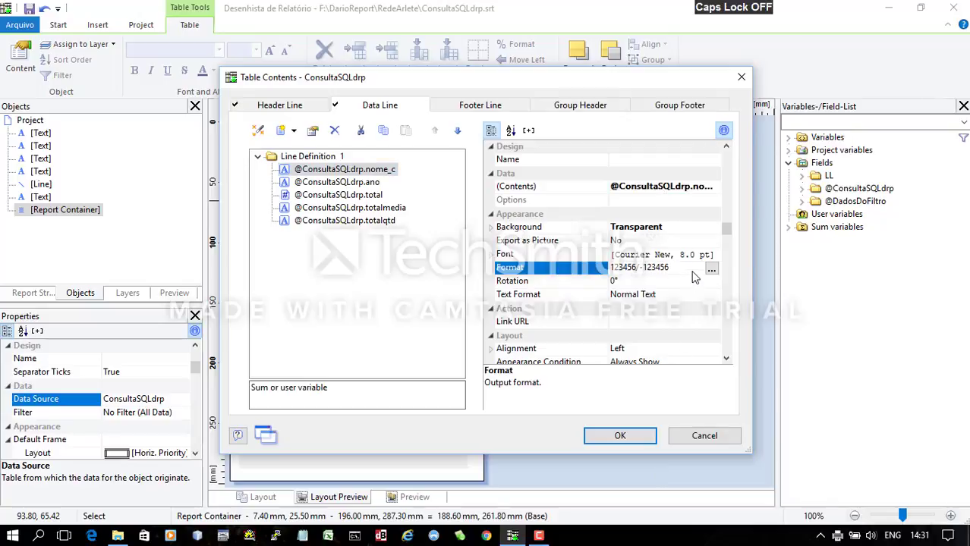
click(713, 269)
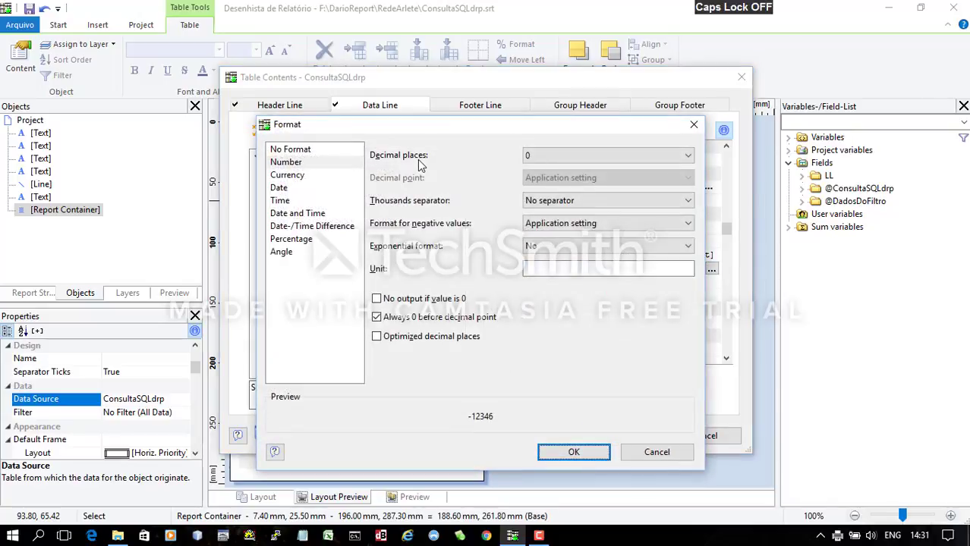
click(295, 152)
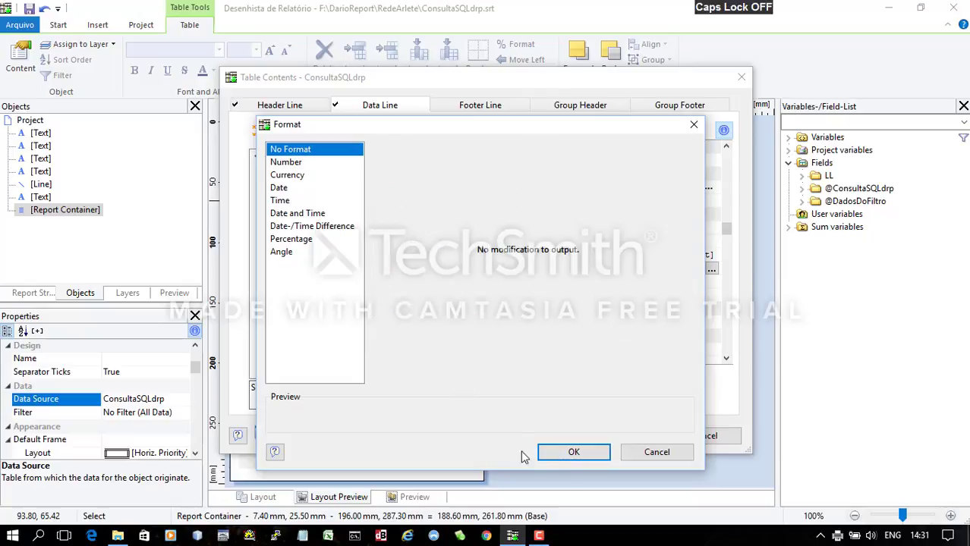
click(574, 452)
click(349, 183)
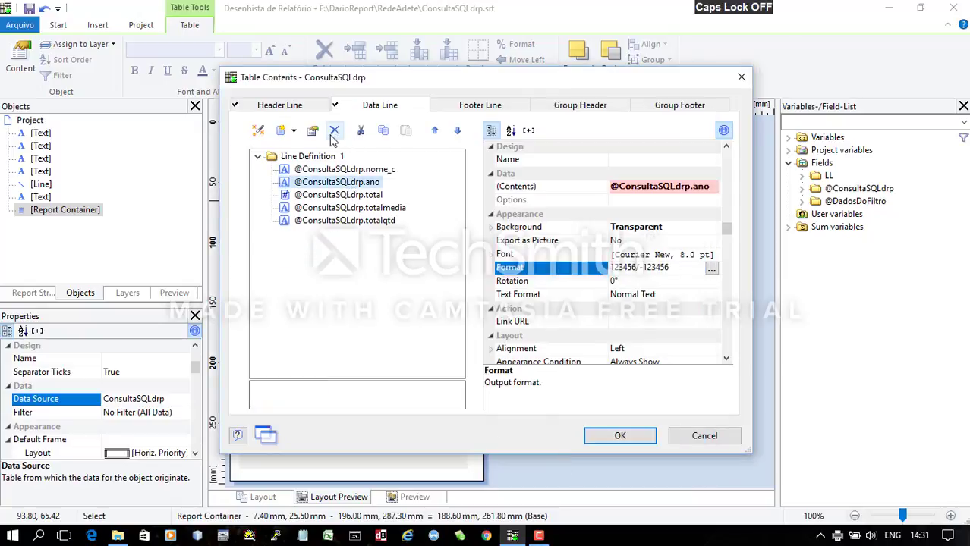
double_click(354, 184)
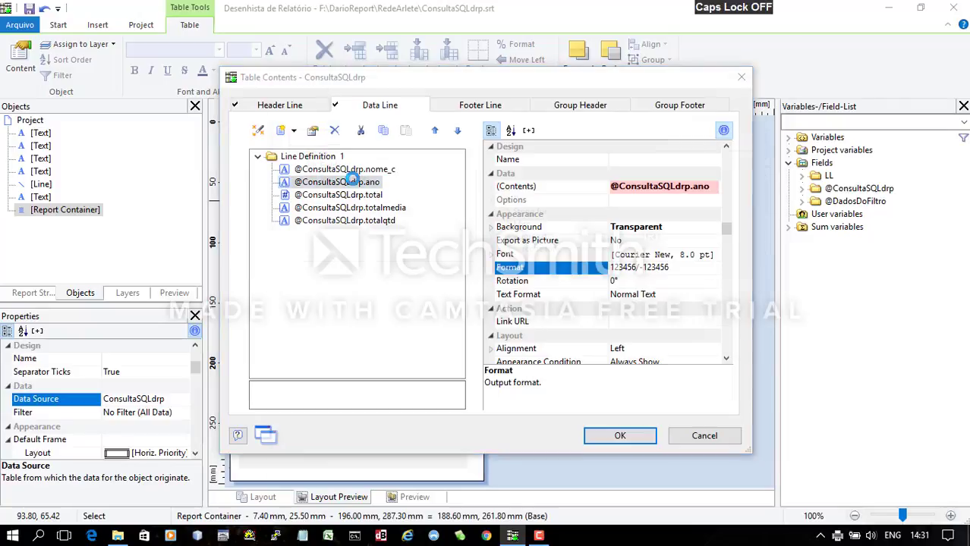
key(BackSpace)
key(BackSpace)
key(BackSpace)
text(emi)
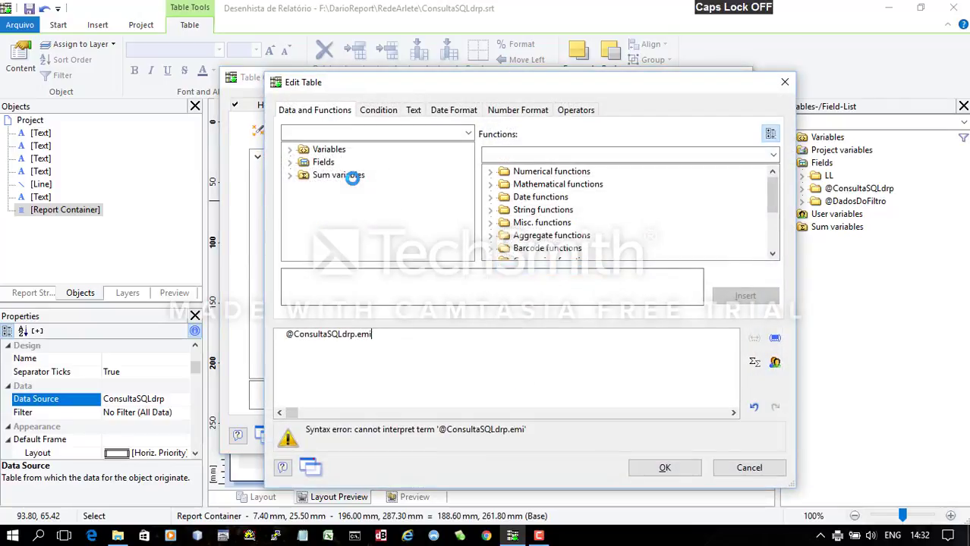
text(ssao)
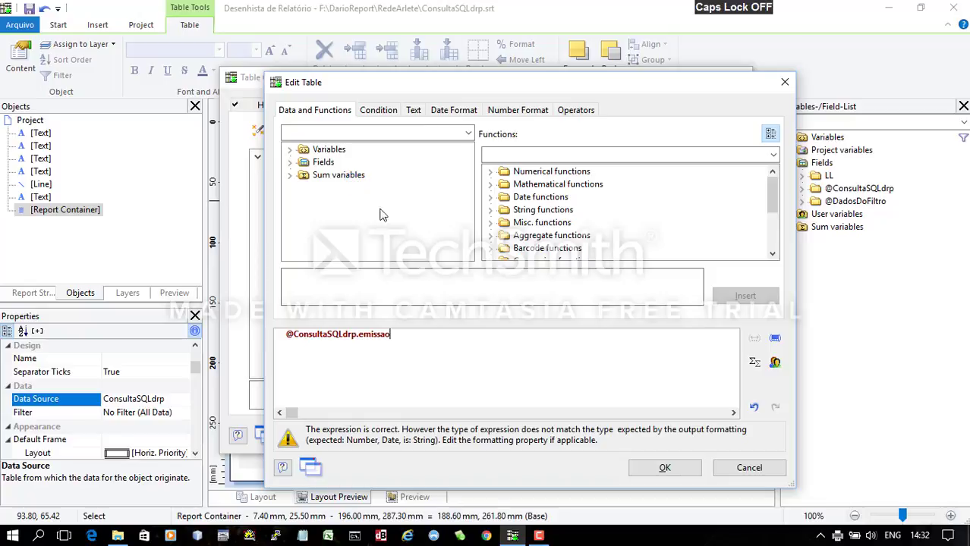
click(663, 467)
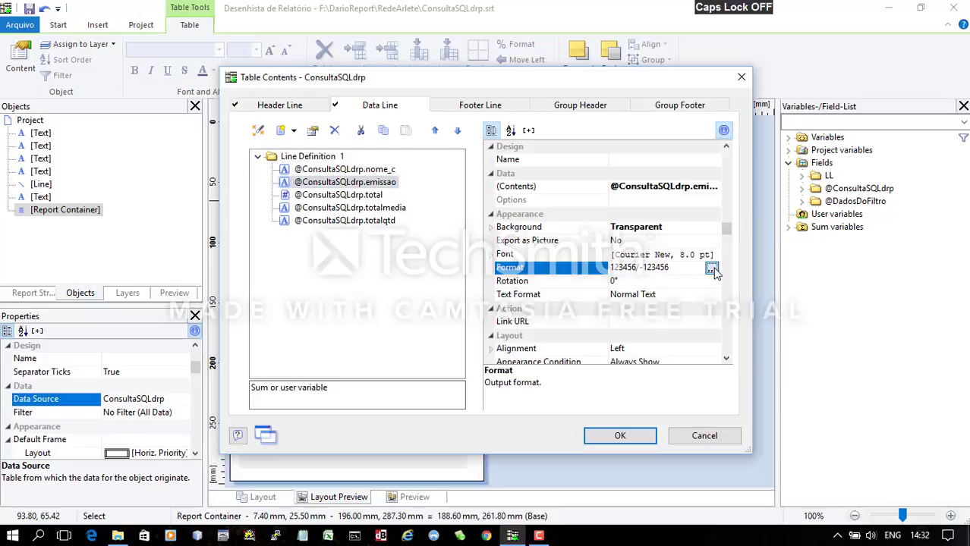
Set the output format of the emissao column to No Format.
click(711, 270)
click(319, 151)
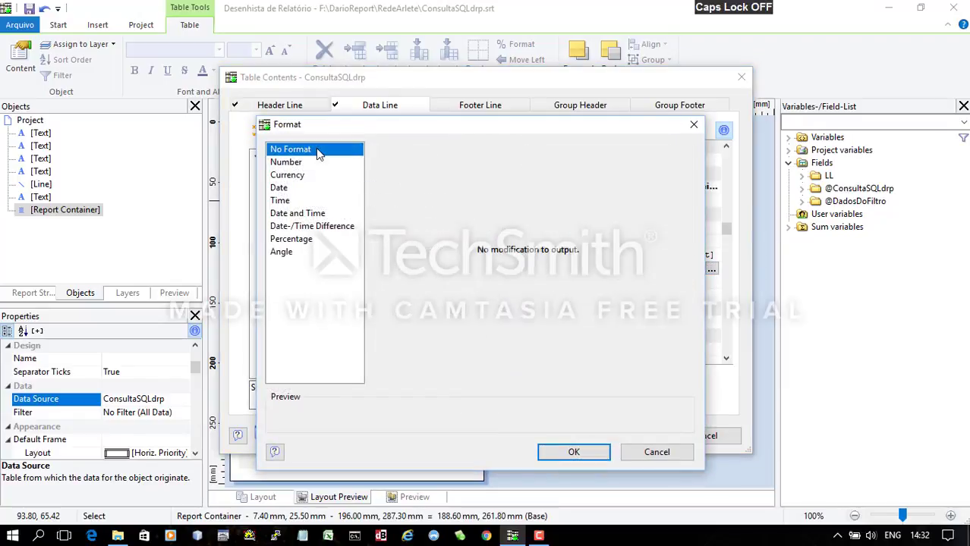
click(593, 452)
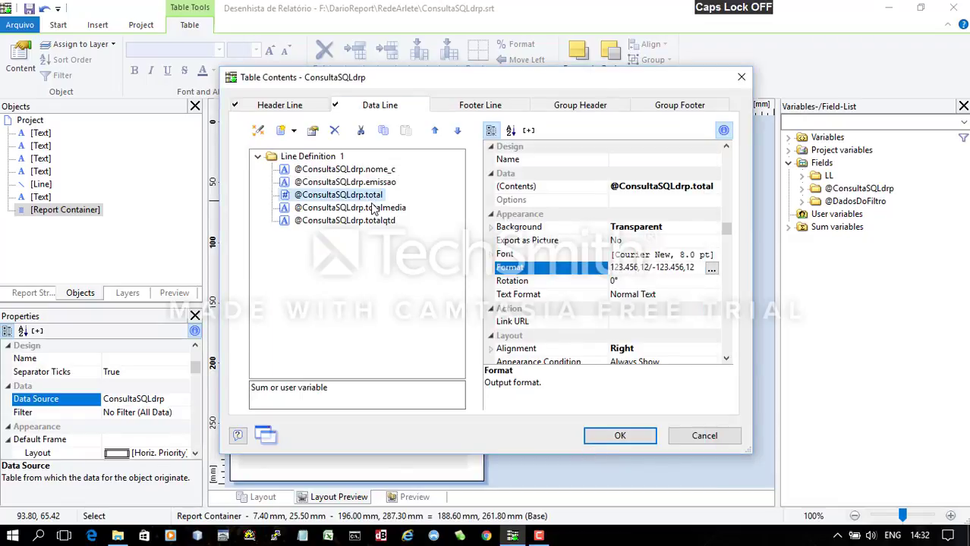
Delete the totalmedia and totalqtd columns from the data line and apply the table contents.
click(371, 208)
shift+click(370, 221)
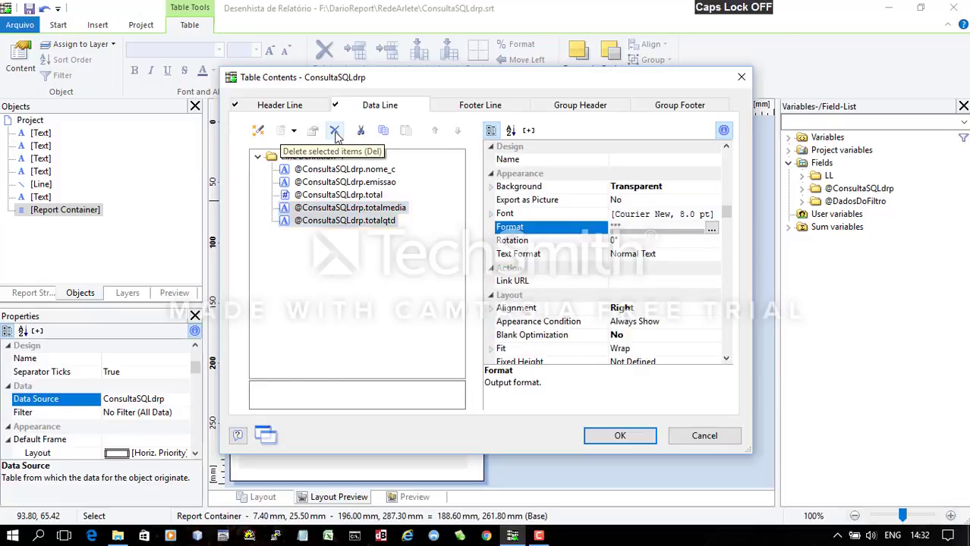
click(336, 134)
click(619, 435)
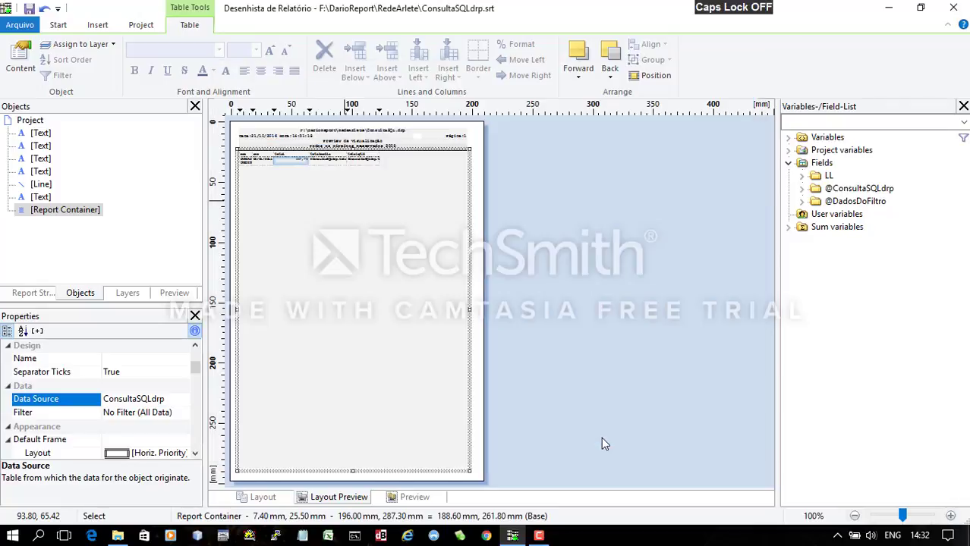
scroll(317, 170, up, 2)
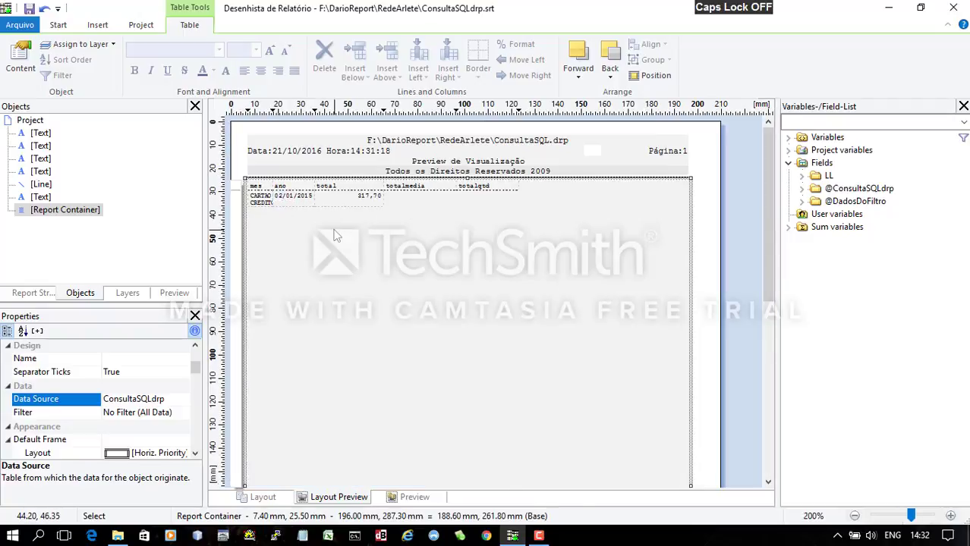
Open the report table's contents and change the header line's mes caption to emissao.
scroll(315, 228, up, 2)
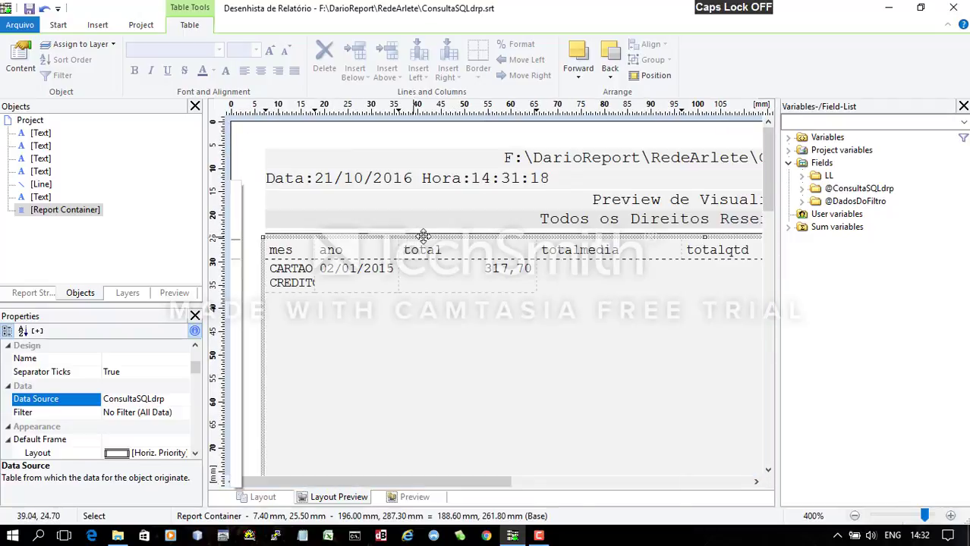
double_click(301, 258)
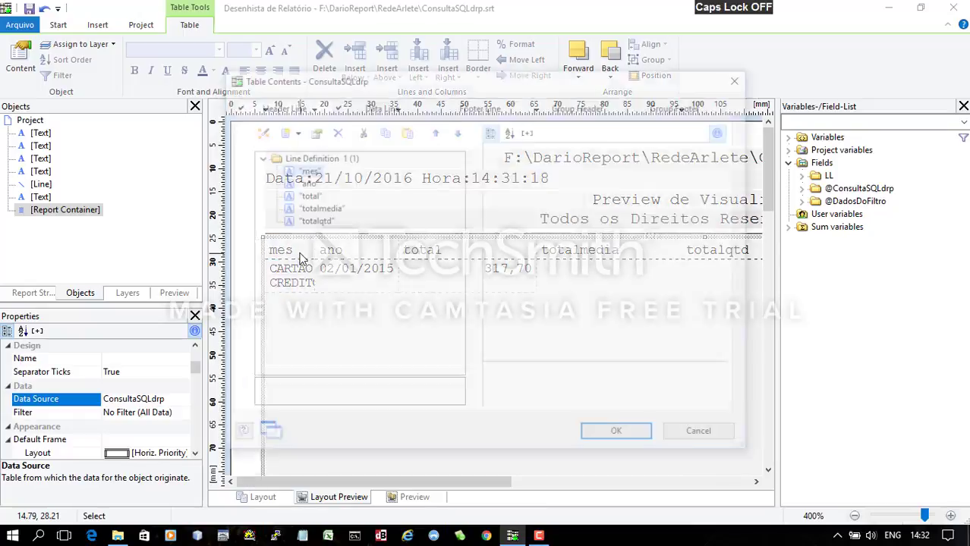
double_click(305, 171)
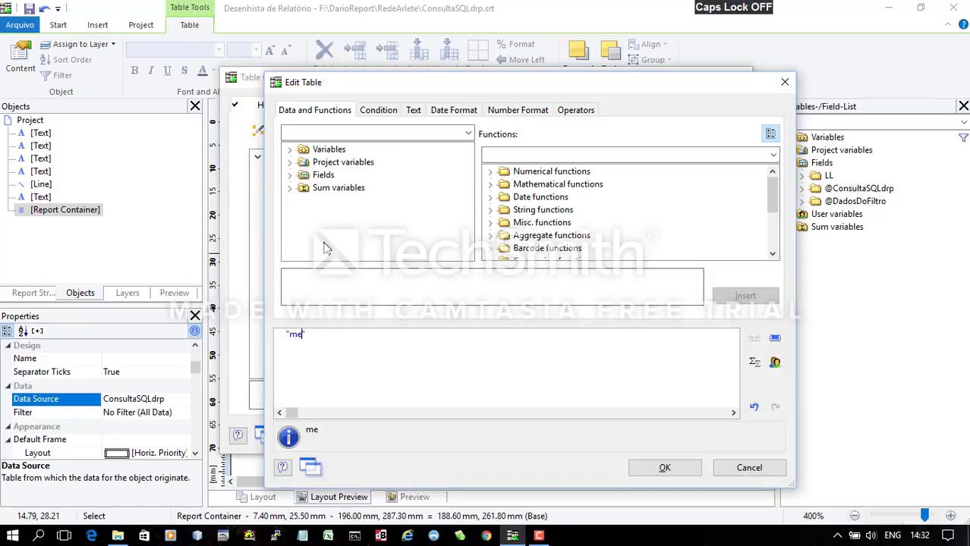
key(BackSpace)
key(BackSpace)
click(661, 465)
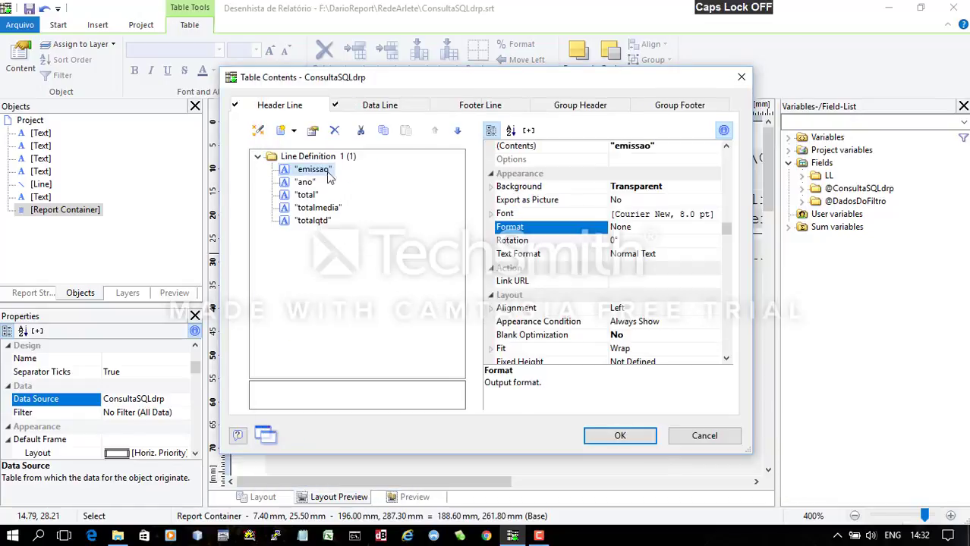
Check the data line's field order and change the header line's first caption to cliente.
click(373, 109)
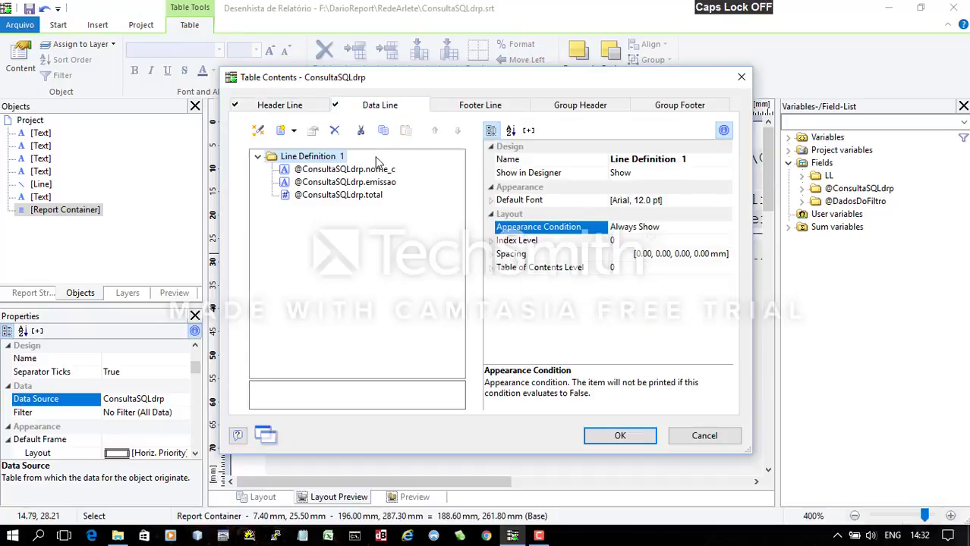
click(302, 108)
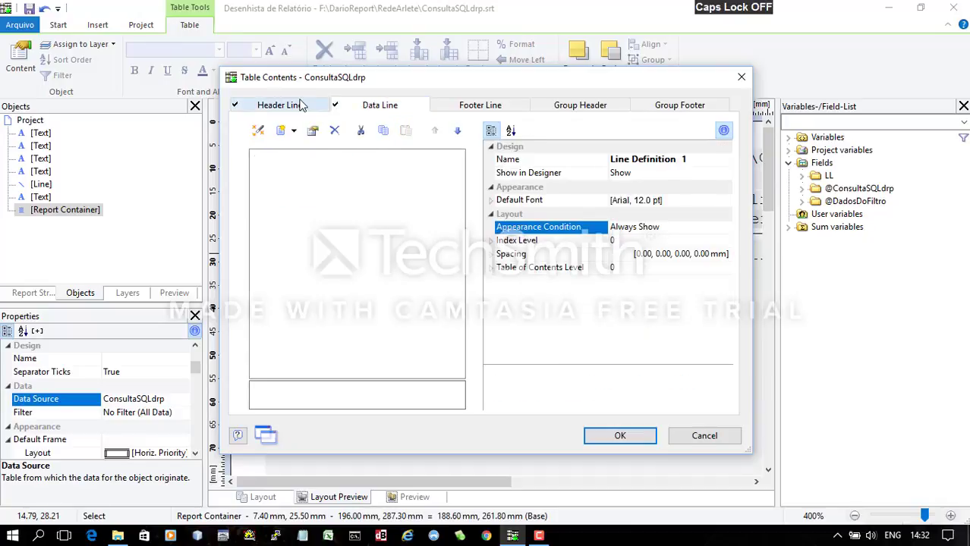
double_click(310, 170)
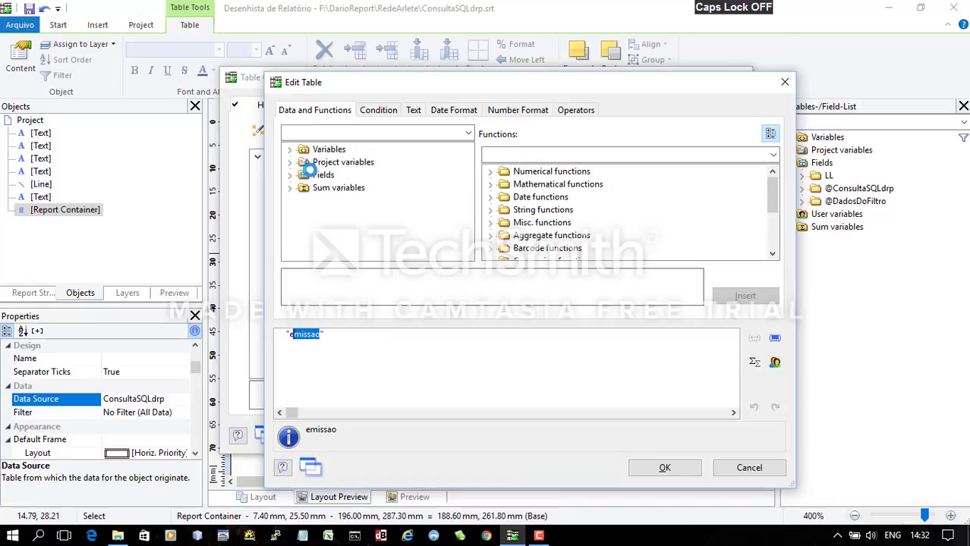
text(cliente)
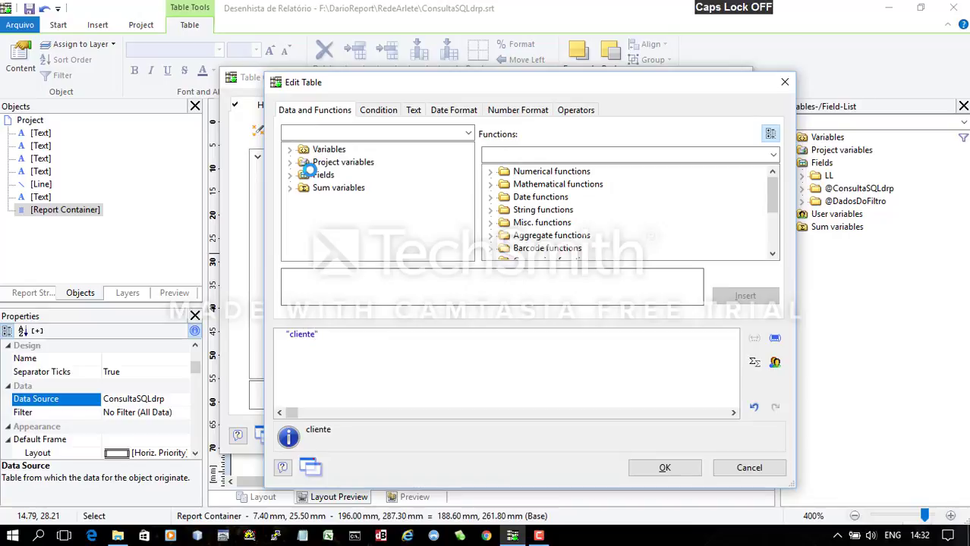
click(665, 468)
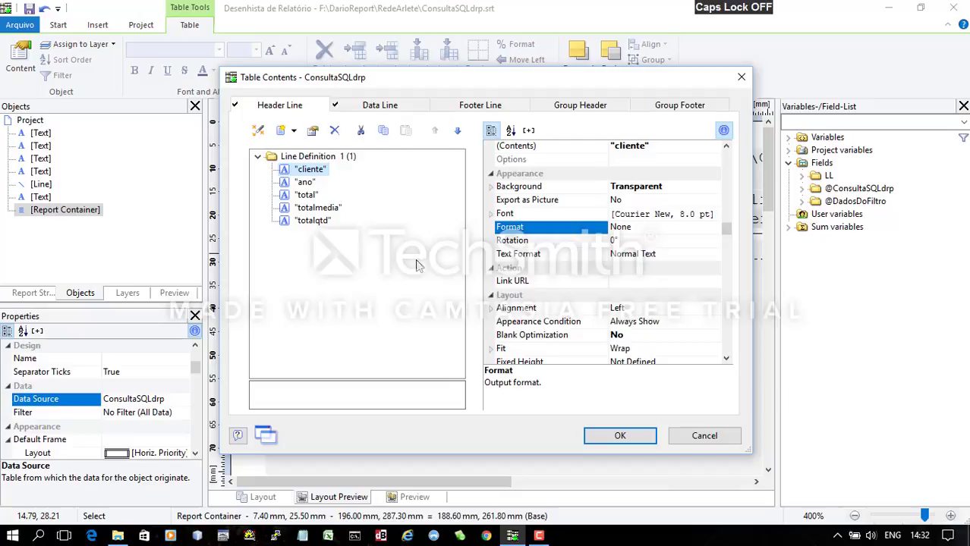
Change the header line's ano caption to emissao.
double_click(306, 183)
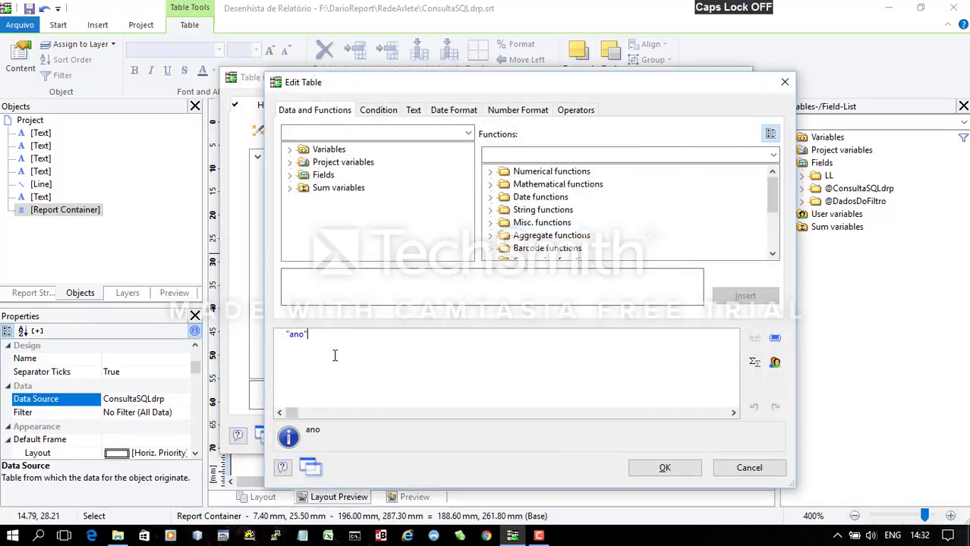
key(BackSpace)
key(BackSpace)
text(emissao)
click(665, 467)
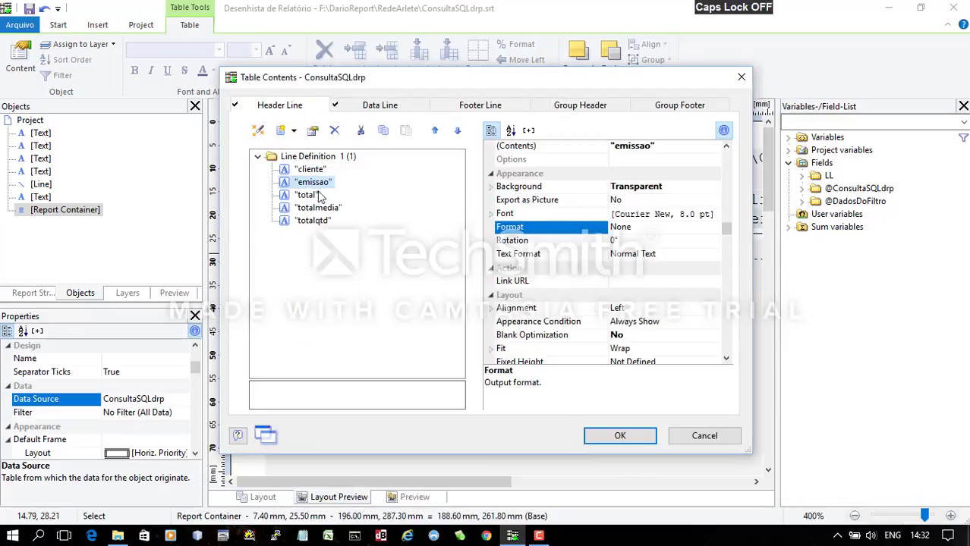
Delete the totalmedia and totalqtd columns from the header line and apply the table contents.
click(315, 208)
shift+click(315, 220)
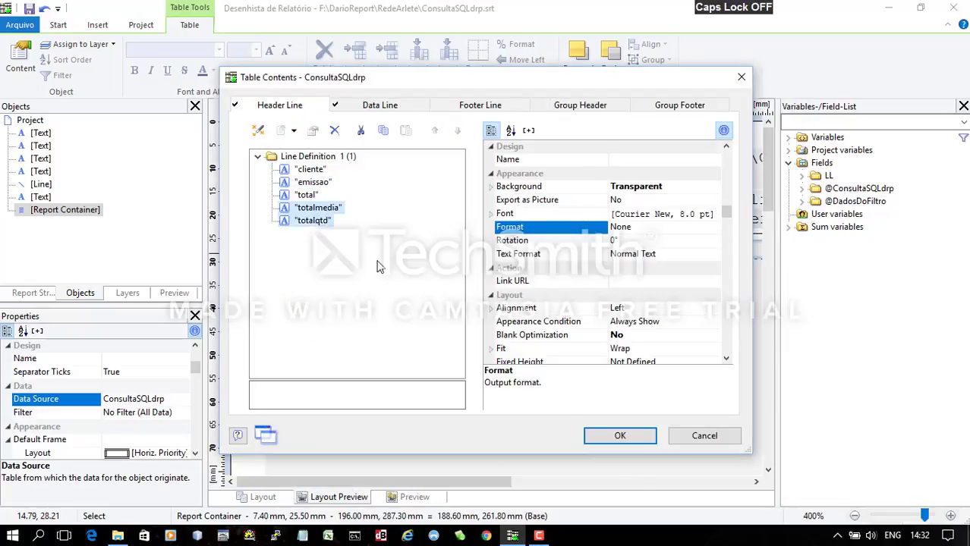
click(334, 130)
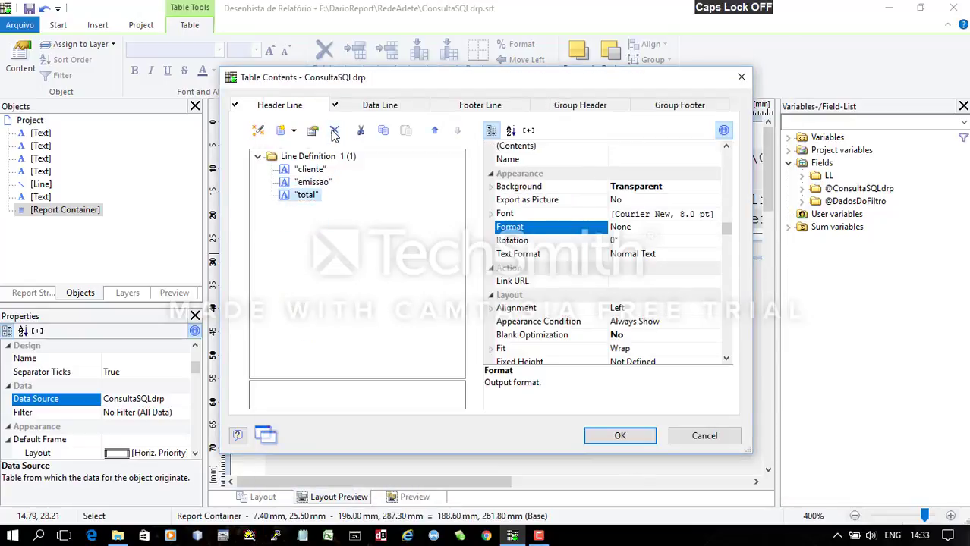
click(616, 437)
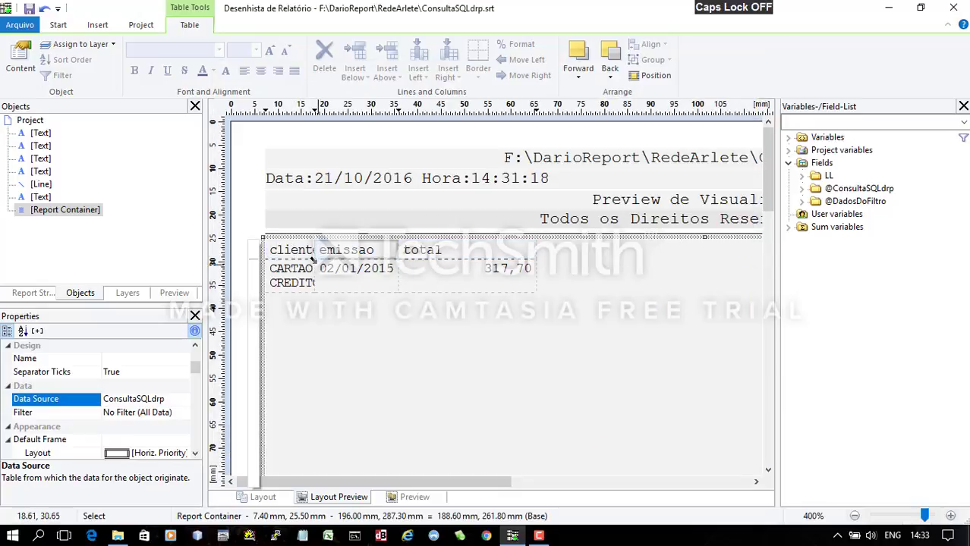
Resize the cliente, emissao and total columns to about 41, 21 and 20 mm wide, and close the report designer.
drag(355, 256, 472, 258)
drag(535, 261, 619, 259)
drag(475, 252, 528, 259)
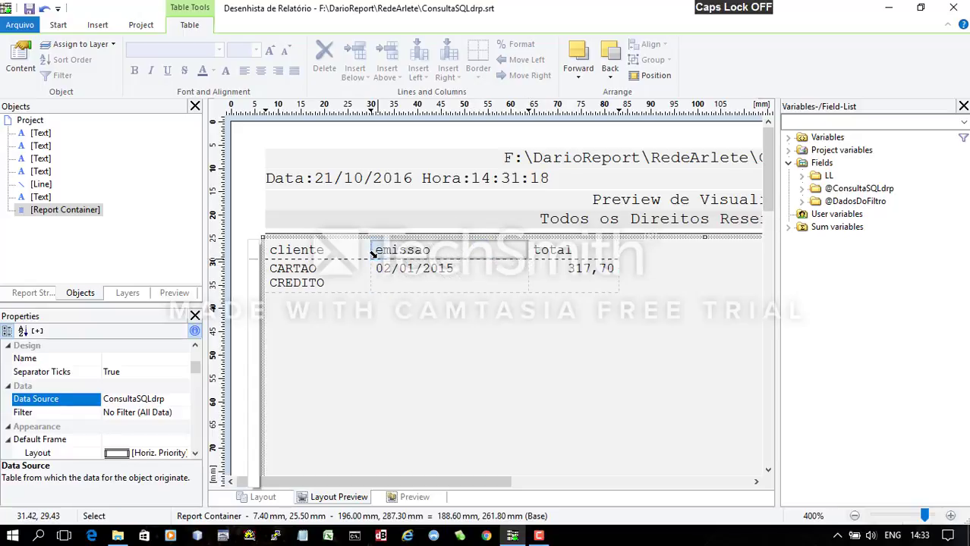
drag(372, 255, 458, 258)
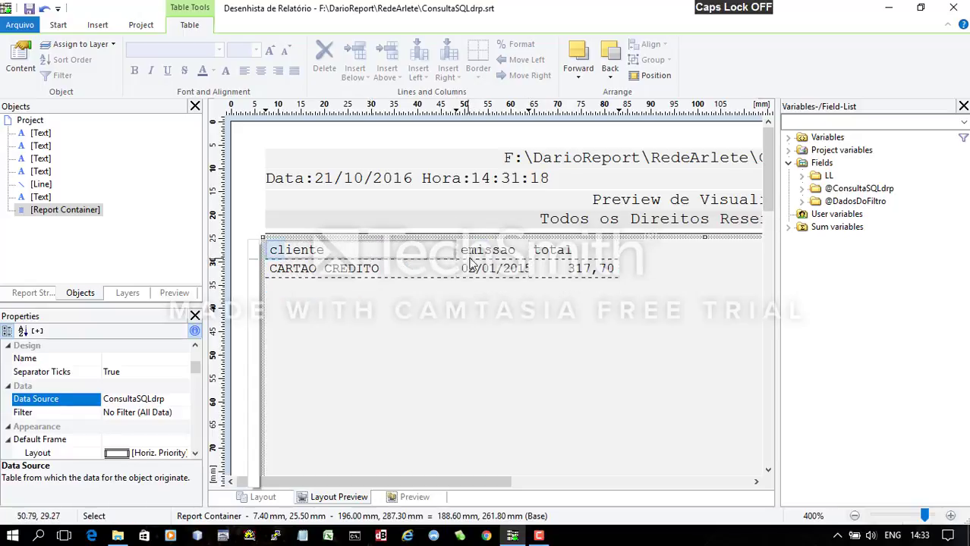
drag(533, 260, 555, 262)
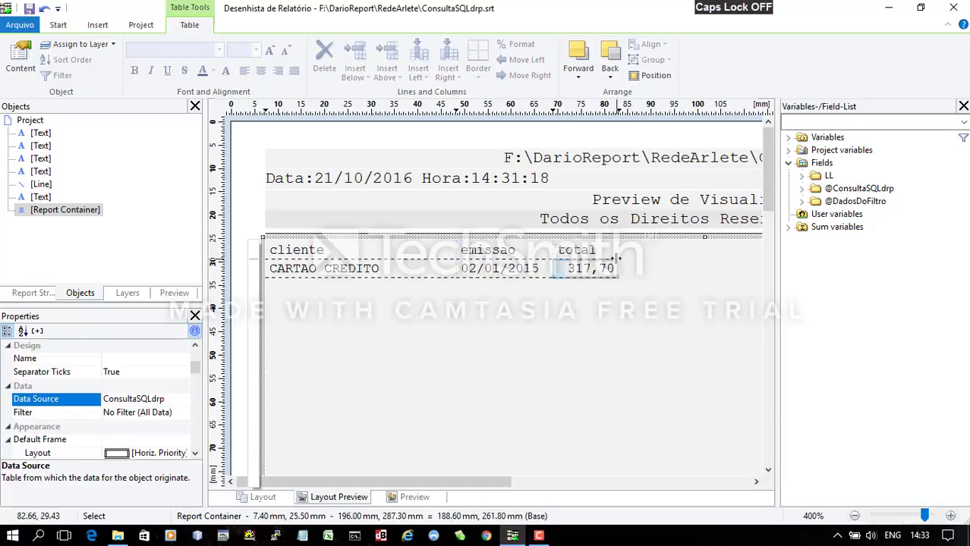
drag(617, 259, 648, 260)
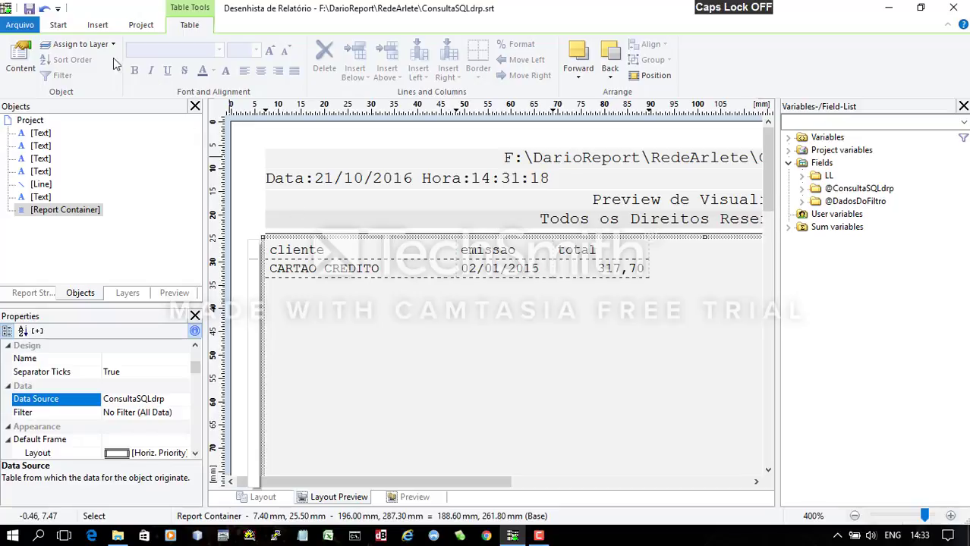
click(953, 7)
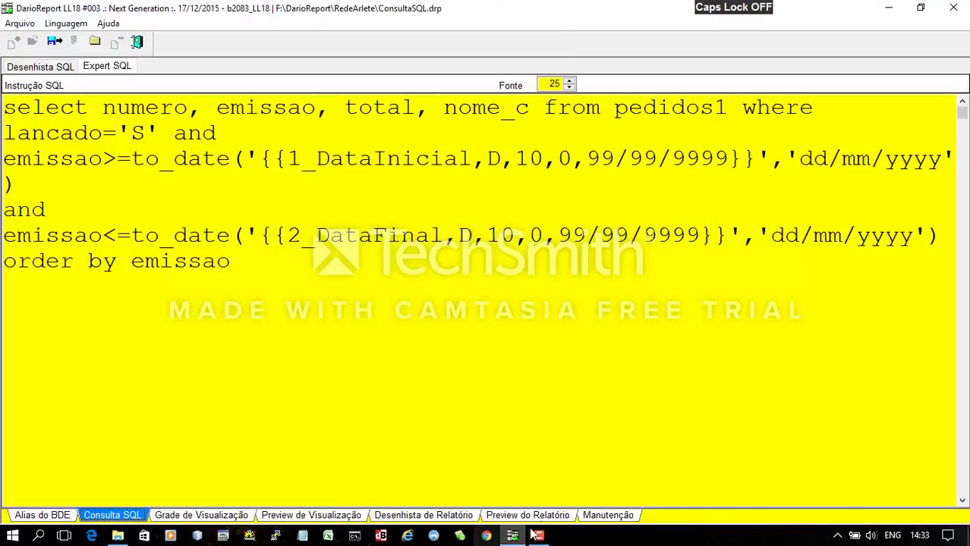
Generate the report preview filtered with 1_DataInicial 01/03/2015 and 2_DataFinal 10/03/2015.
click(538, 515)
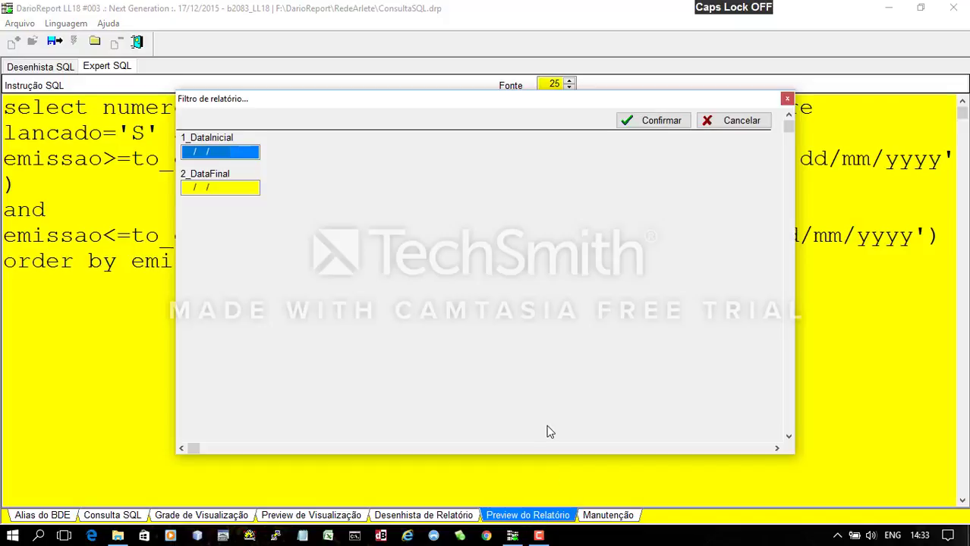
text(01/)
text(03/2015)
key(Tab)
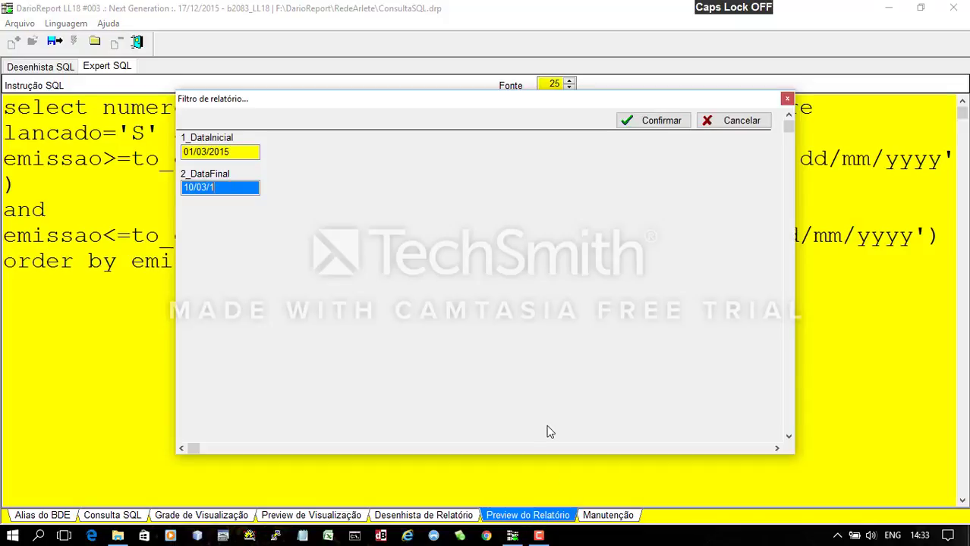
key(Tab)
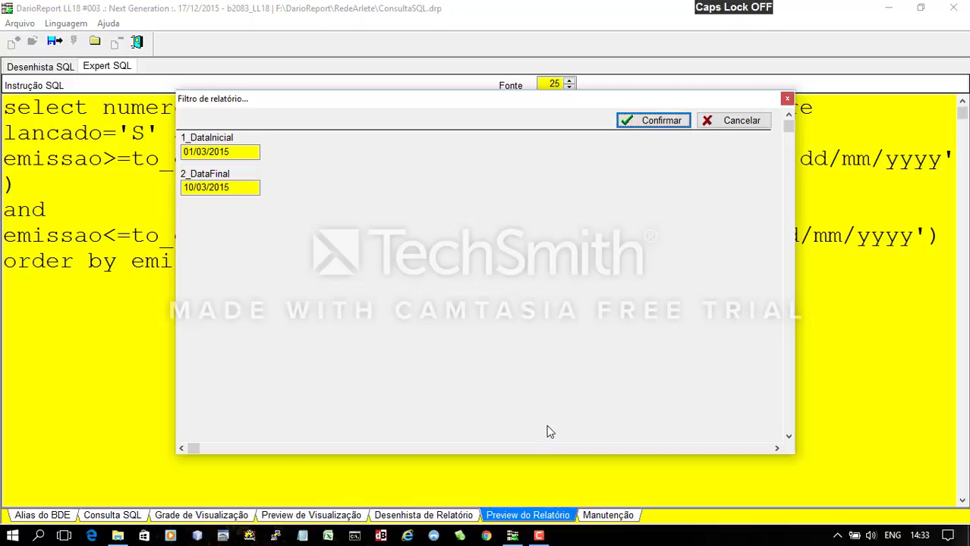
click(653, 125)
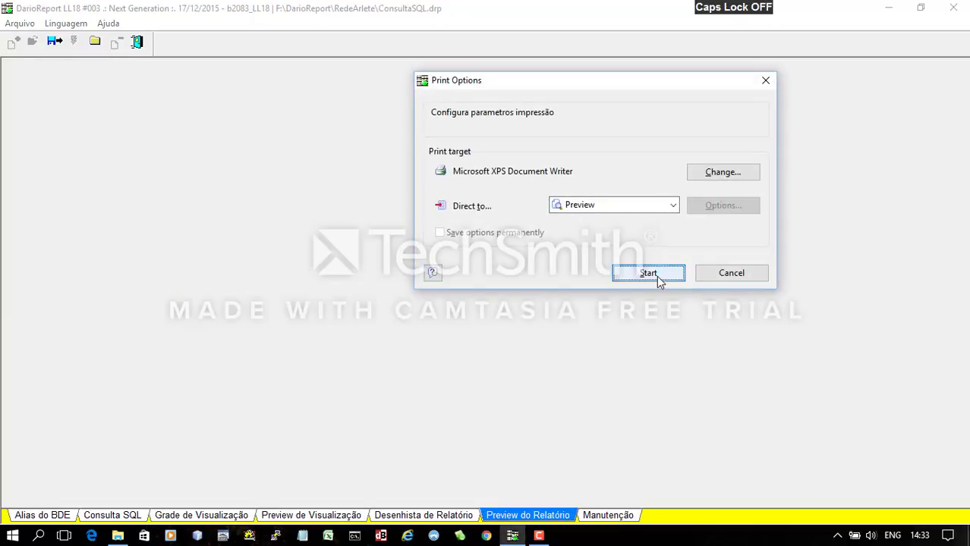
click(657, 278)
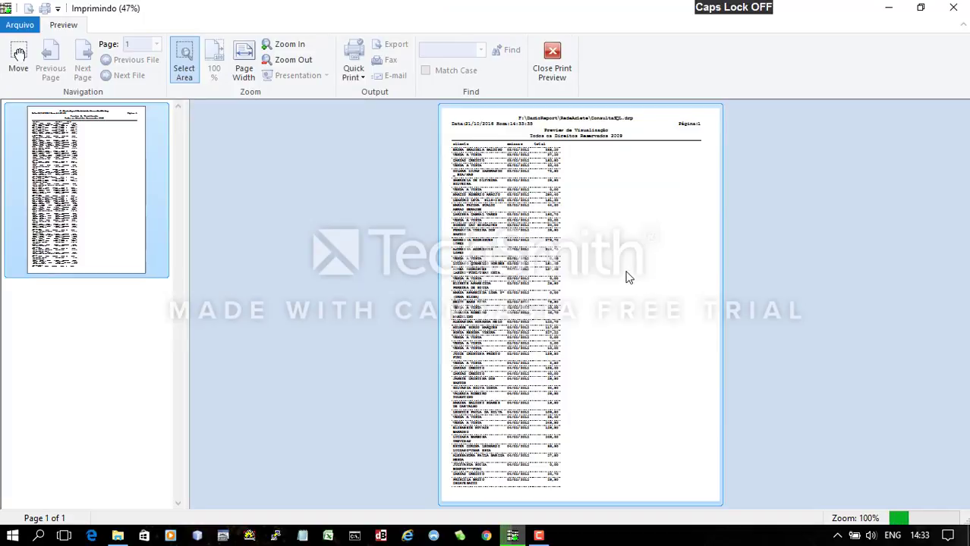
Examine the cliente, emissao and total rows in the enlarged report preview and close the preview.
click(289, 45)
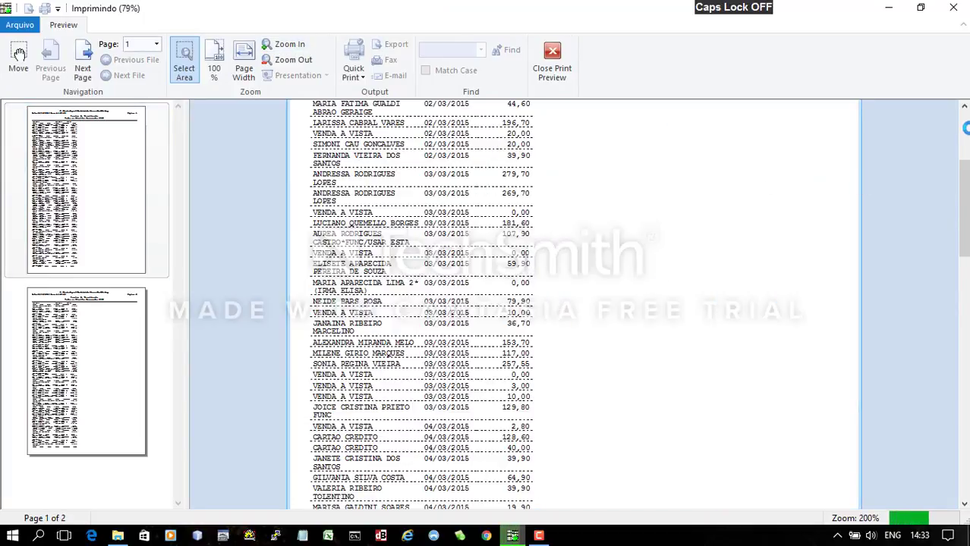
scroll(470, 255, down, 4)
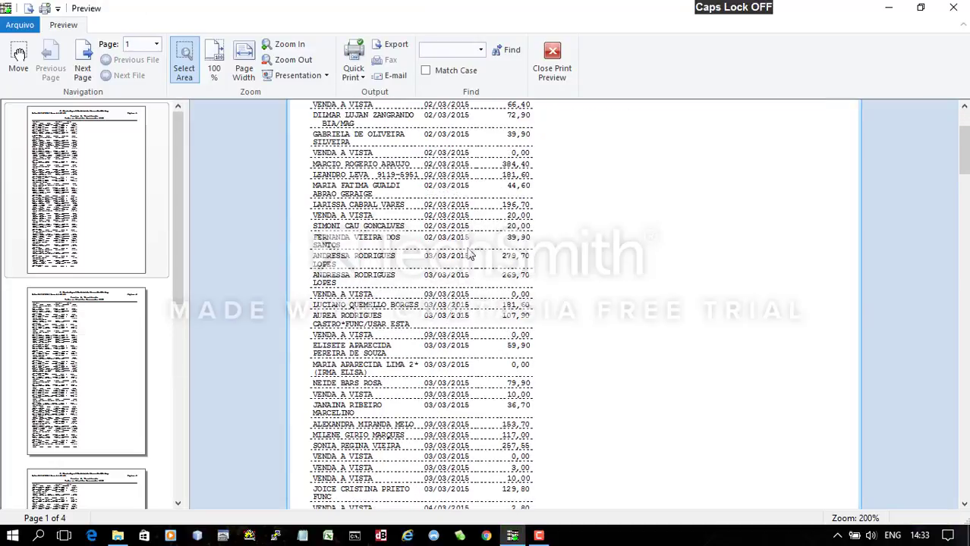
scroll(470, 254, up, 3)
scroll(388, 275, down, 6)
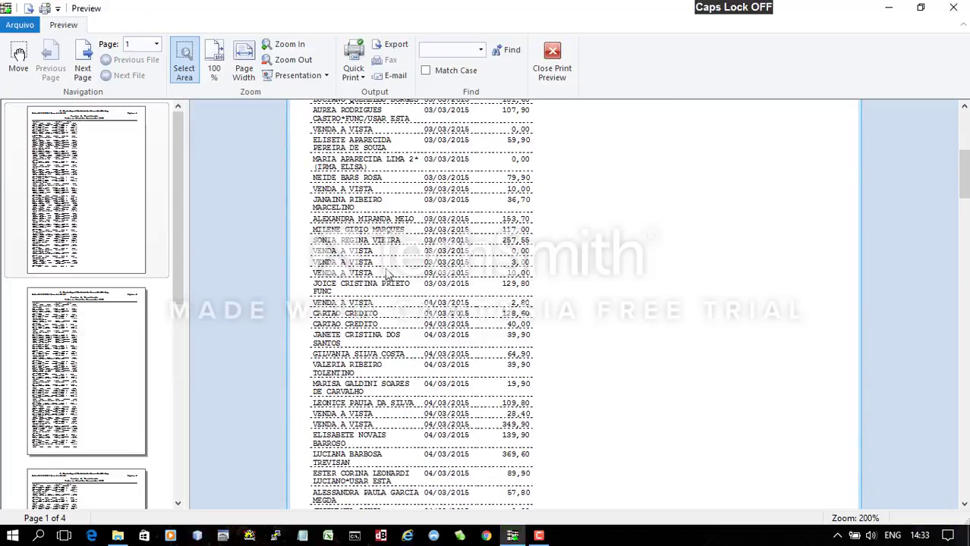
scroll(388, 274, up, 3)
scroll(388, 275, up, 4)
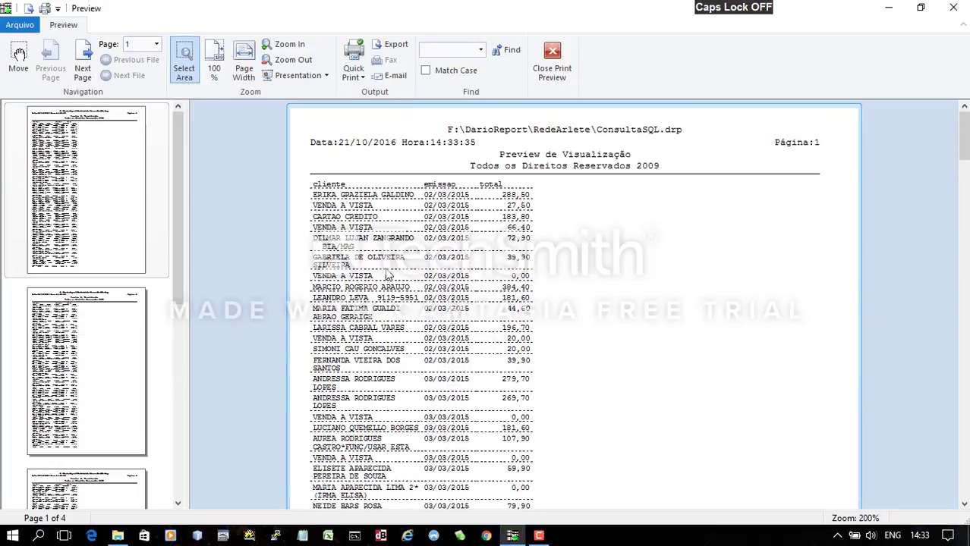
click(552, 67)
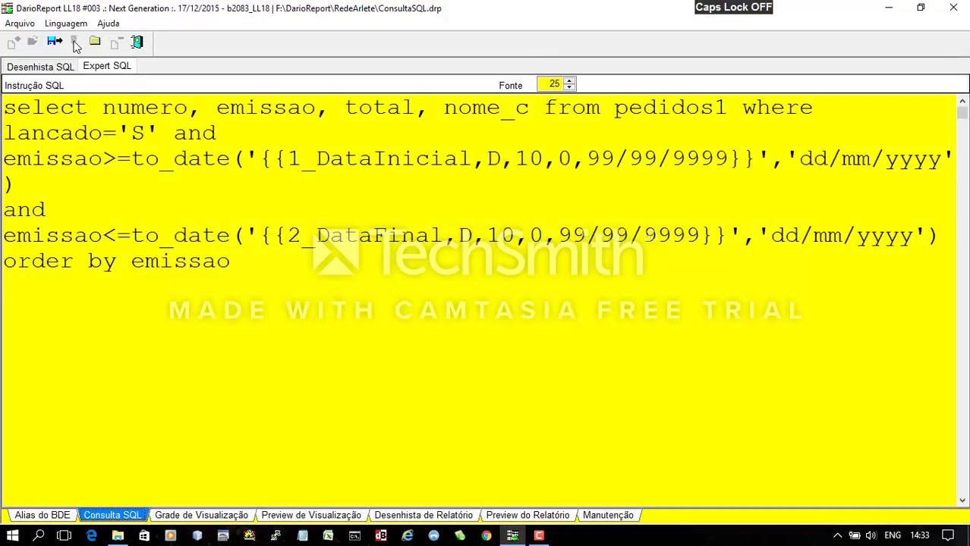
Review the condition content templates offered for the caixa.data field in the SQL designer and cancel the condition.
click(61, 67)
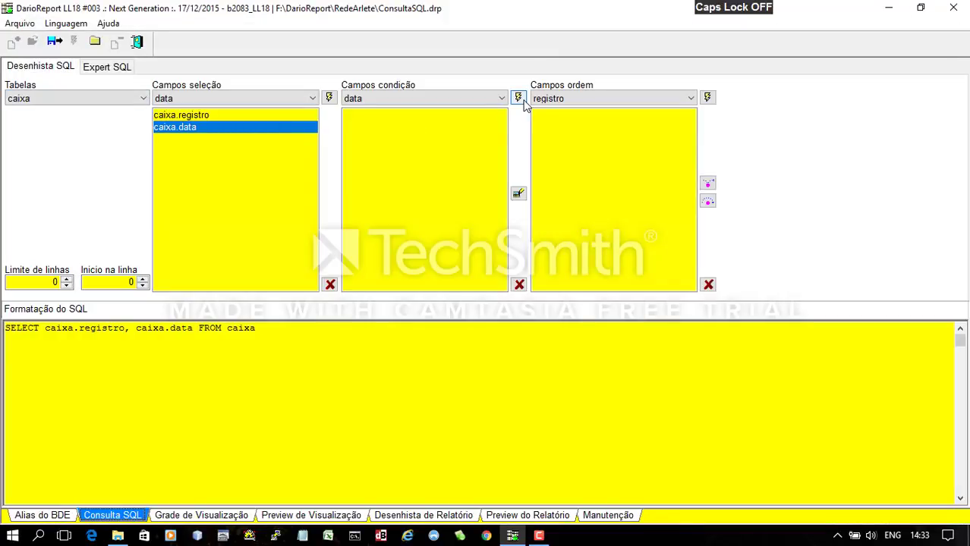
click(518, 98)
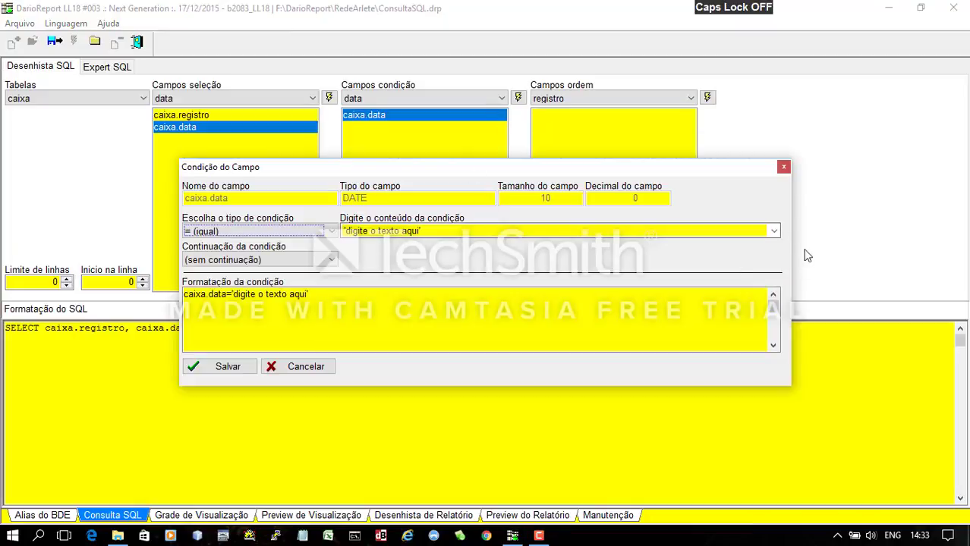
click(773, 230)
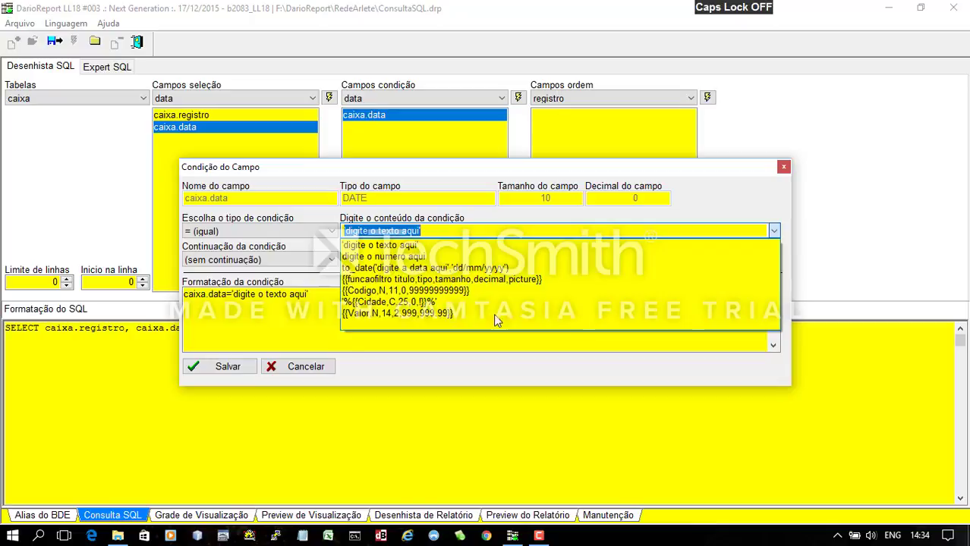
click(316, 366)
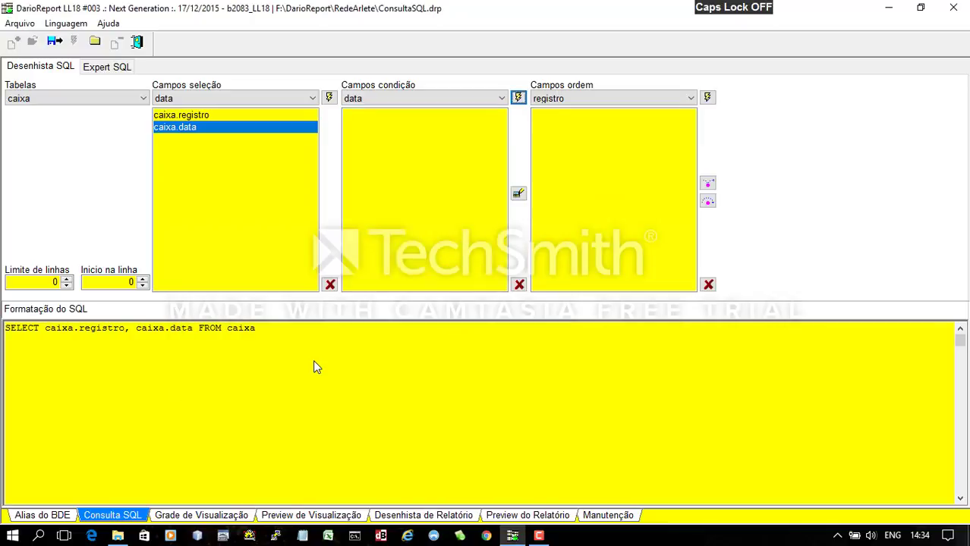
Return to the expert SQL statement and save the ConsultaSQL report file.
click(107, 67)
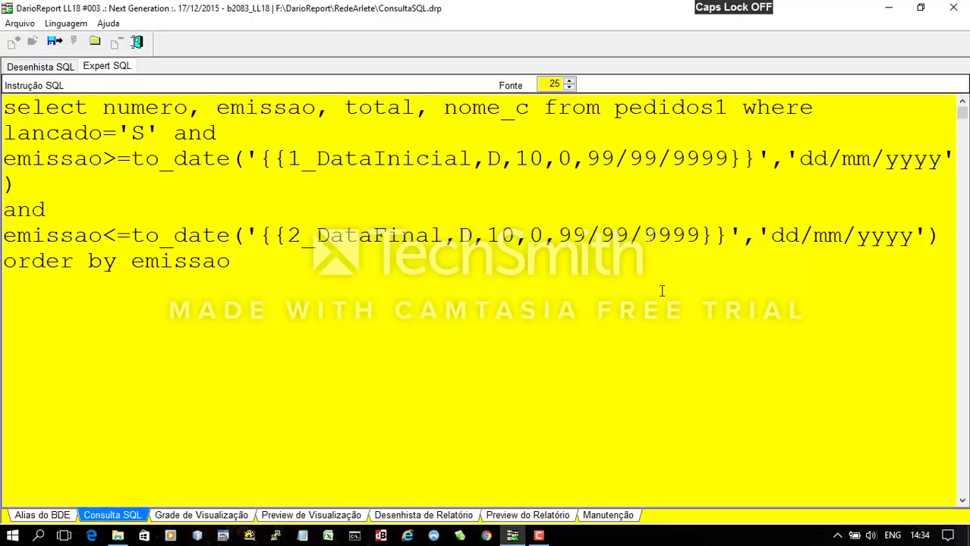
click(54, 42)
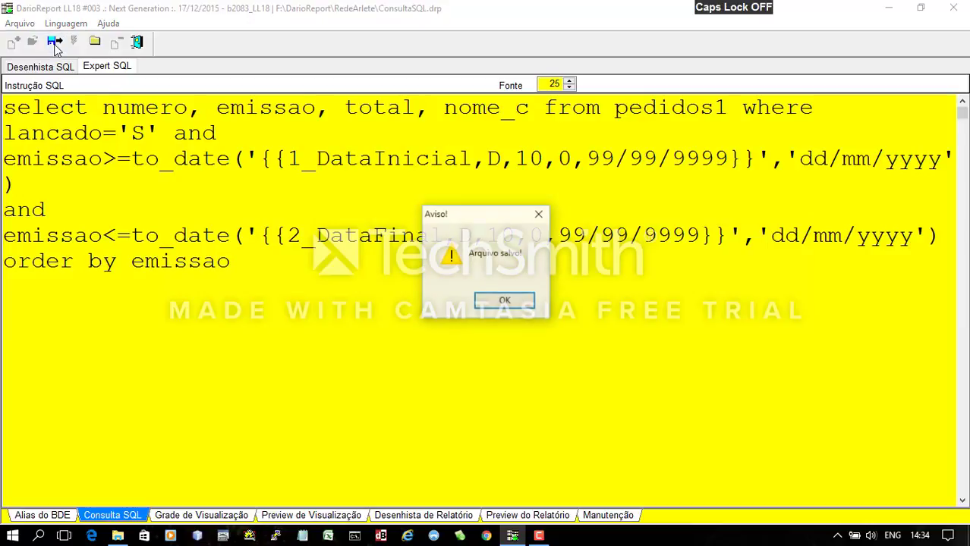
Close the ConsultaSQL report file, saving it before closing.
click(501, 303)
click(92, 42)
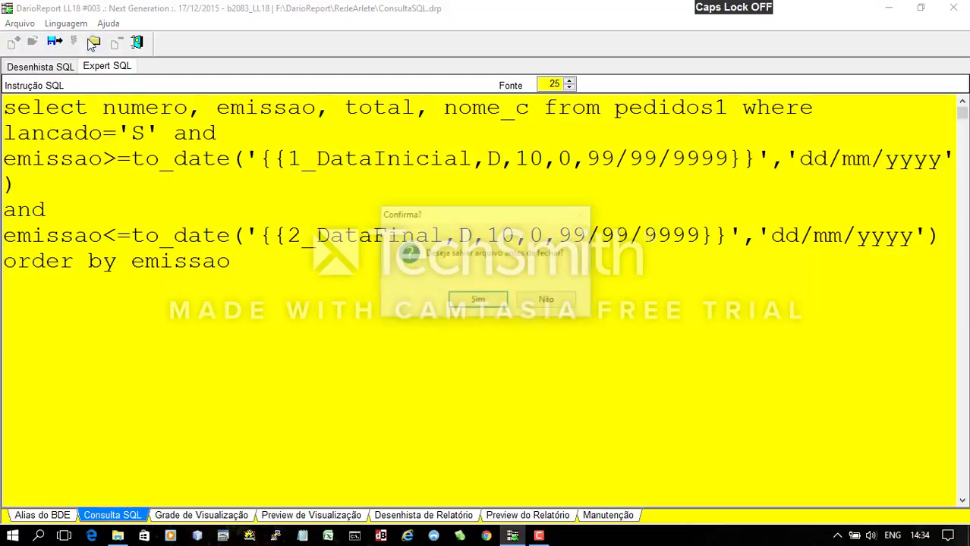
click(477, 299)
click(489, 301)
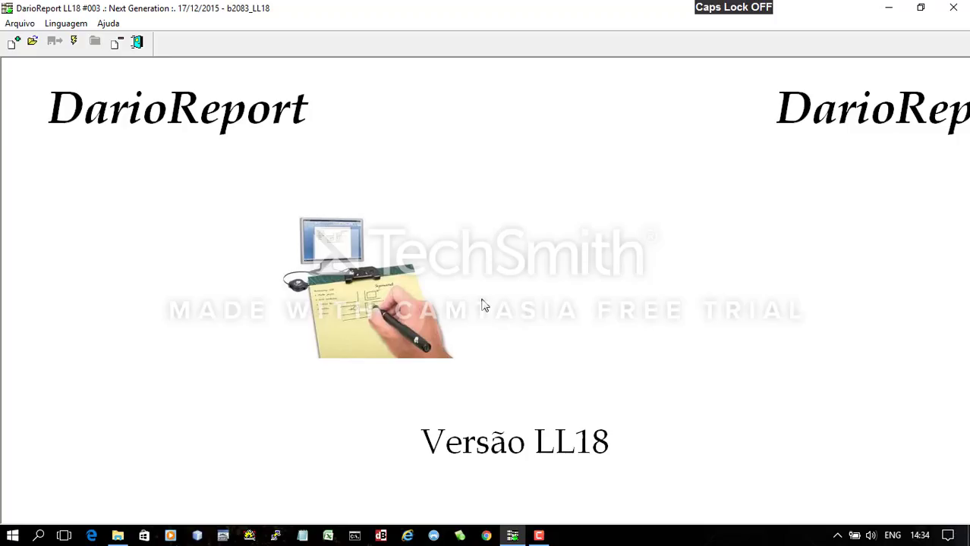
Execute the saved ConsultaSQL.drp report from the RedeArlete folder.
click(12, 25)
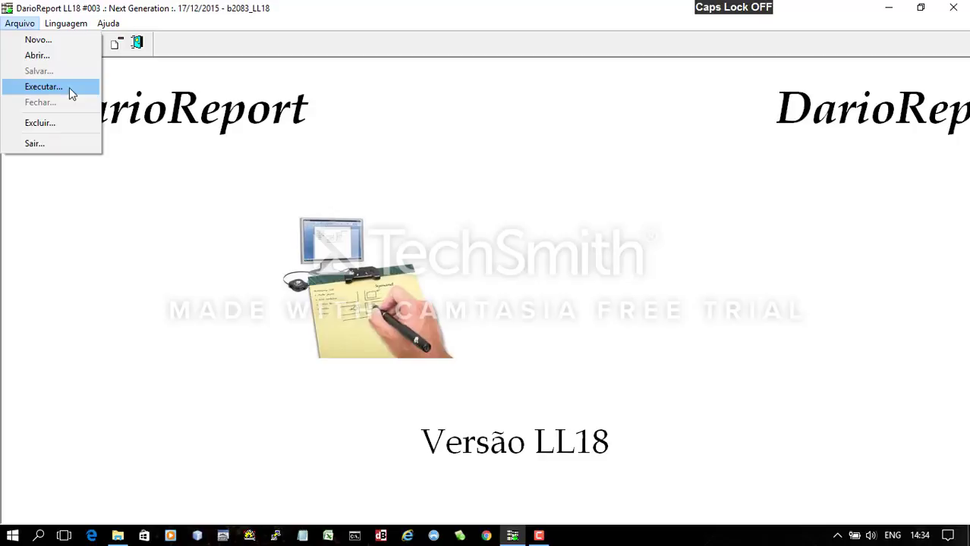
click(69, 87)
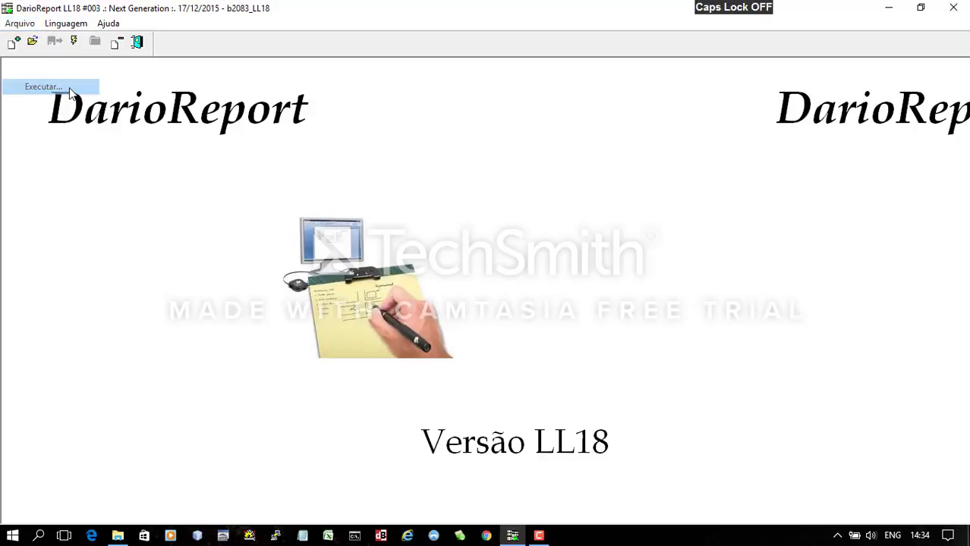
click(358, 216)
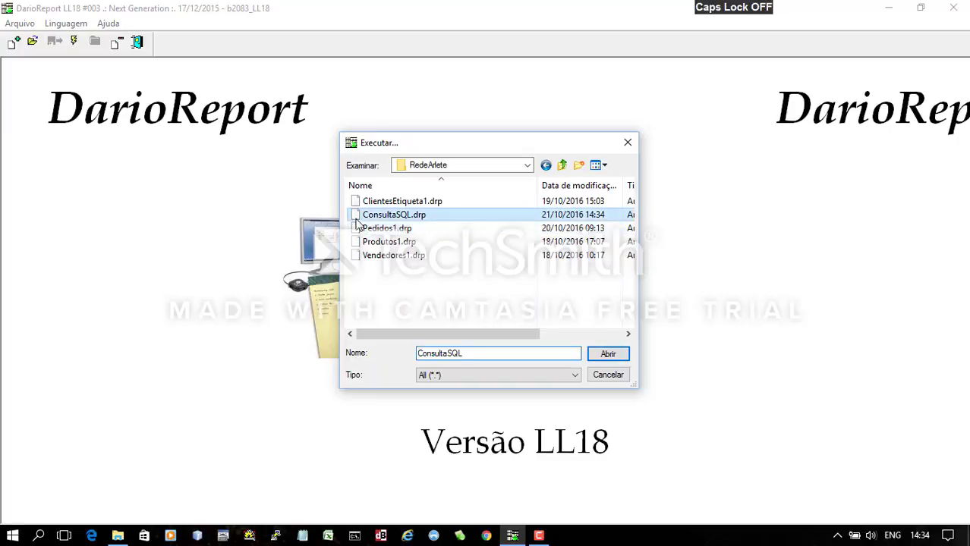
click(612, 358)
click(431, 314)
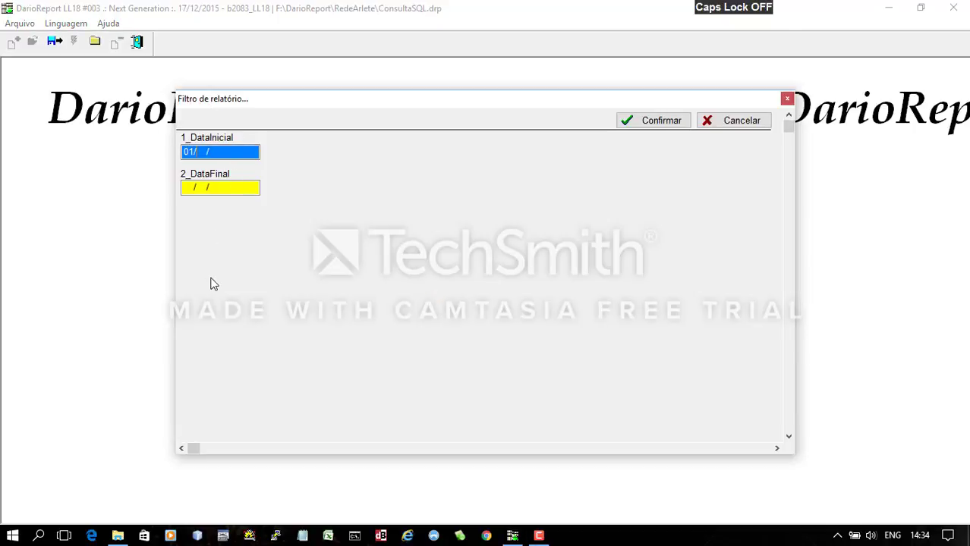
Filter the report with 1_DataInicial 01/04/2015 and 2_DataFinal 04/04/15 and generate its print preview.
text(2015)
key(Tab)
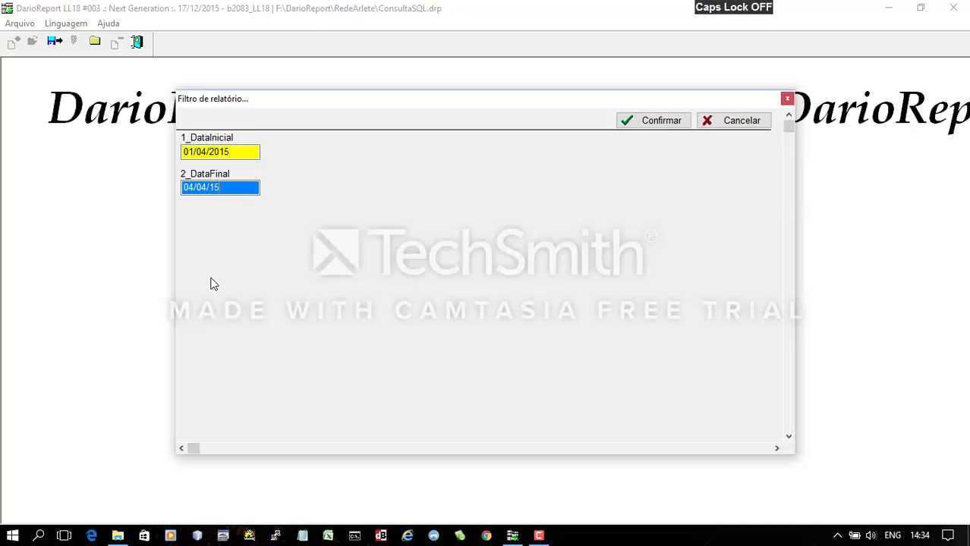
text(04/04/15)
key(Tab)
key(Return)
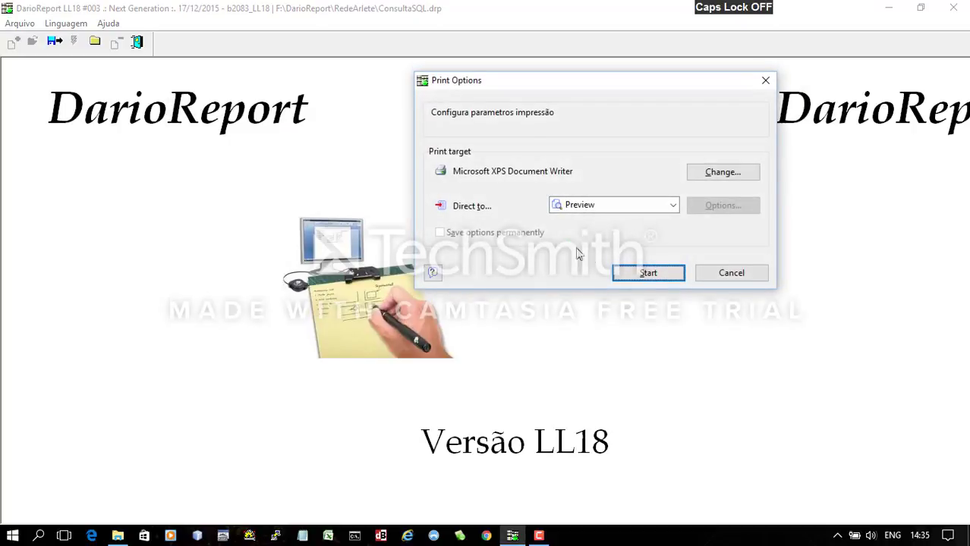
click(627, 275)
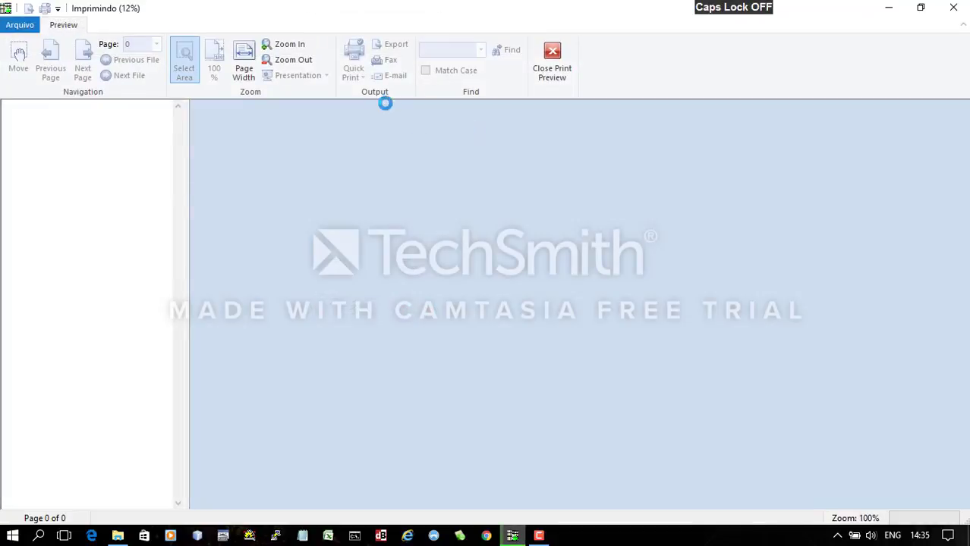
Examine the cliente, emissao and total rows across the enlarged report preview, and close the preview.
click(277, 45)
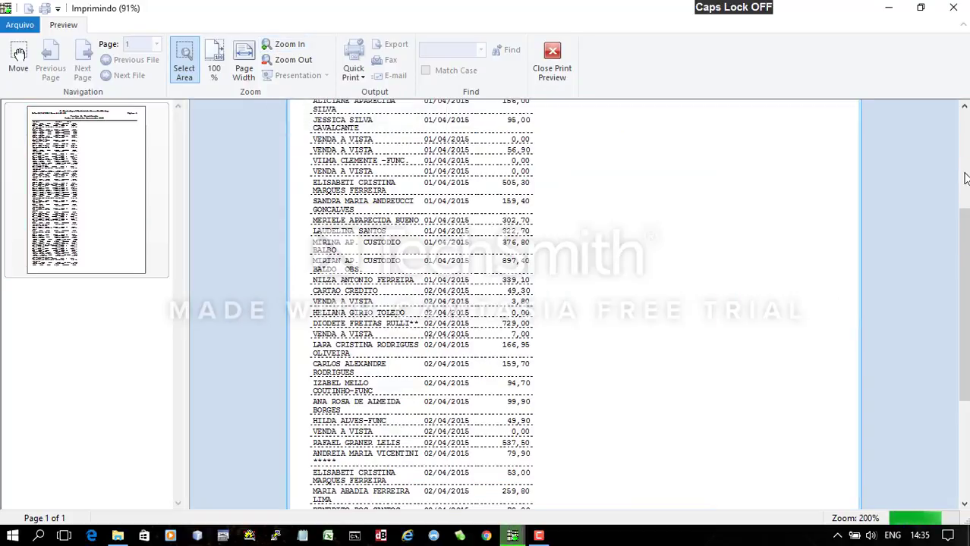
scroll(478, 319, down, 3)
scroll(478, 319, down, 10)
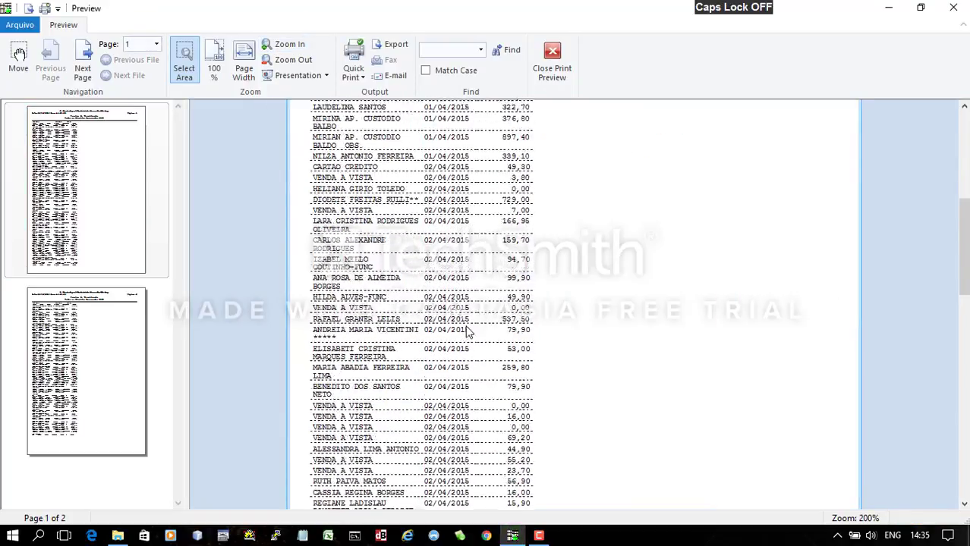
scroll(468, 334, down, 4)
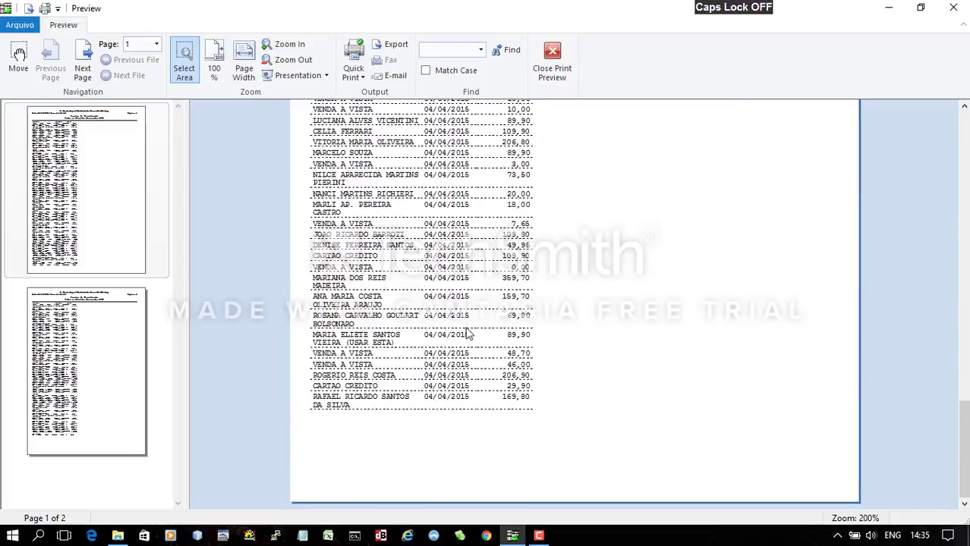
scroll(468, 334, up, 10)
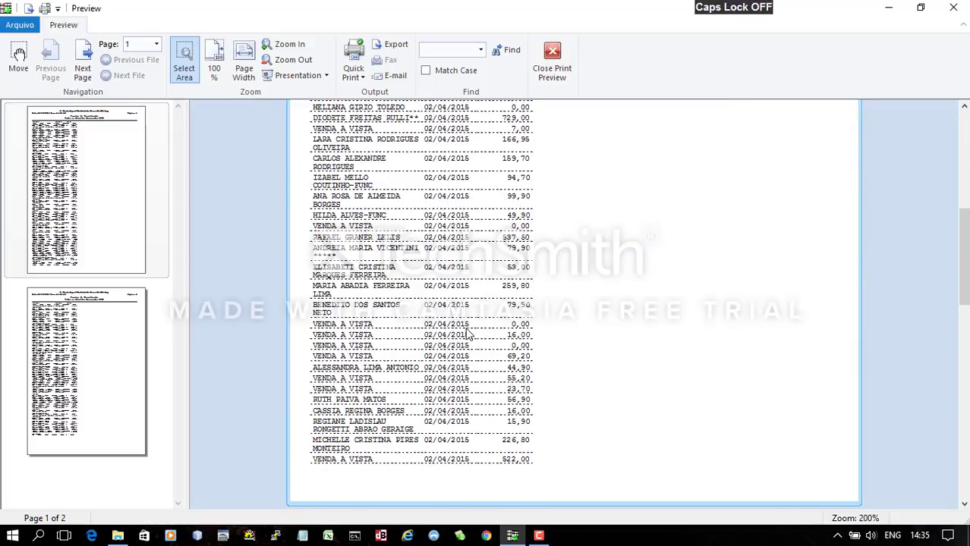
scroll(468, 333, up, 3)
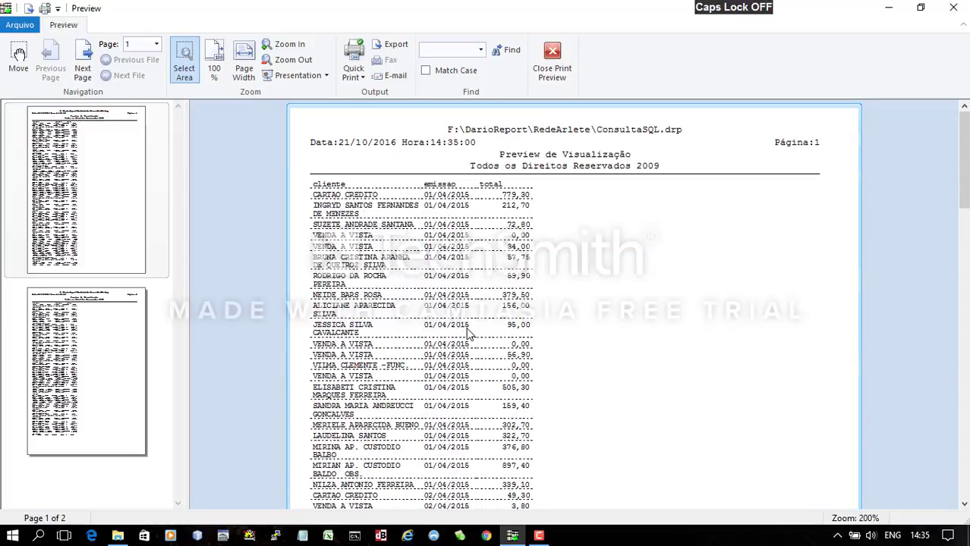
click(551, 61)
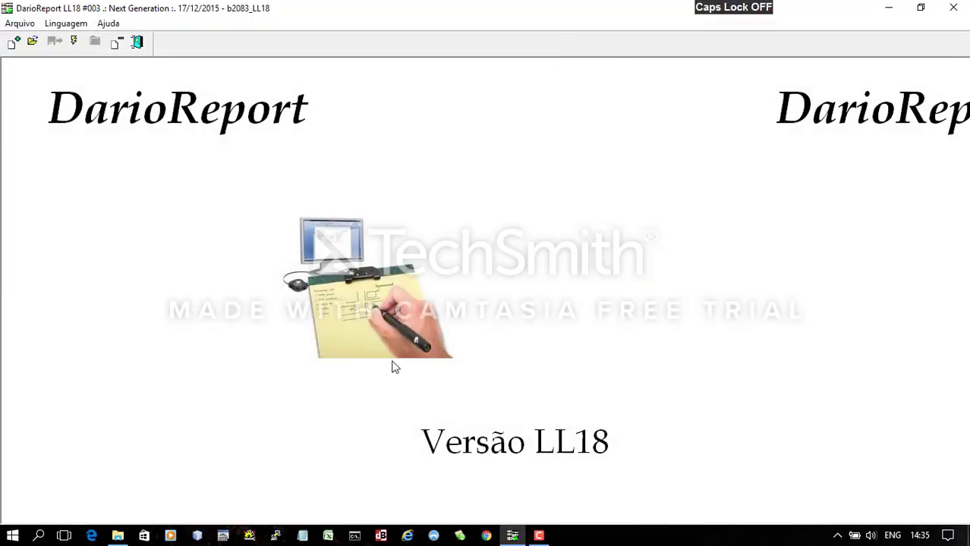